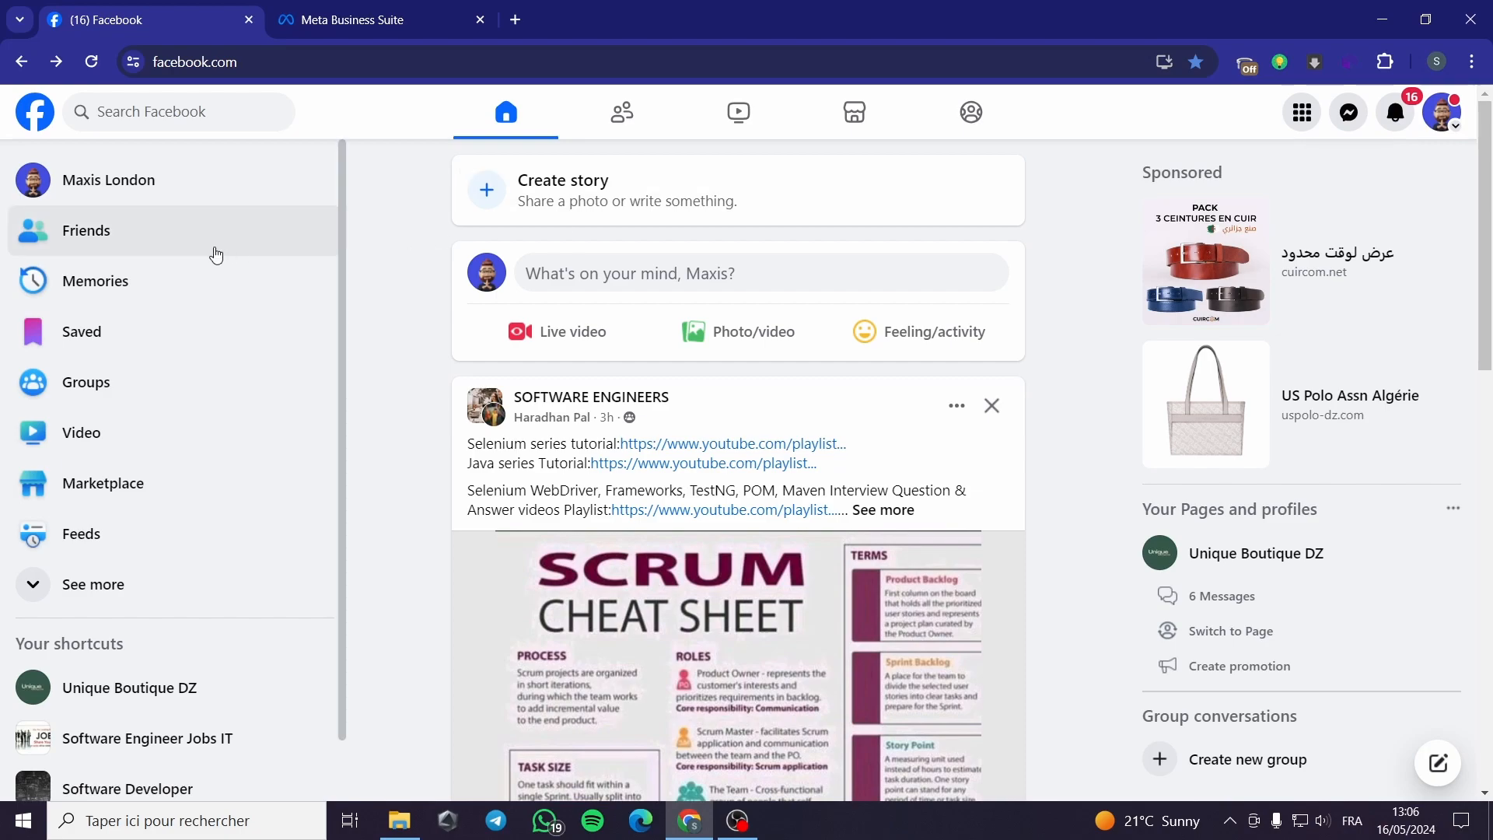
# Step: Expand the sidebar shortcuts and open Pages to list Unique Boutique DZ
pyautogui.moveTo(342, 166)
pyautogui.mouseDown()
pyautogui.moveTo(339, 260)
pyautogui.moveTo(347, 166)
pyautogui.mouseUp()
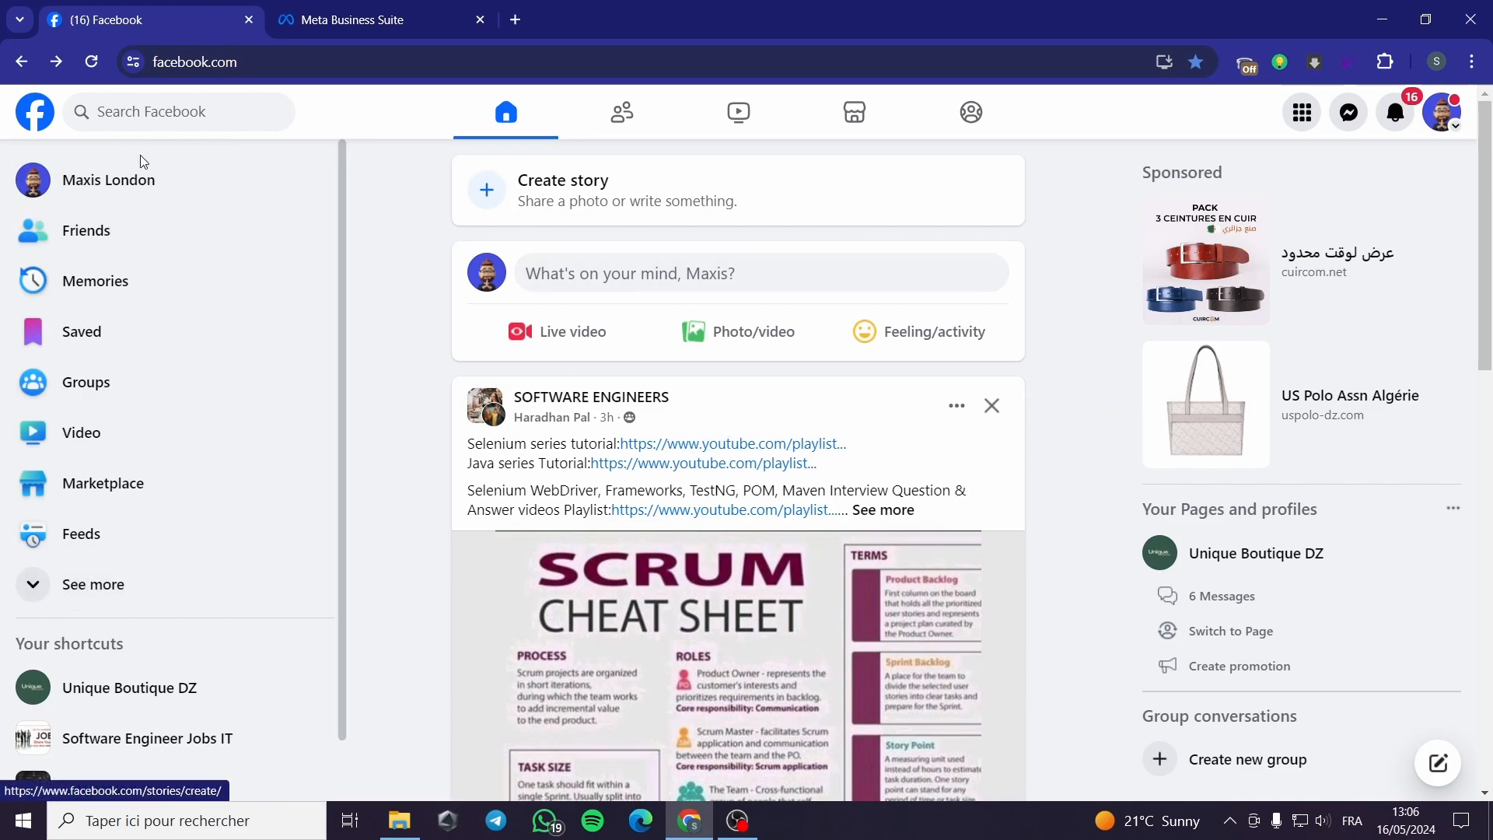
pyautogui.click(35, 593)
pyautogui.scroll(-6, 174, 366)
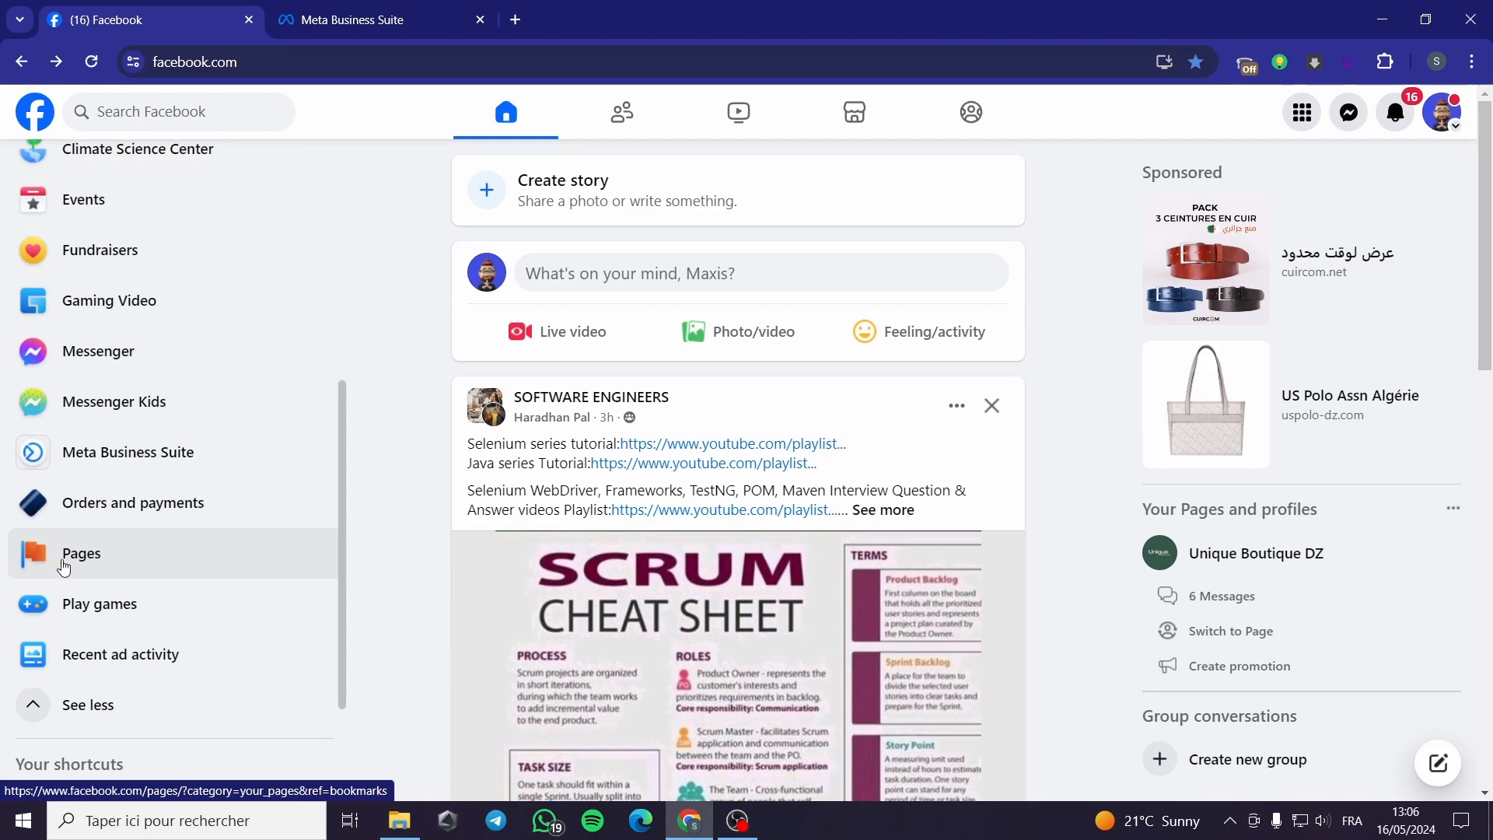
pyautogui.click(109, 565)
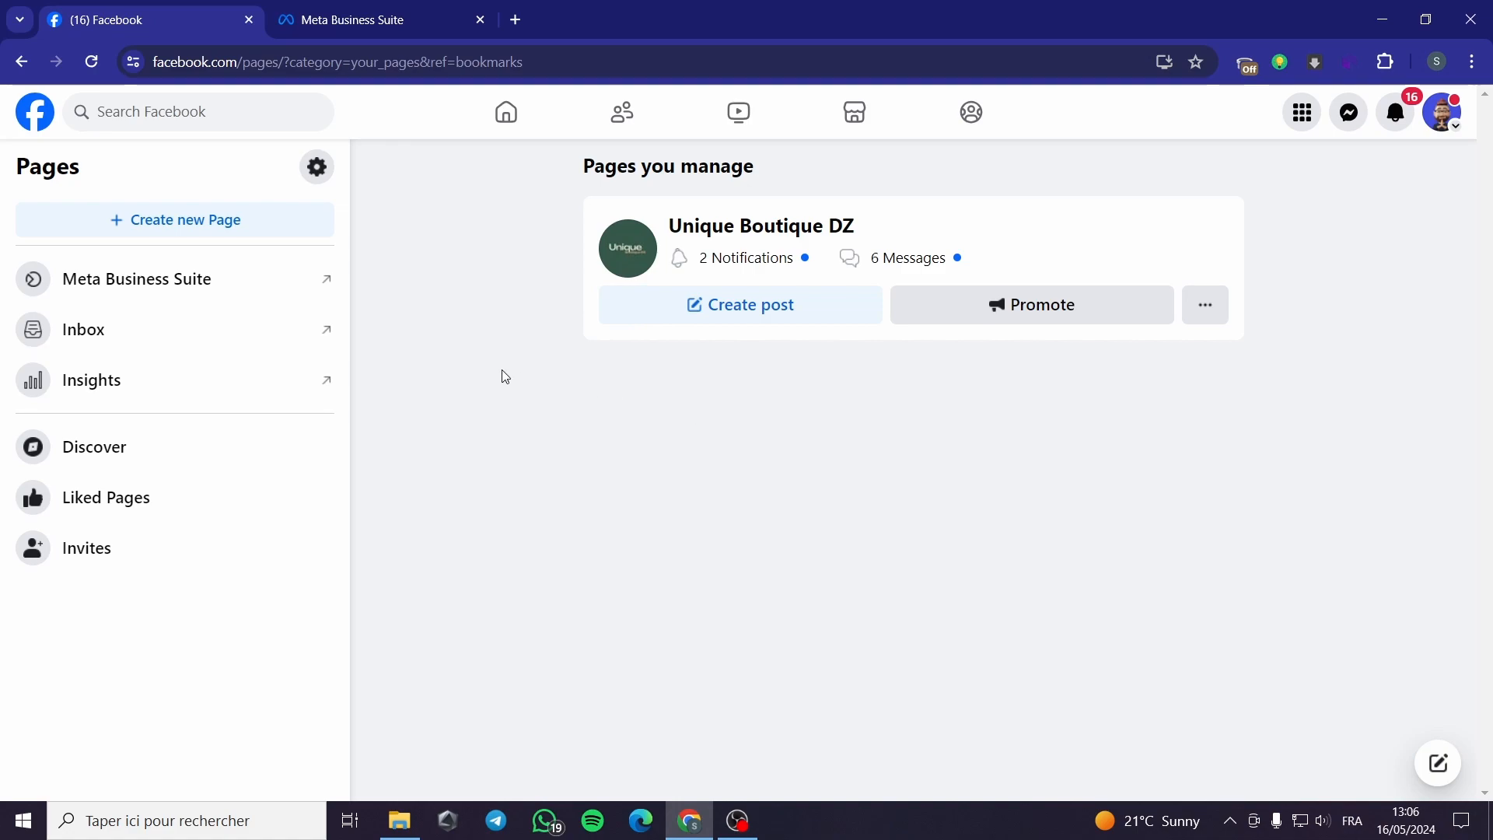
# Step: Start a new Page and compare its desktop and mobile previews
pyautogui.click(194, 234)
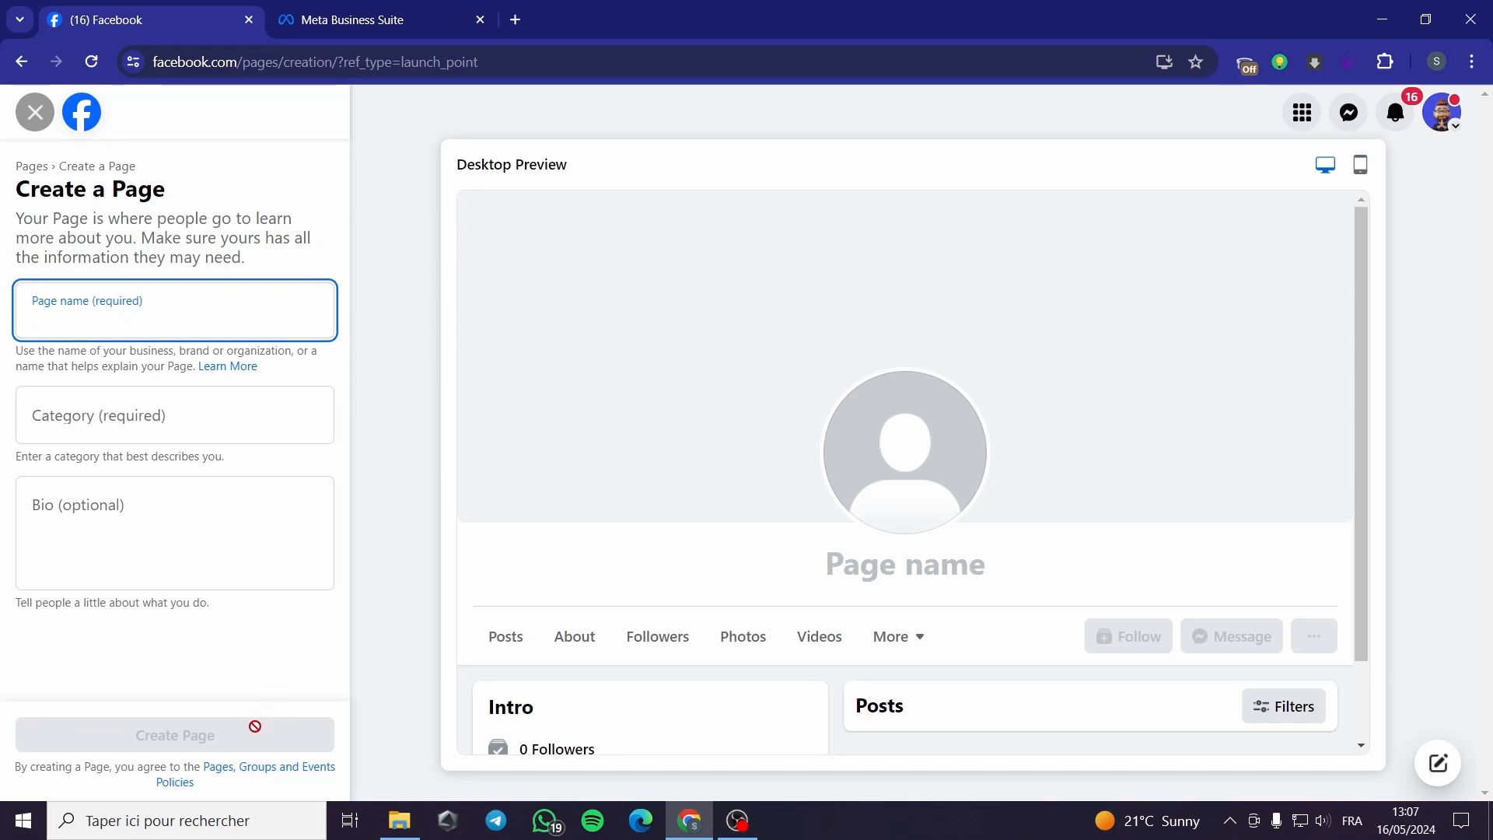
pyautogui.scroll(-2, 748, 618)
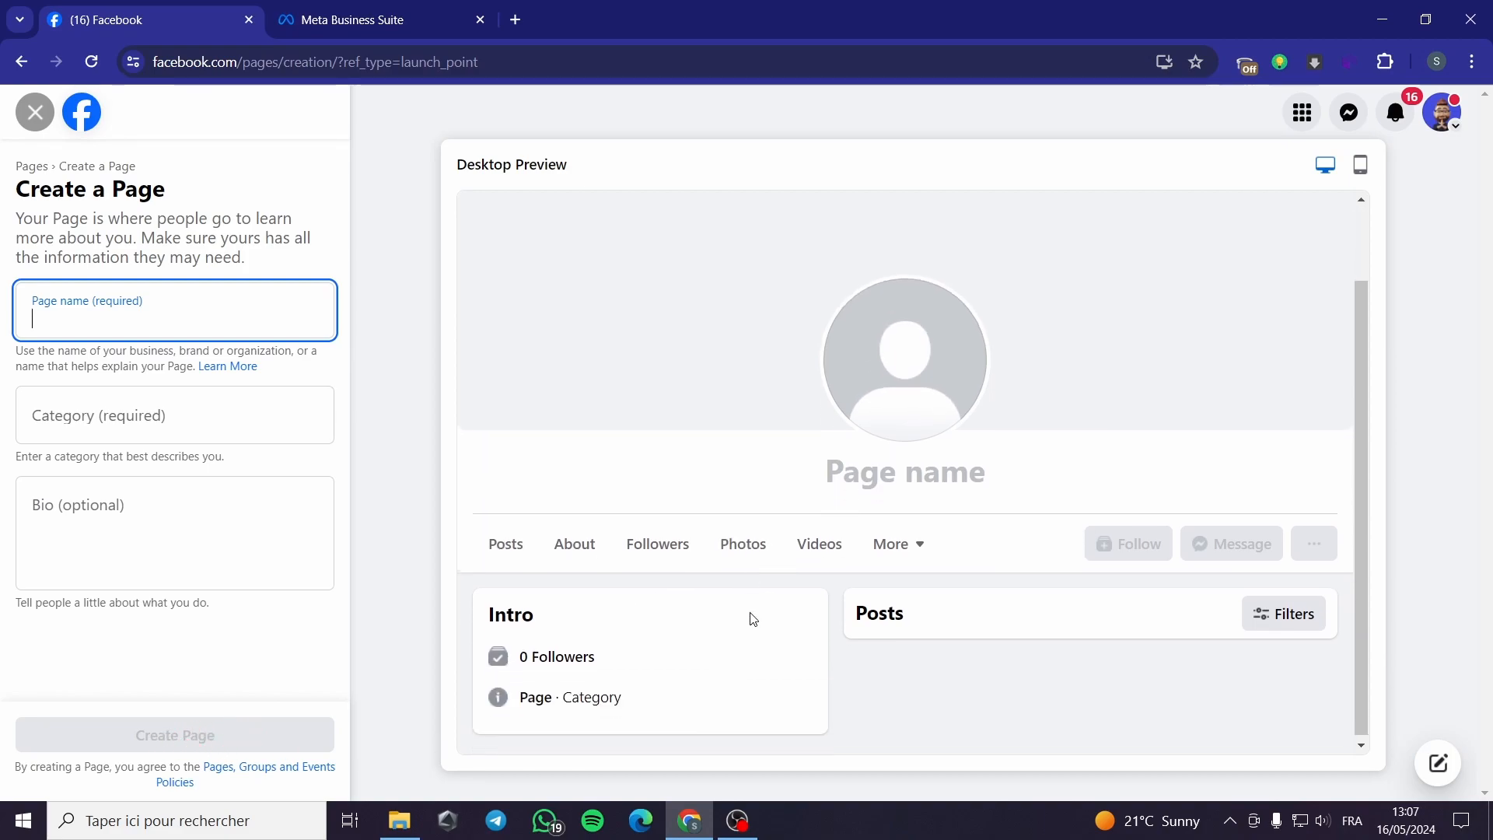
pyautogui.scroll(1, 833, 637)
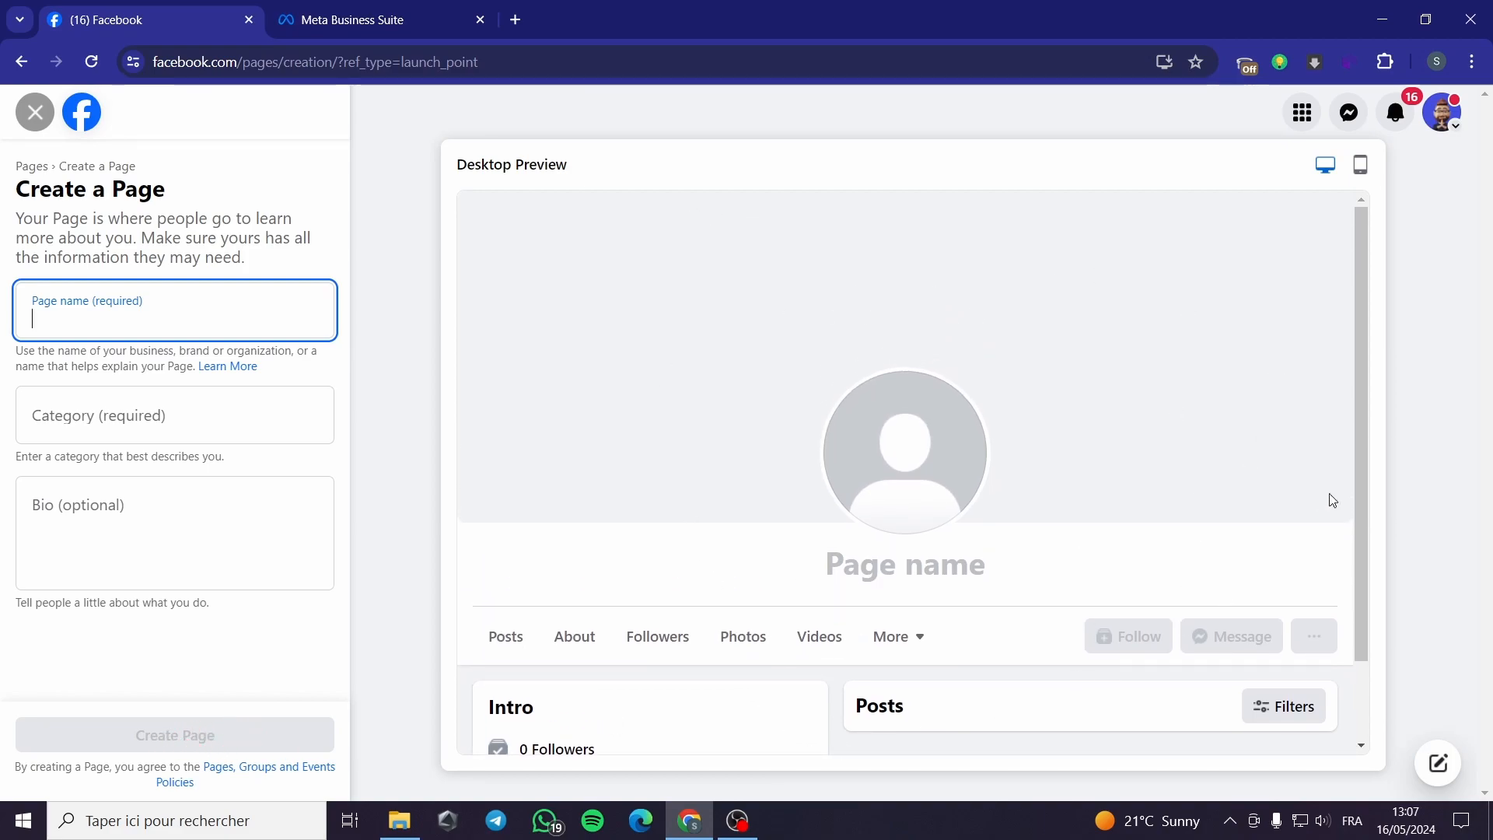
pyautogui.click(1360, 166)
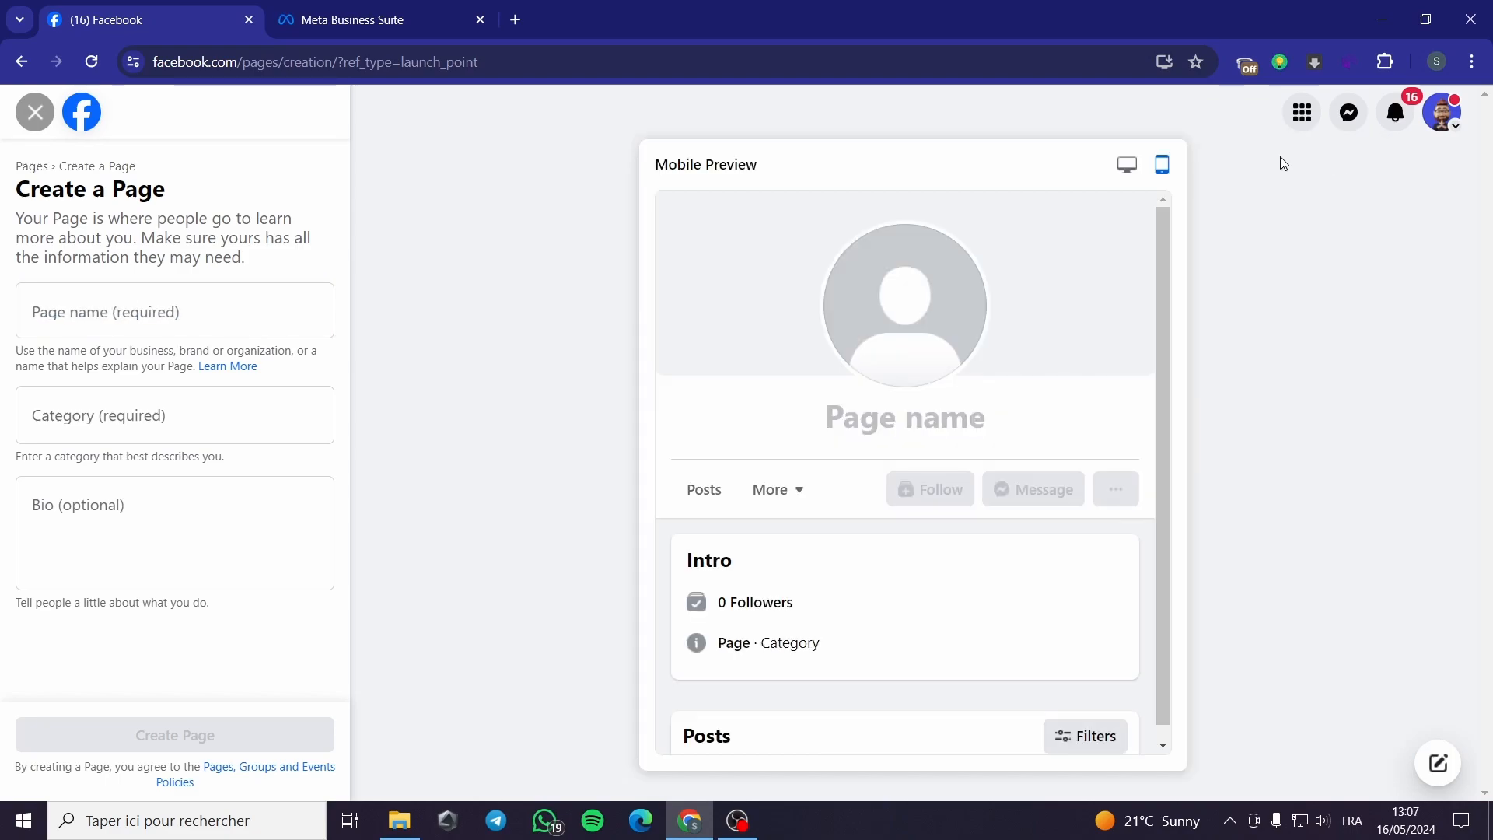
pyautogui.click(1127, 164)
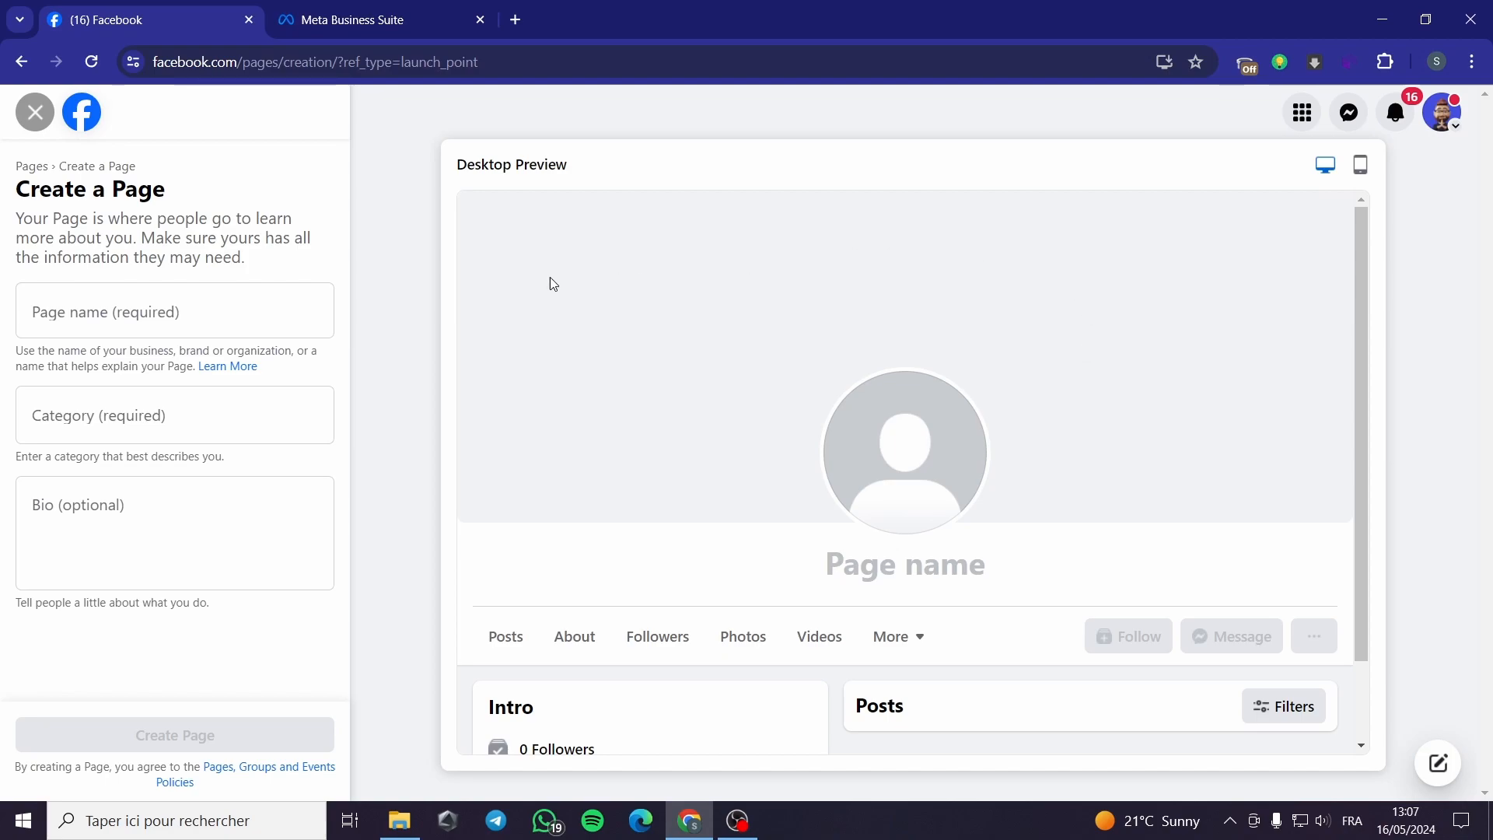
# Step: Leave the Page form, go to Meta Business Suite, close the duplicate tab, and open Settings
pyautogui.click(36, 114)
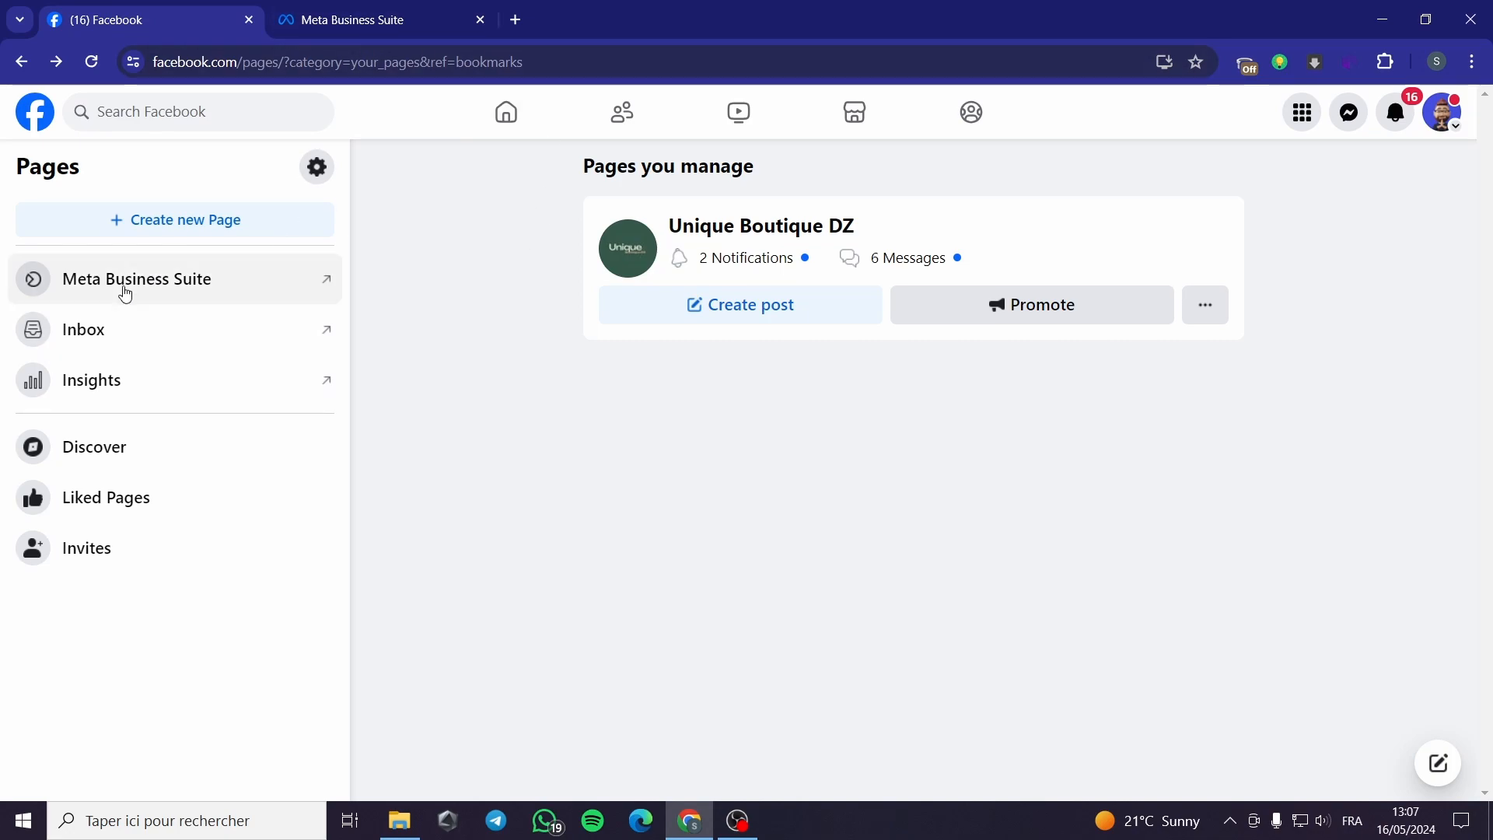
pyautogui.click(175, 282)
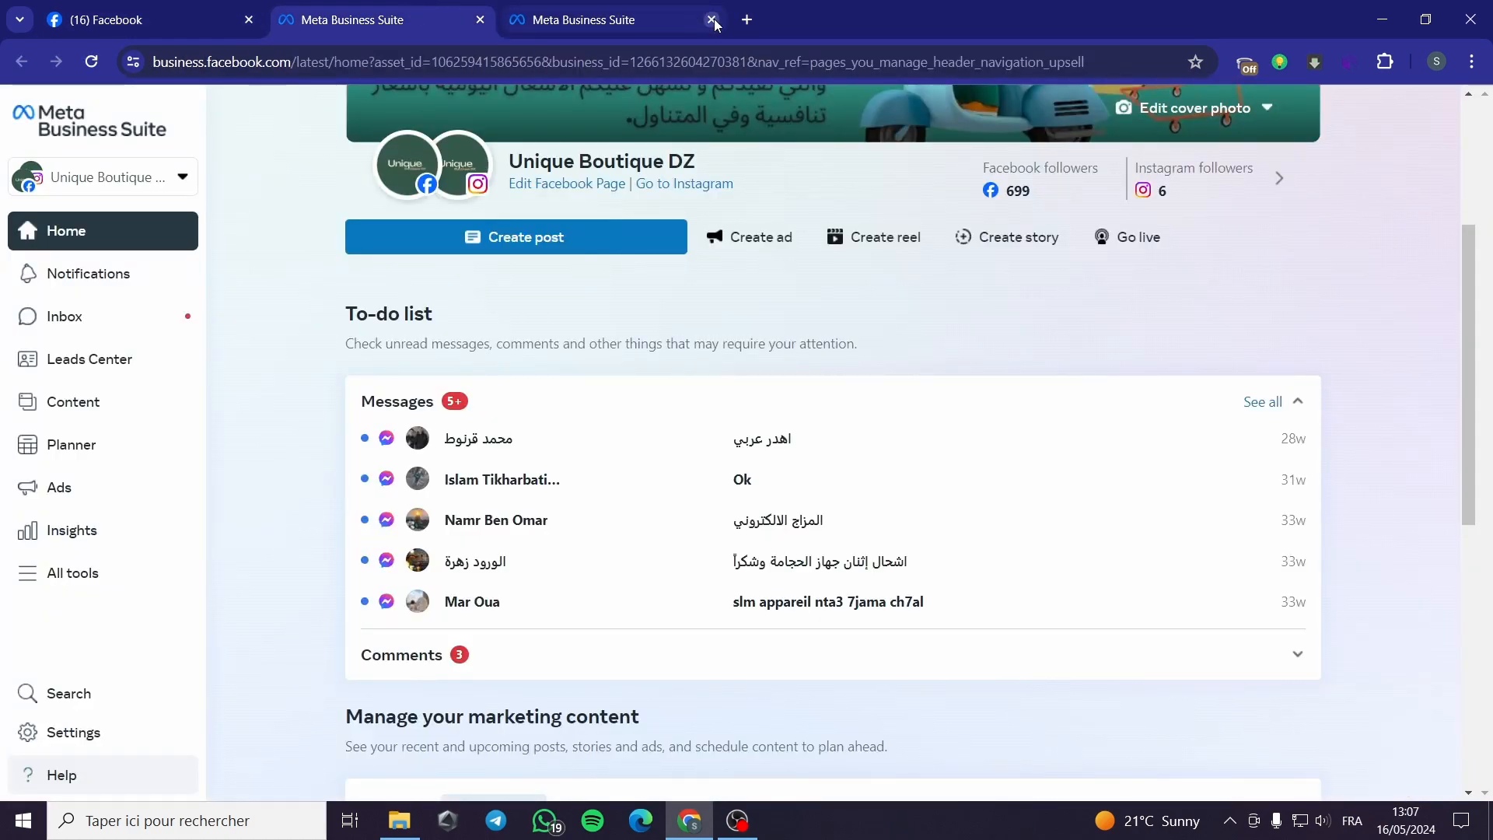
pyautogui.click(711, 20)
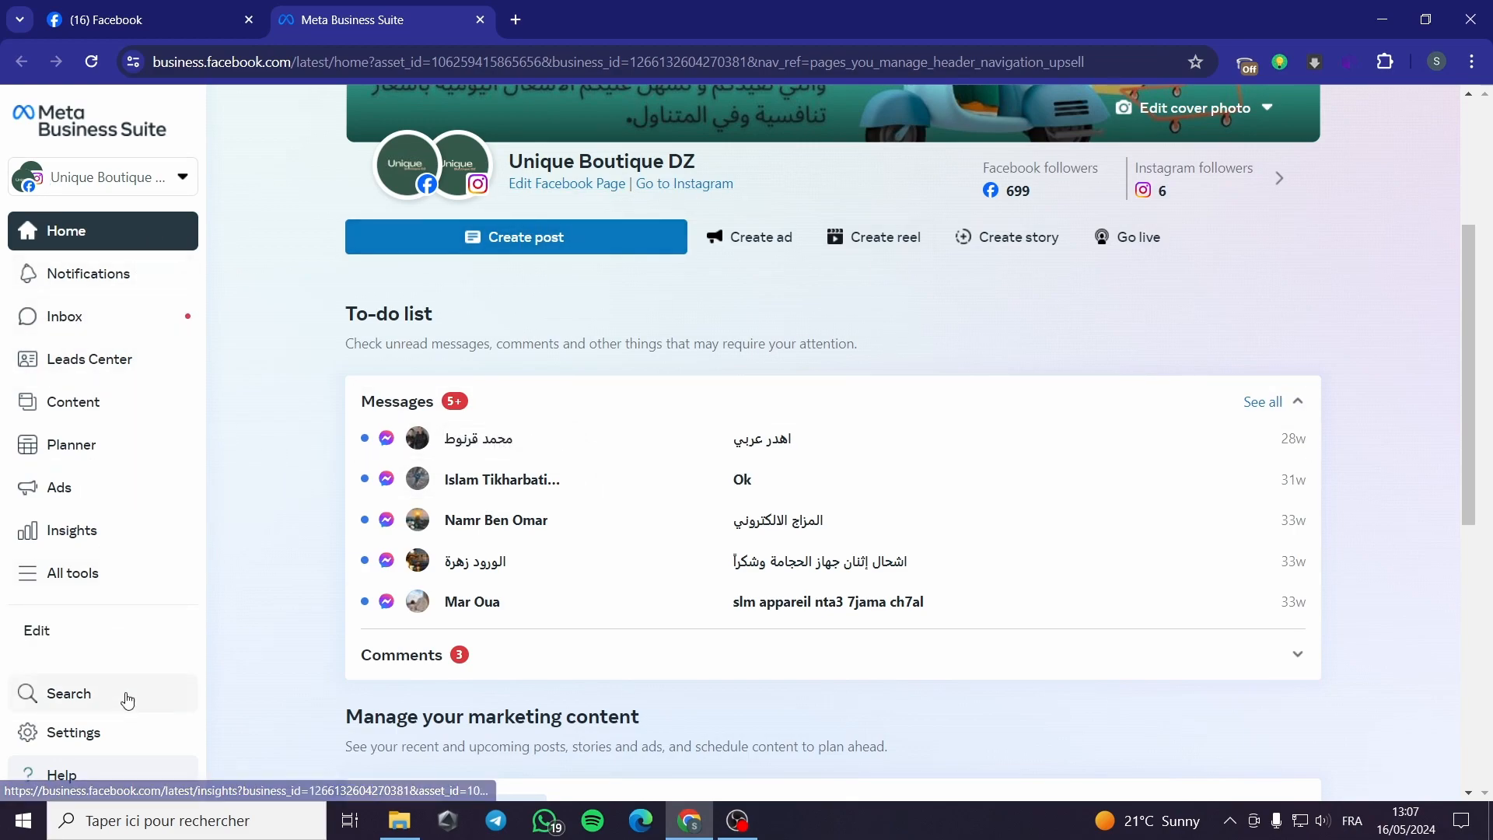
pyautogui.click(81, 743)
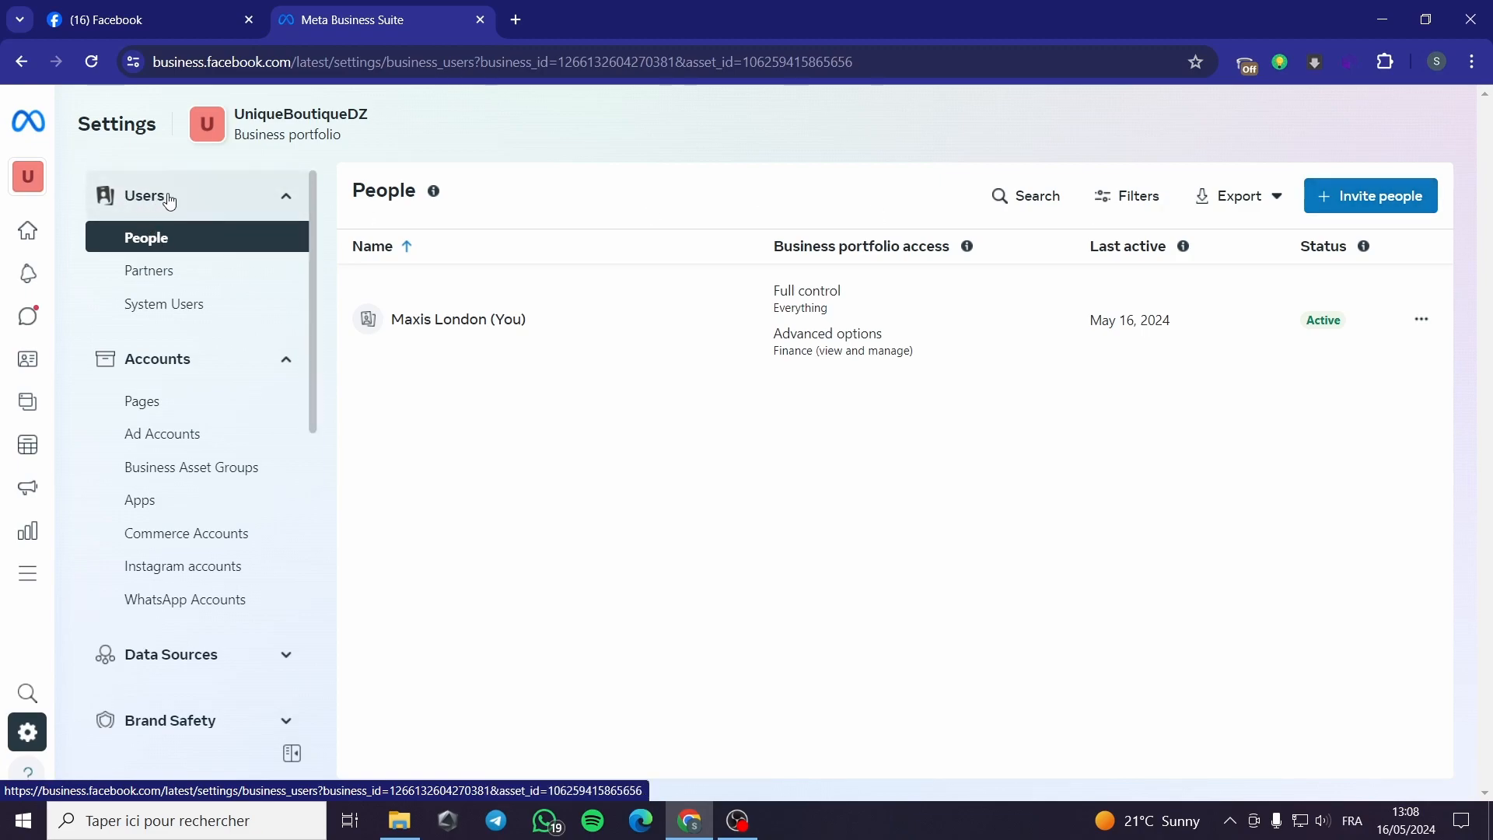
# Step: Start a new invitation and enter the invitee's e-mail address
pyautogui.click(1374, 204)
pyautogui.click(610, 279)
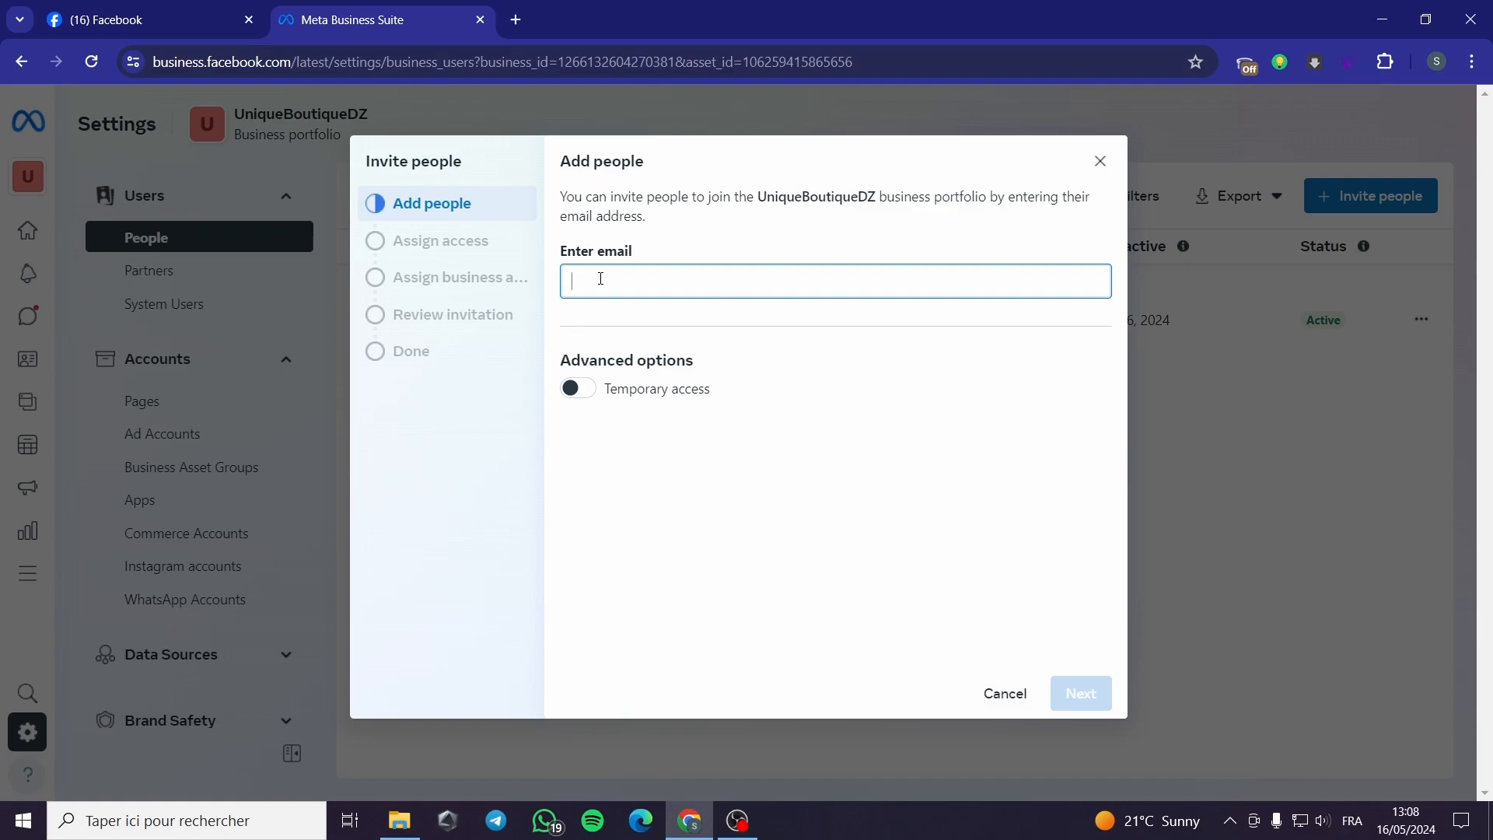
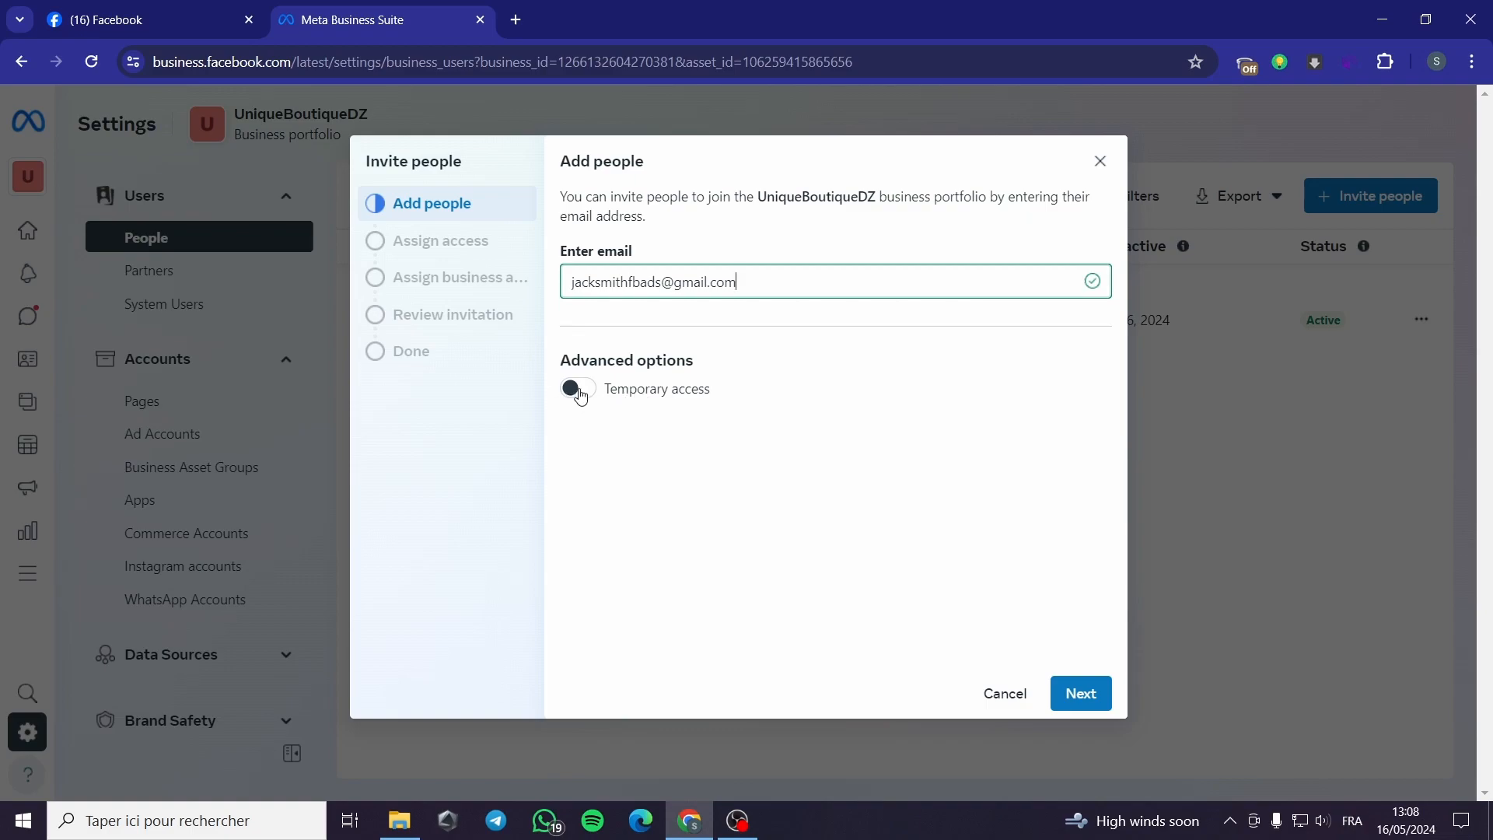
# Step: Make the access temporary, ending on 5/19/2024, and continue to access levels
pyautogui.click(579, 390)
pyautogui.click(709, 472)
pyautogui.click(711, 472)
pyautogui.click(807, 470)
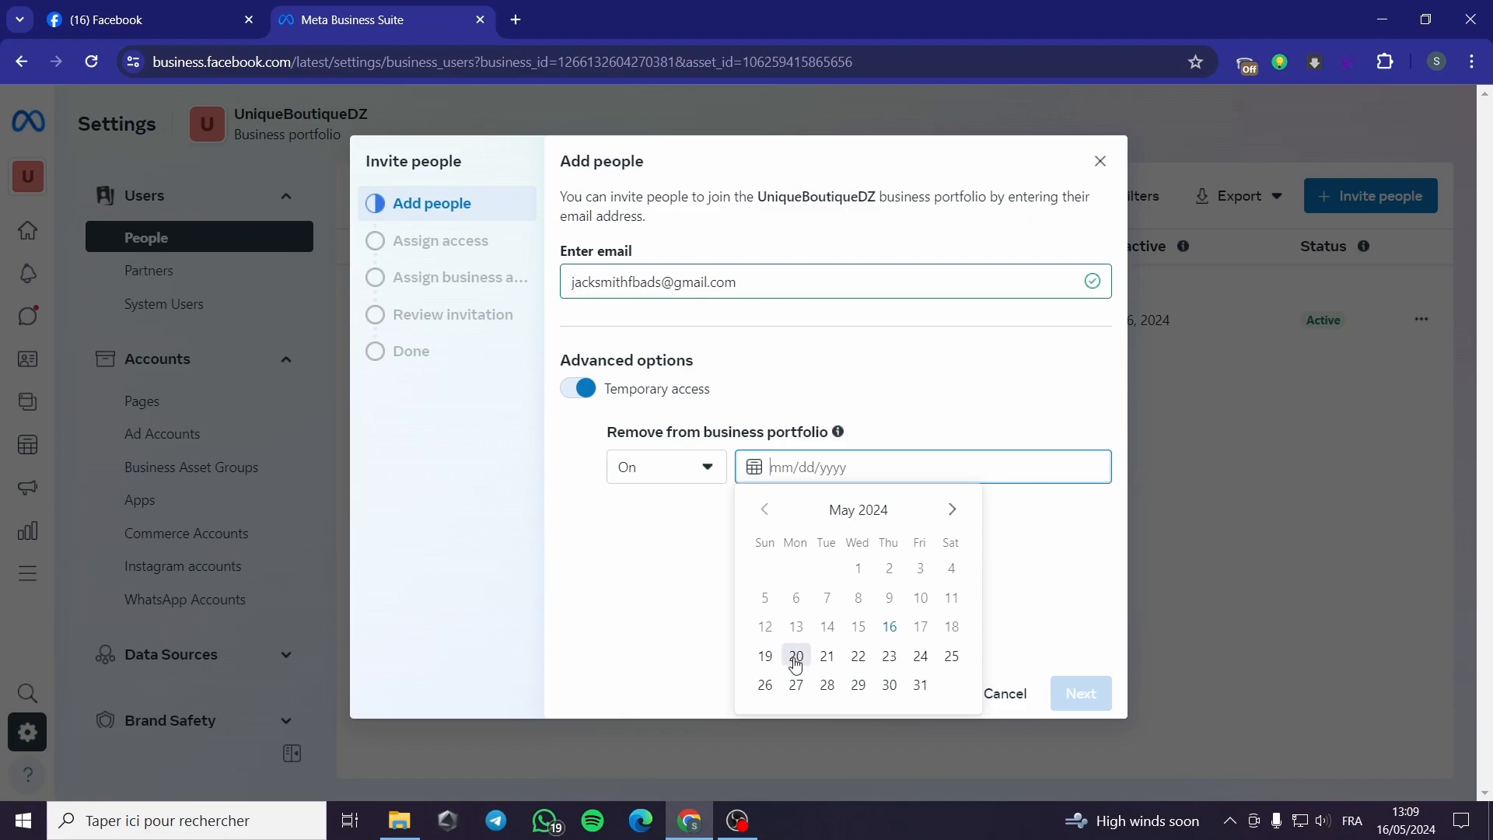
pyautogui.click(765, 656)
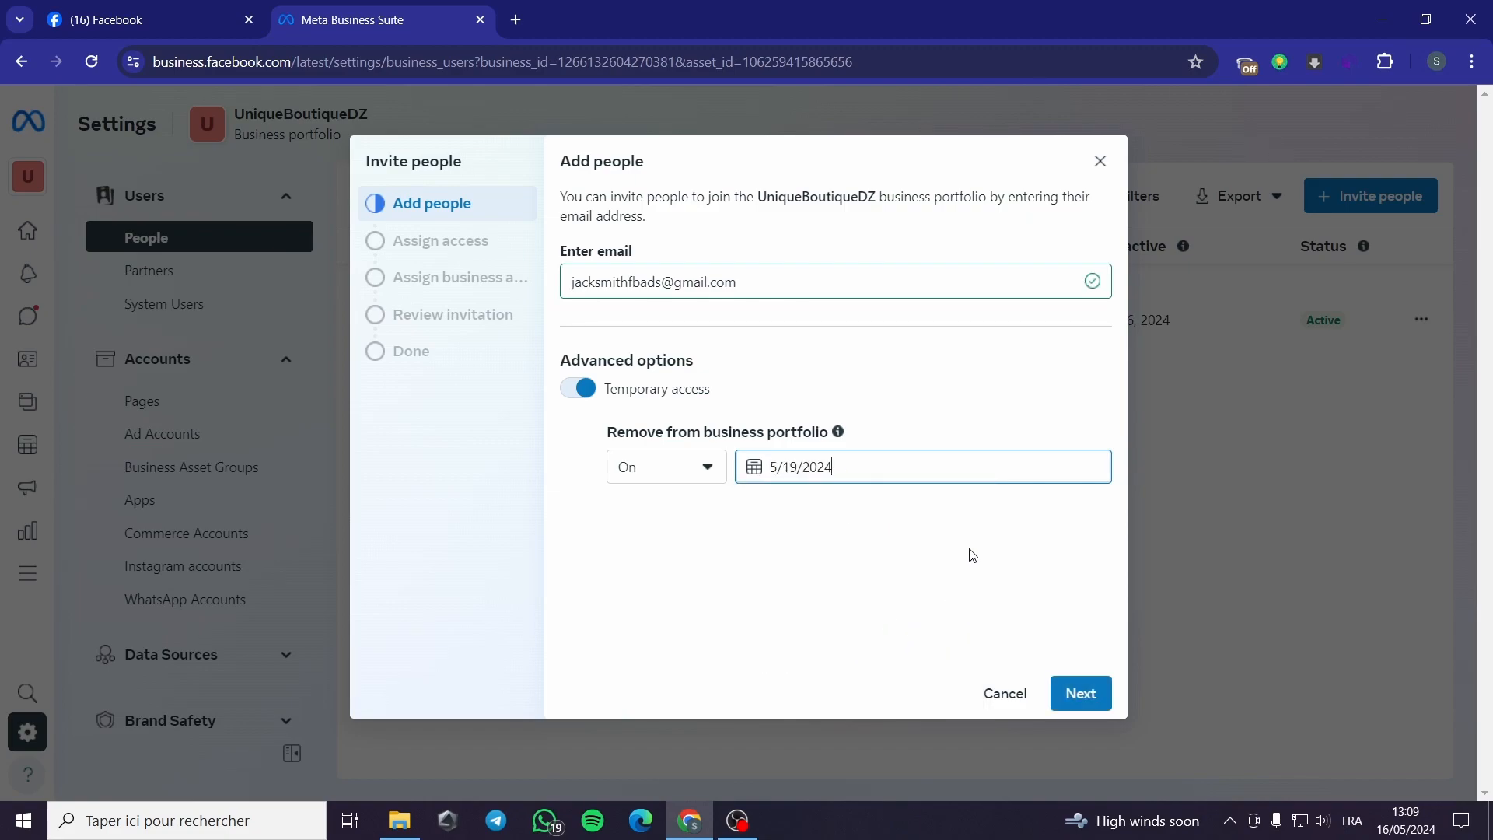
pyautogui.click(1083, 694)
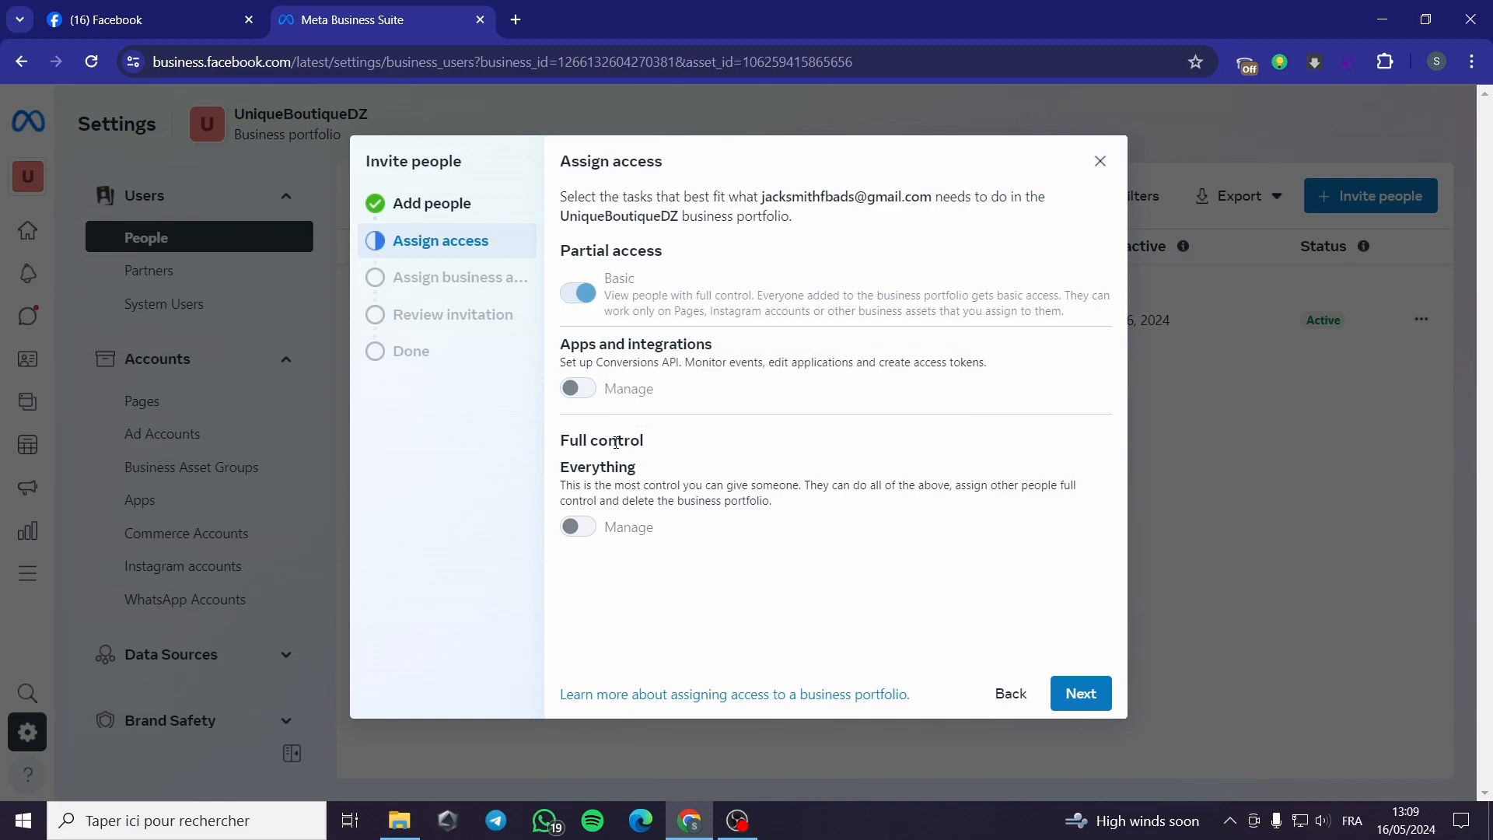
# Step: Choose the jacksmith WhatsApp account and Unique Boutique DZ Page as assets to share
pyautogui.moveTo(578, 528)
pyautogui.click(1087, 694)
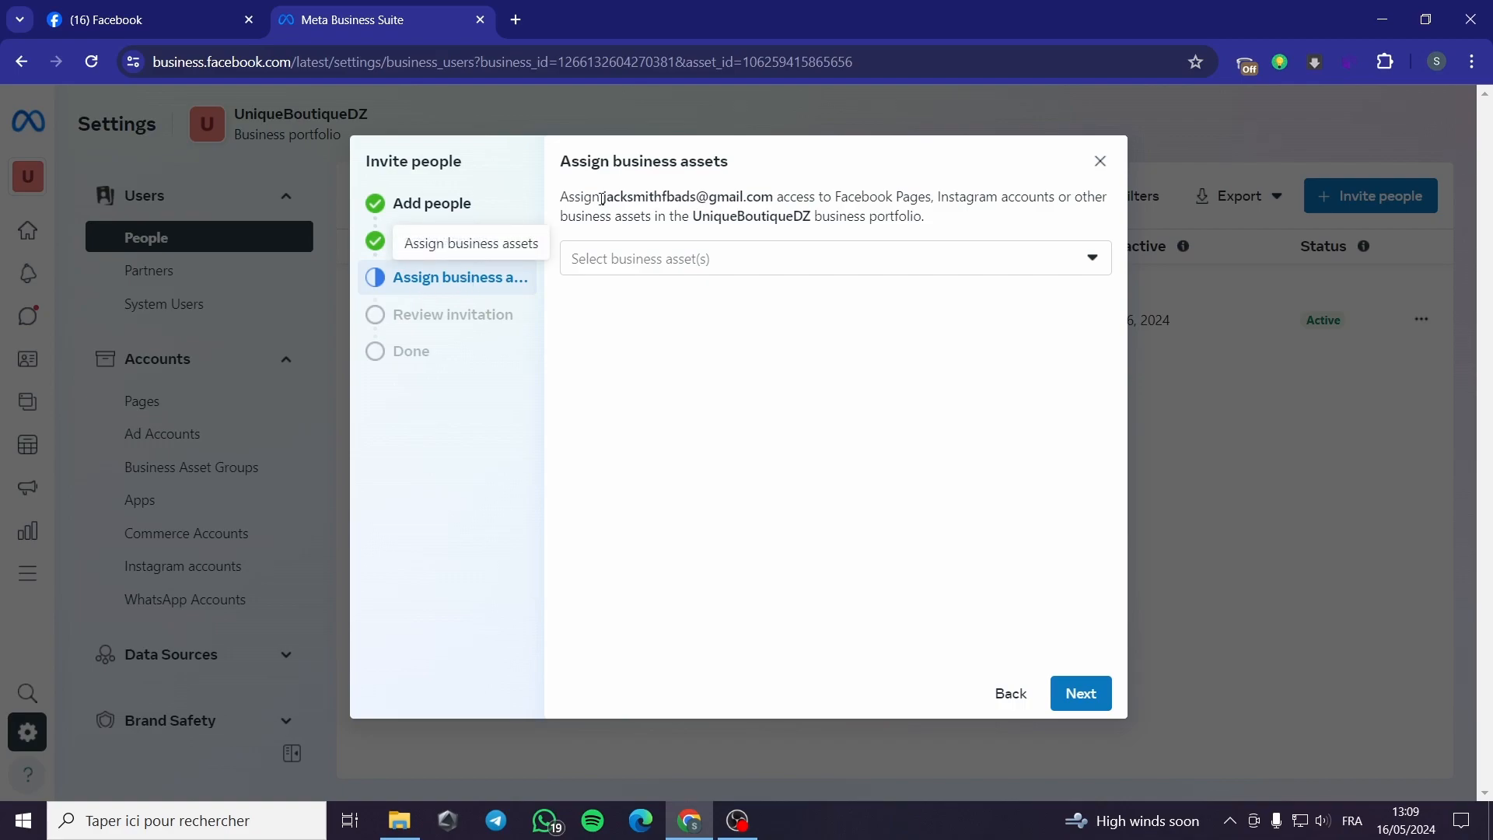
pyautogui.click(830, 257)
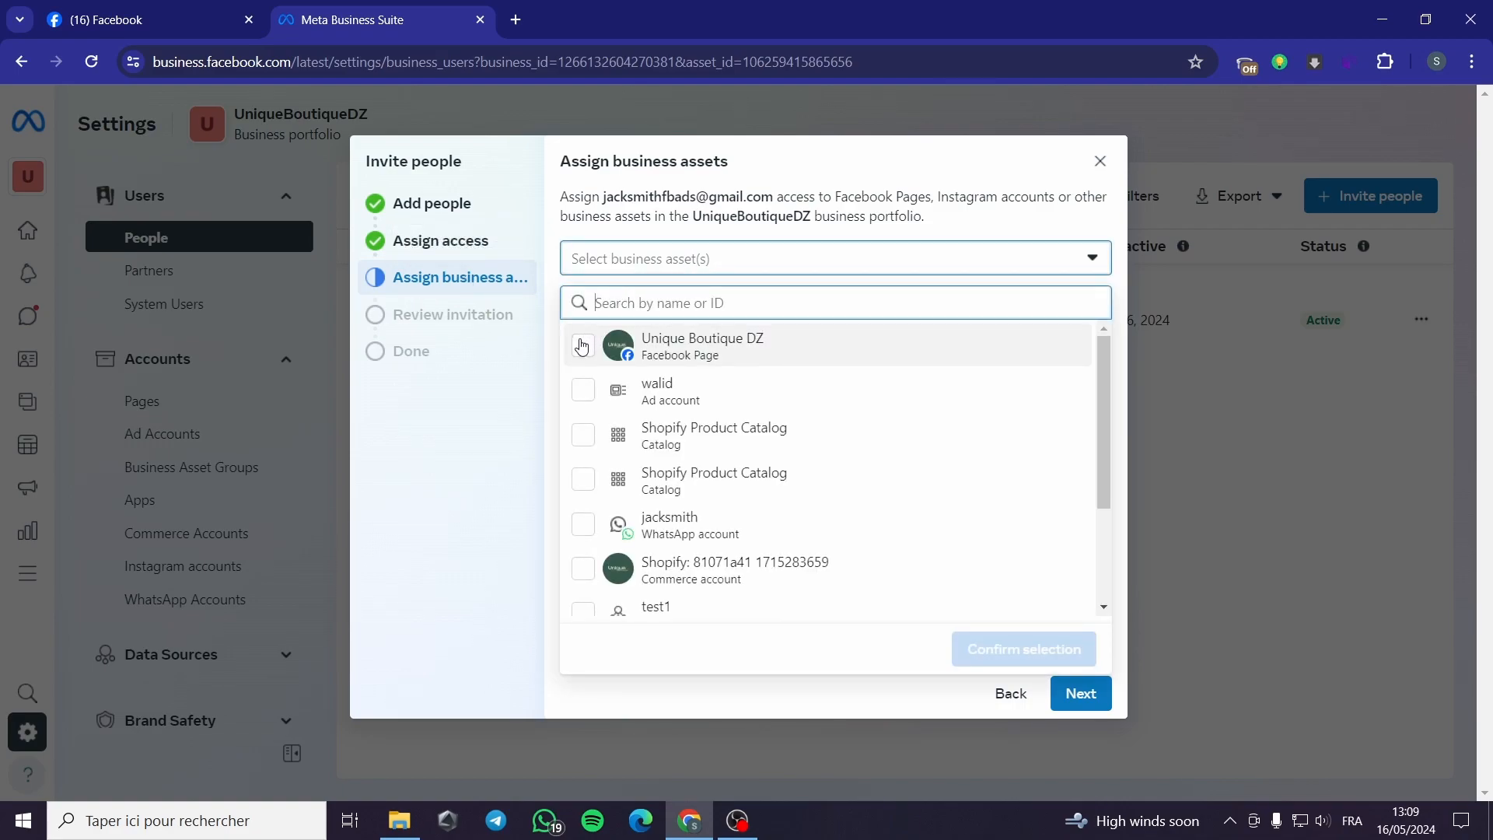
pyautogui.click(584, 525)
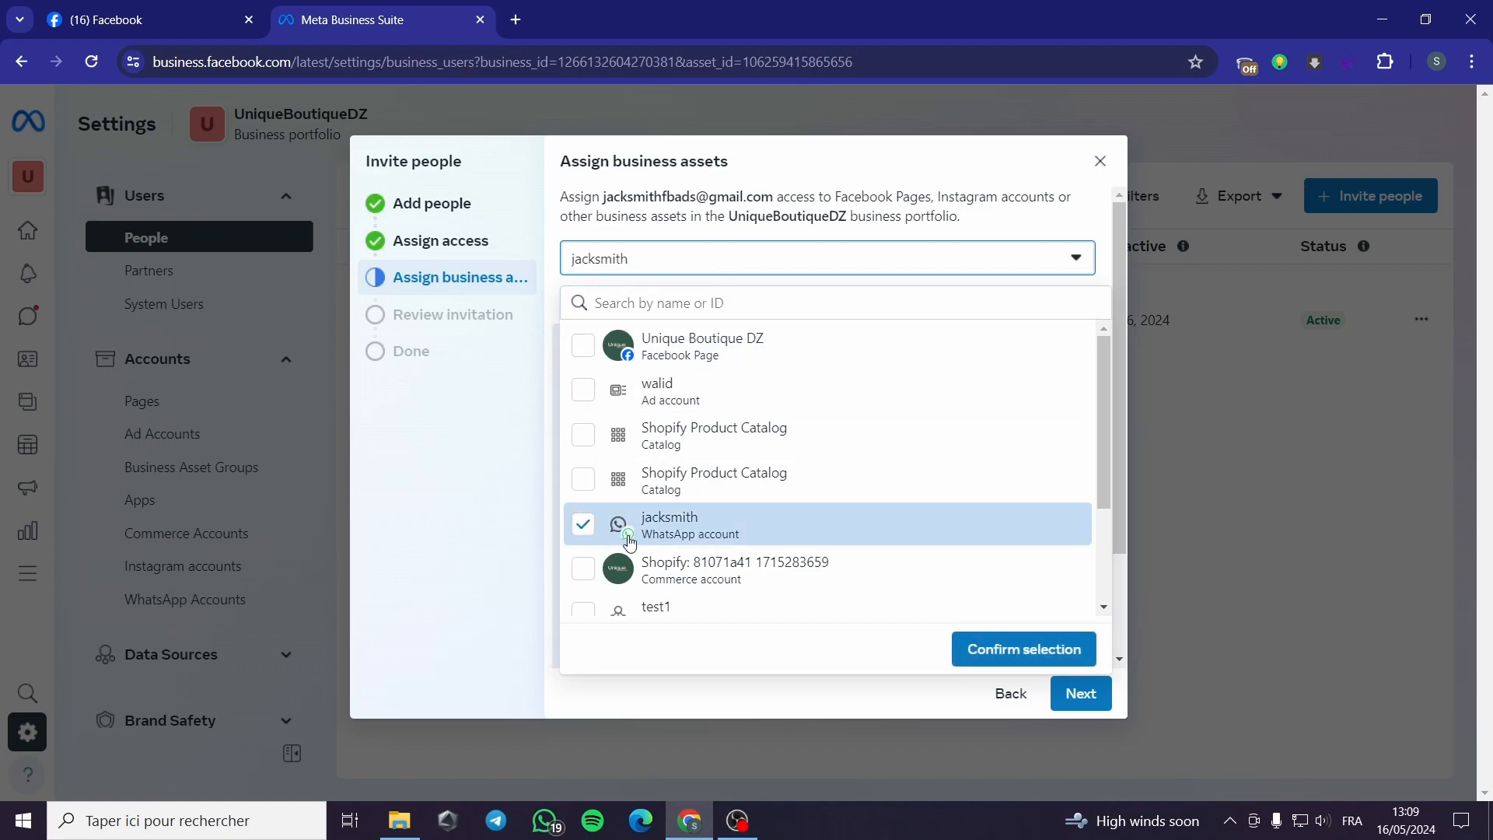
pyautogui.scroll(-2, 724, 515)
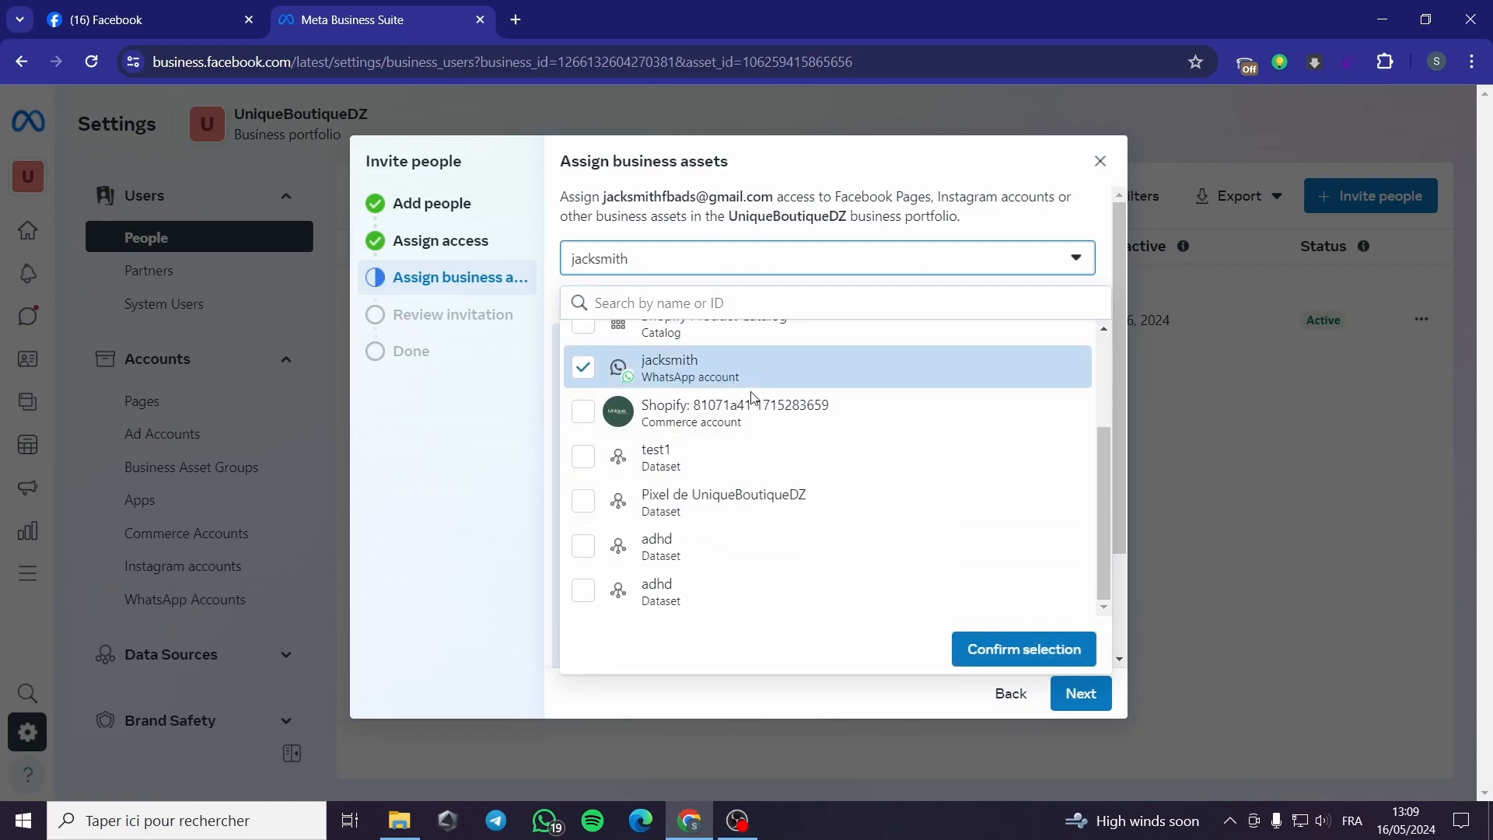
pyautogui.scroll(2, 746, 420)
pyautogui.click(582, 344)
pyautogui.scroll(-2, 743, 436)
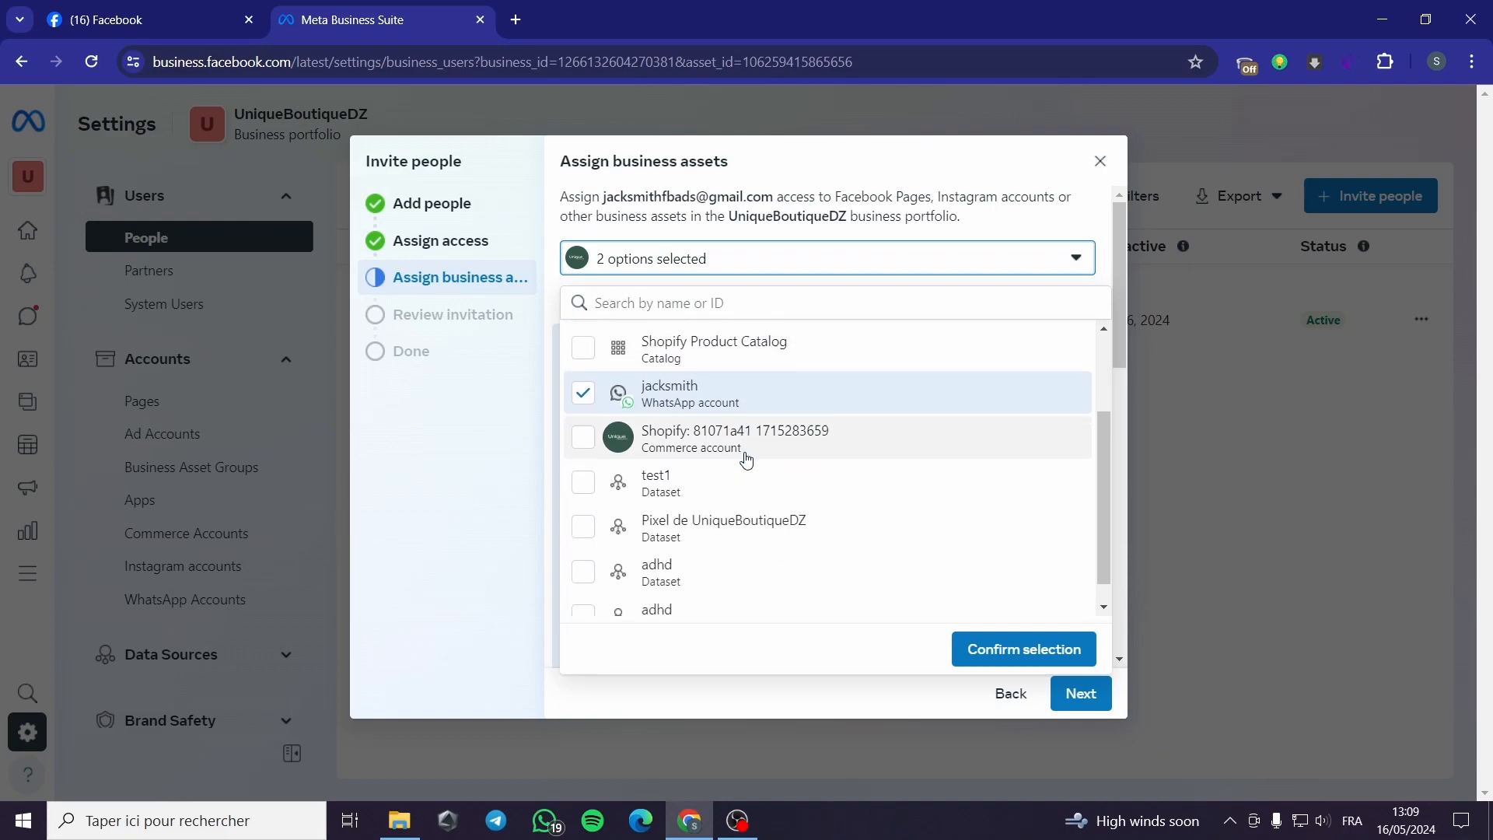
pyautogui.scroll(2, 747, 471)
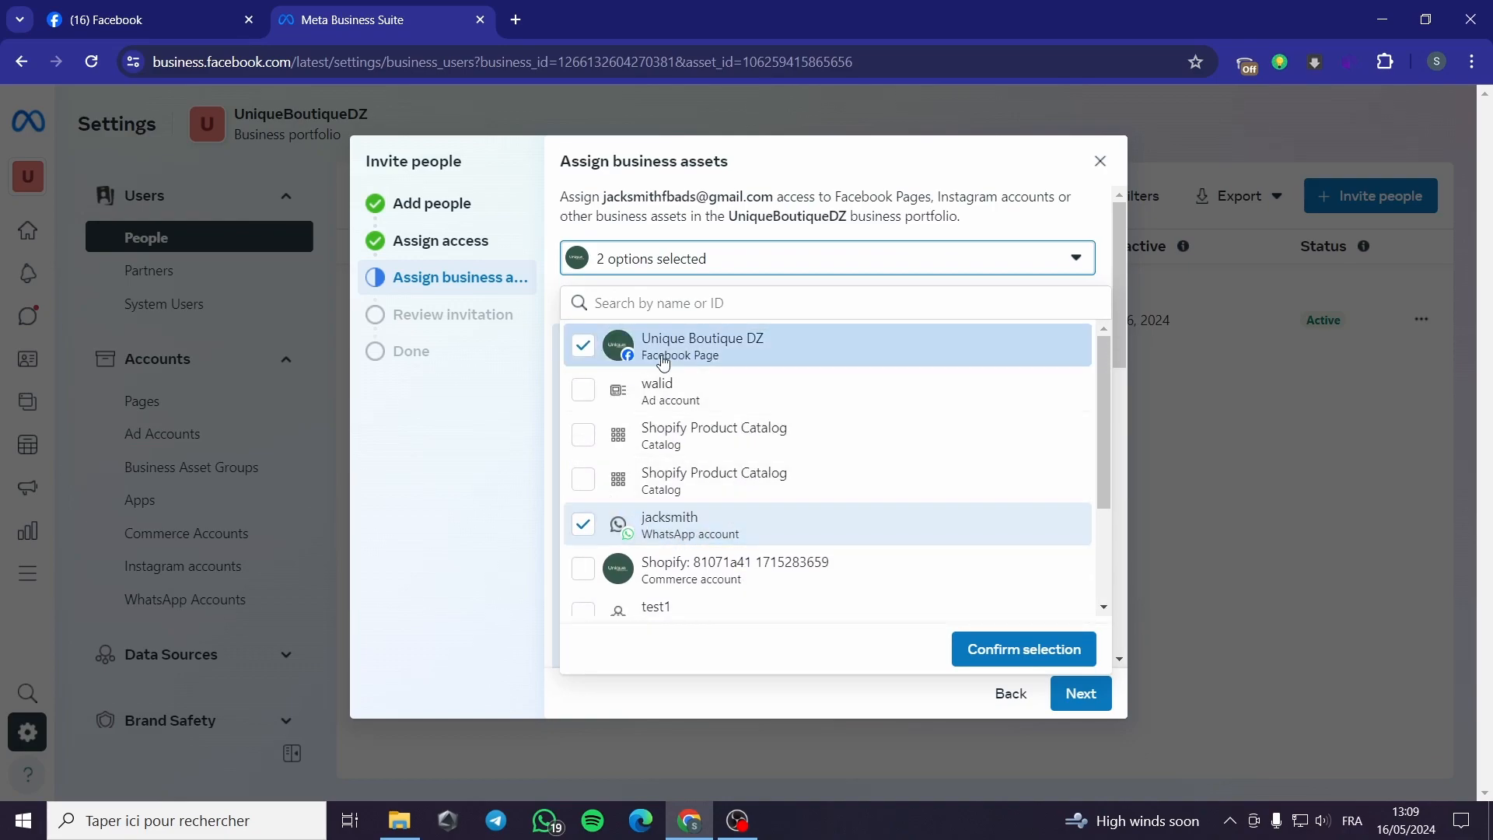
pyautogui.click(1050, 657)
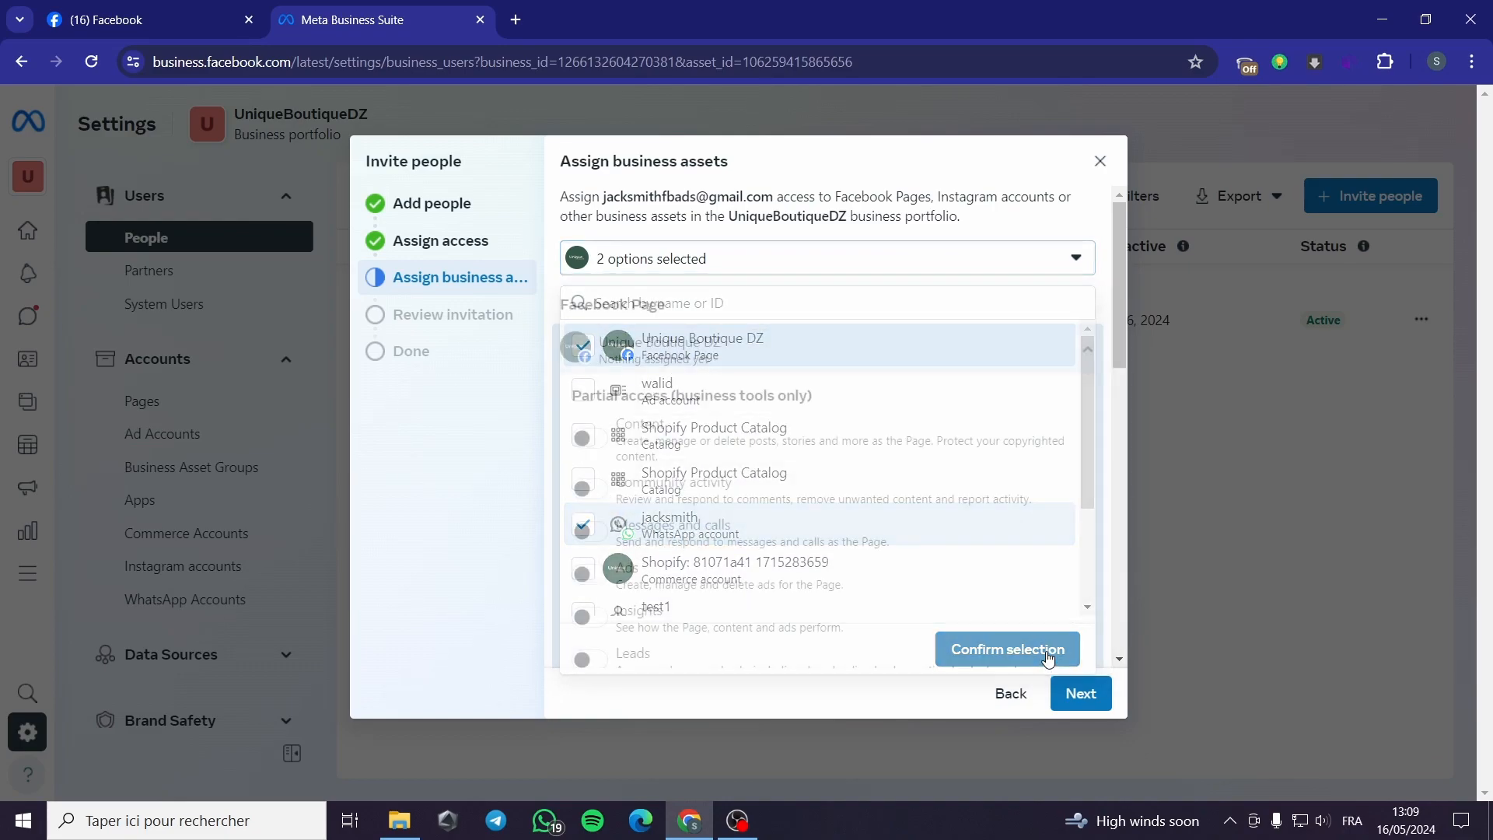
# Step: Allow Content, Community activity, Messages and calls, Ads and Insights for the Page
pyautogui.scroll(-1, 739, 428)
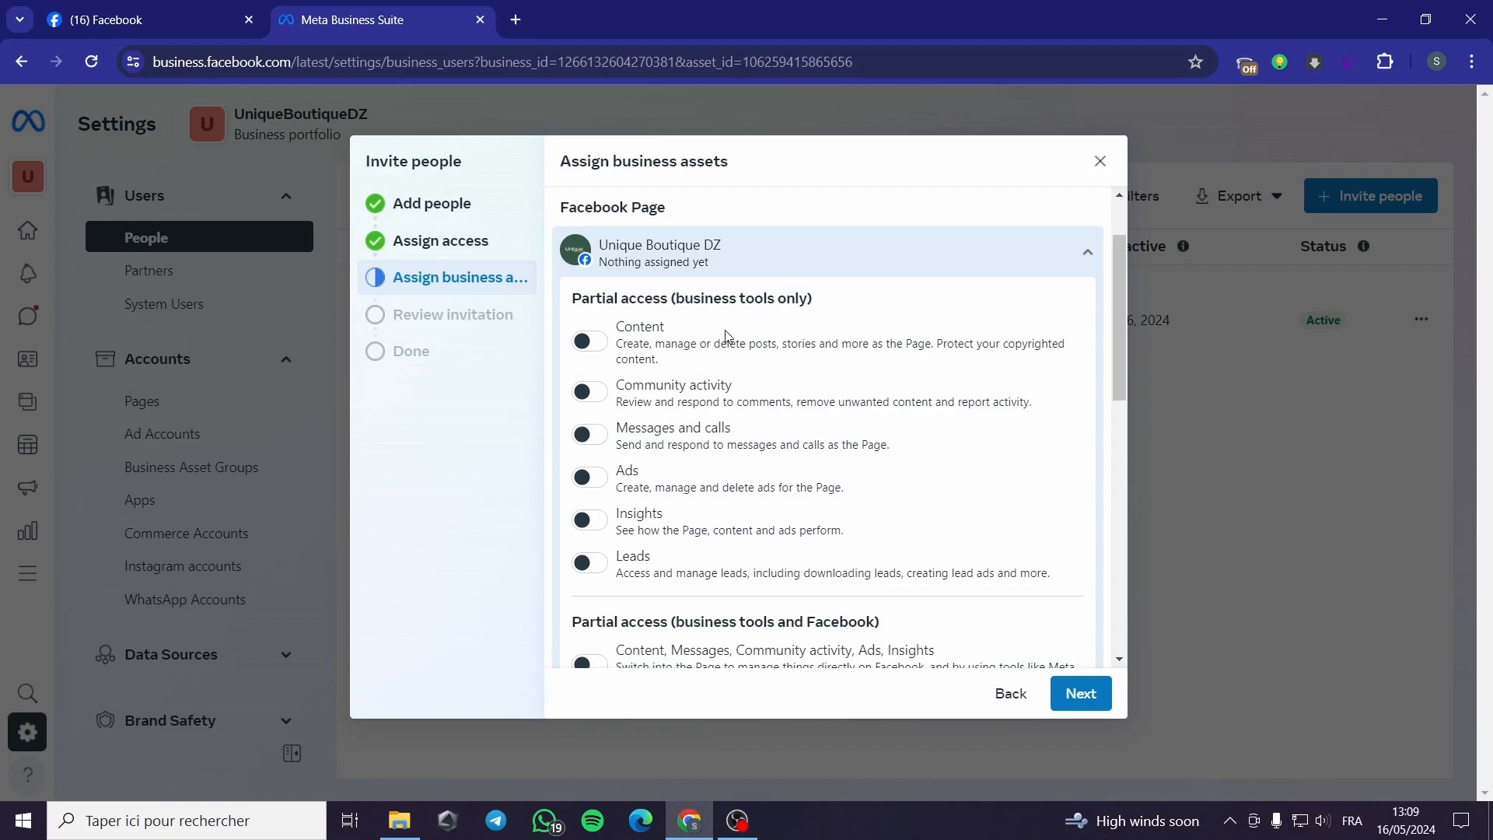
pyautogui.click(596, 343)
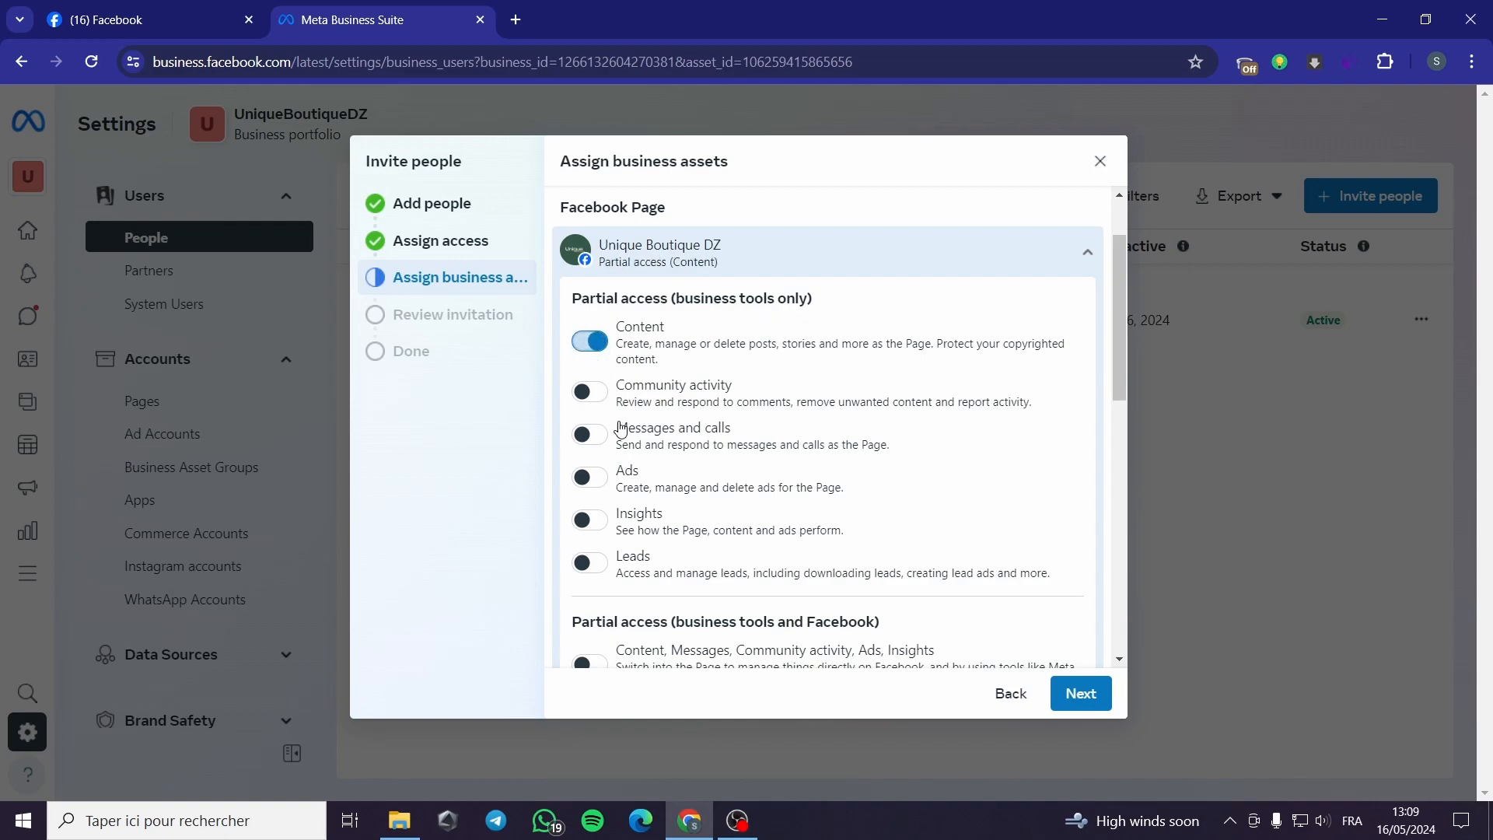
pyautogui.scroll(-1, 621, 428)
pyautogui.click(593, 297)
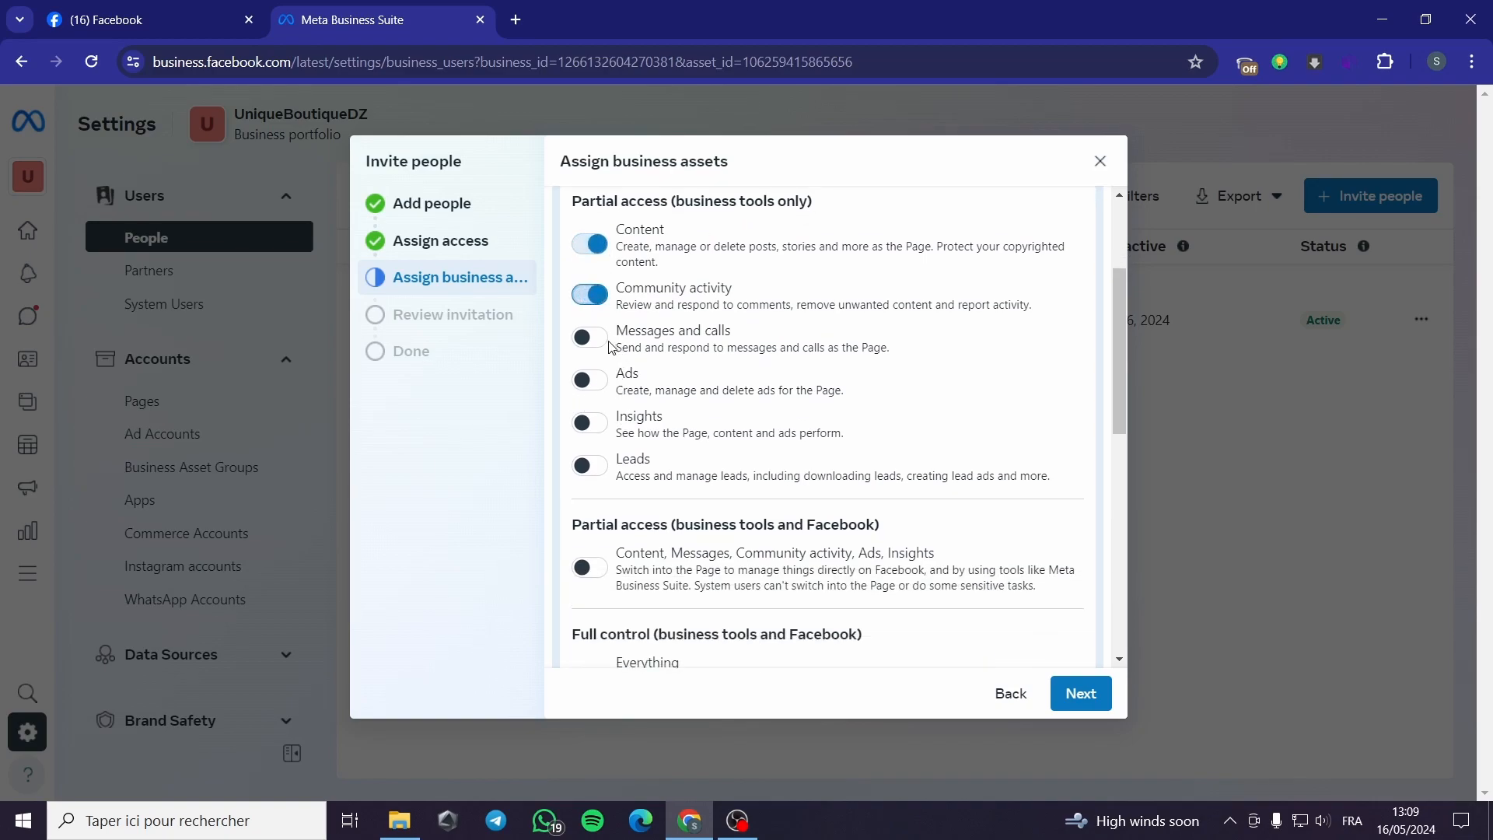
pyautogui.click(591, 337)
pyautogui.click(588, 381)
pyautogui.click(591, 423)
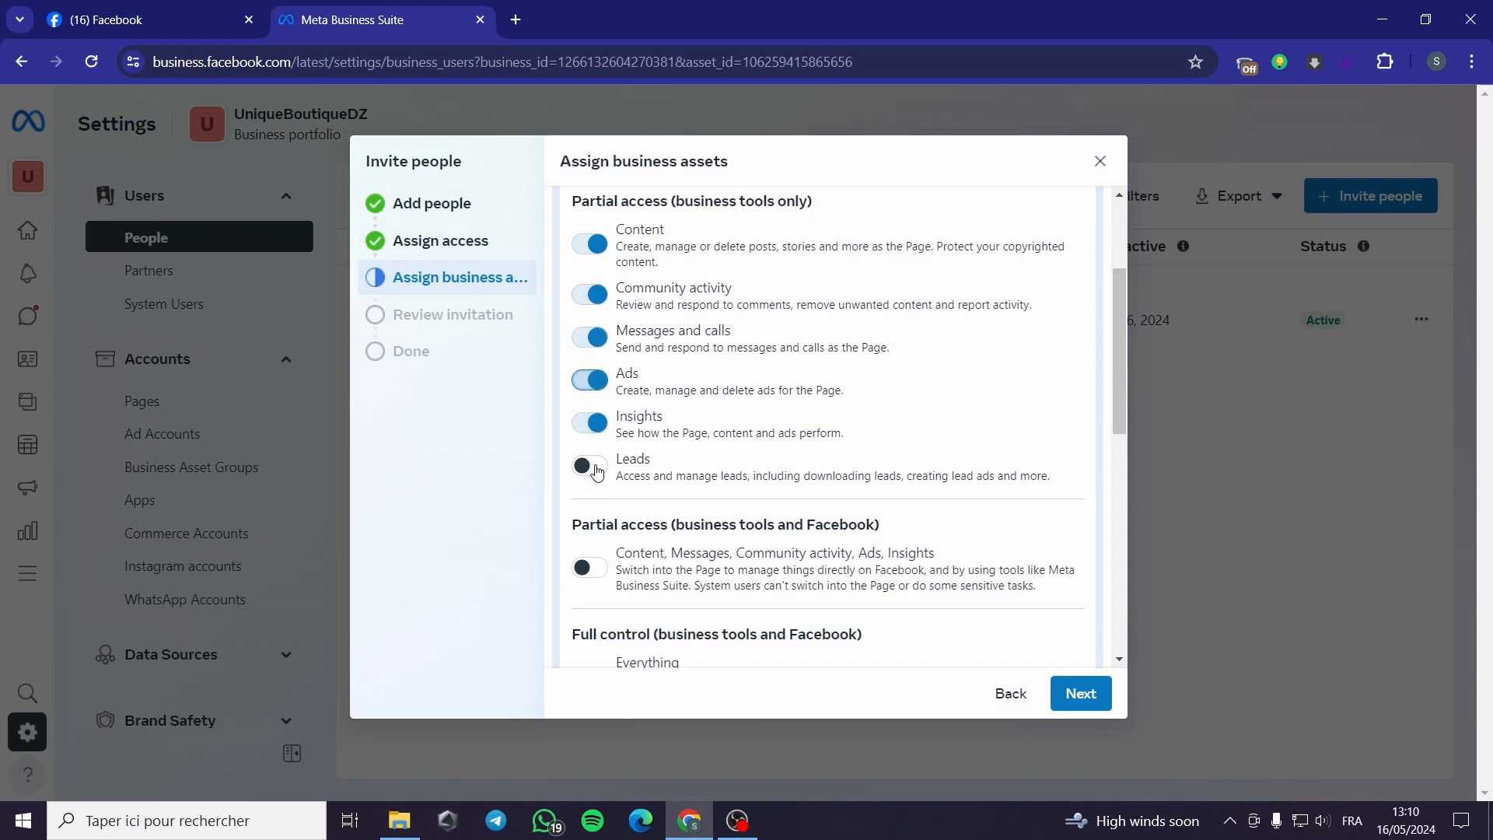
# Step: Keep the Page at partial access without full control, and give full WhatsApp account control
pyautogui.scroll(-2, 757, 471)
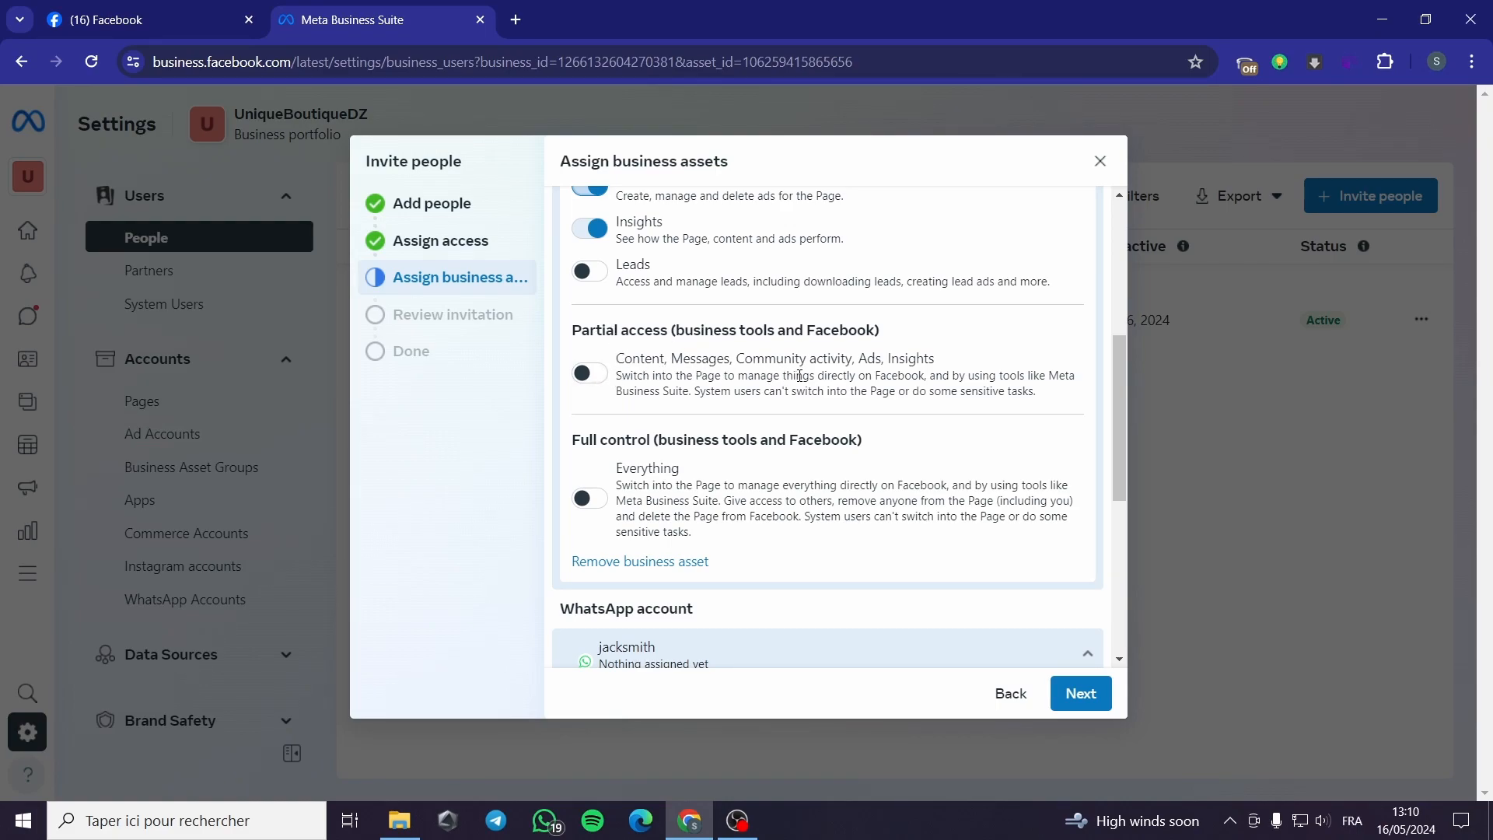
pyautogui.click(590, 375)
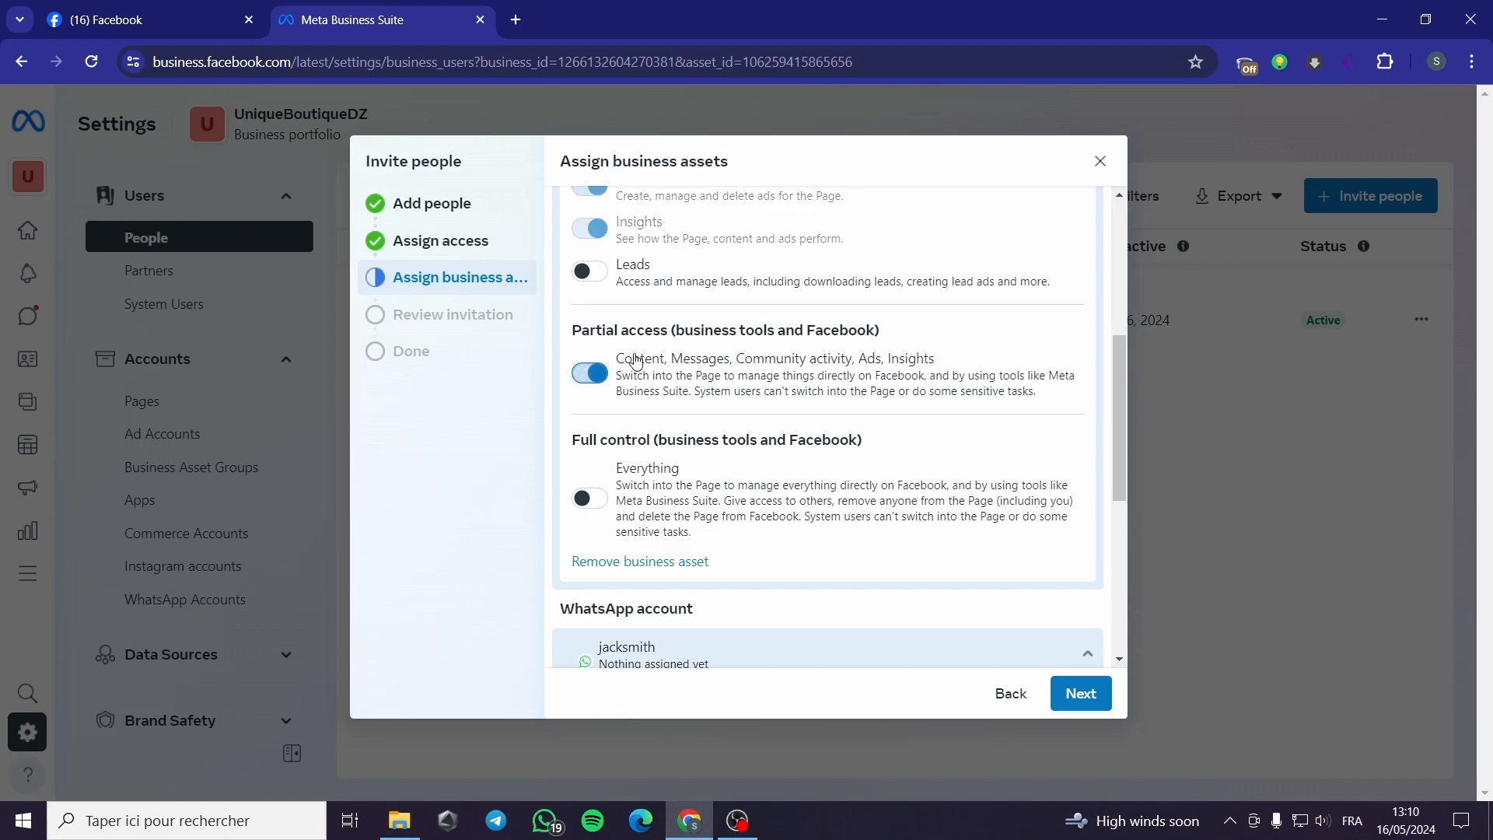
pyautogui.scroll(-1, 705, 488)
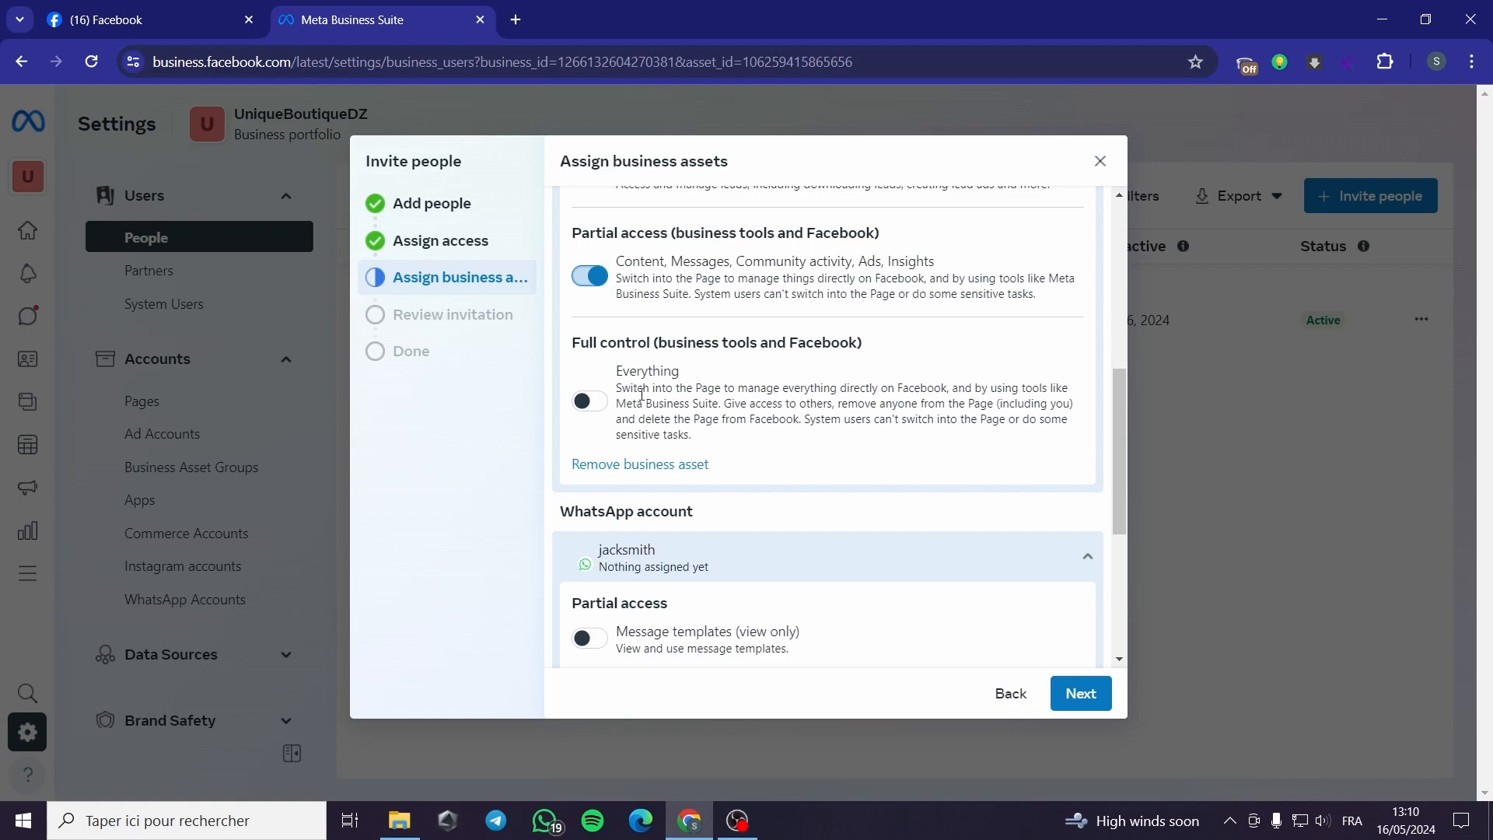
pyautogui.click(597, 404)
pyautogui.click(597, 404)
pyautogui.click(590, 276)
pyautogui.scroll(4, 700, 435)
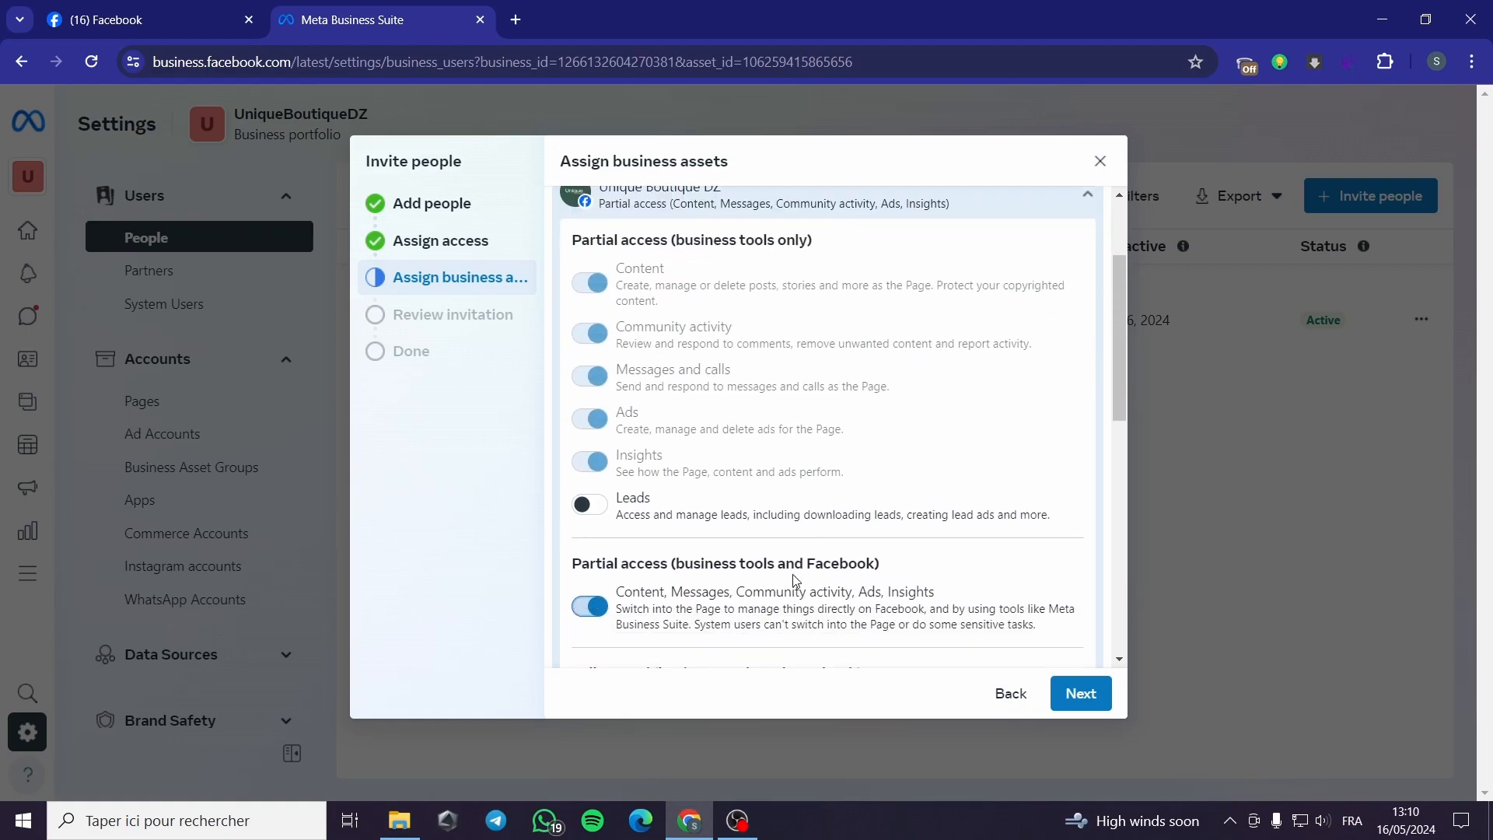
pyautogui.scroll(-6, 788, 579)
pyautogui.scroll(-1, 787, 579)
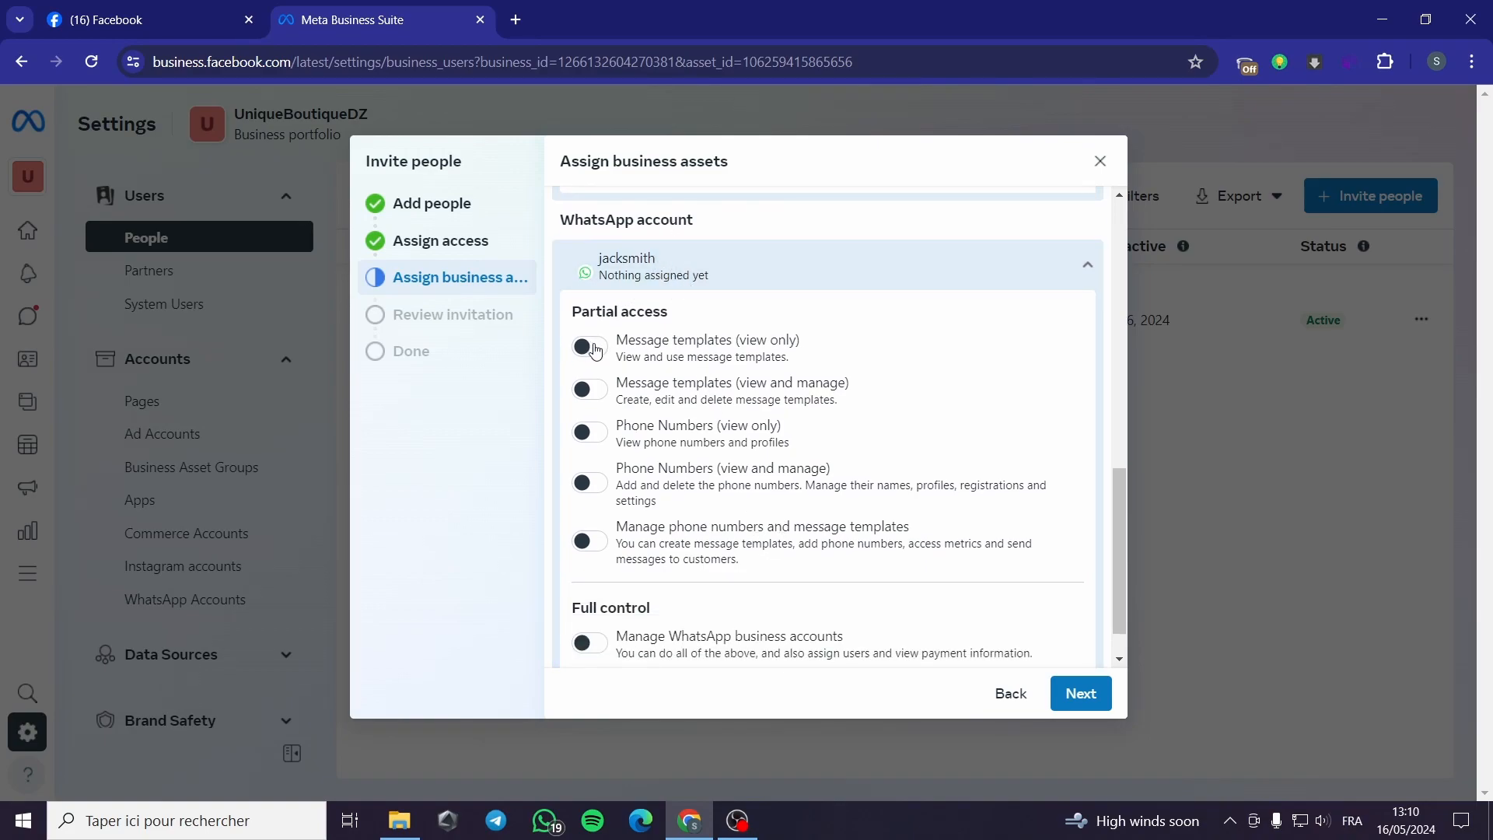
pyautogui.scroll(-1, 753, 424)
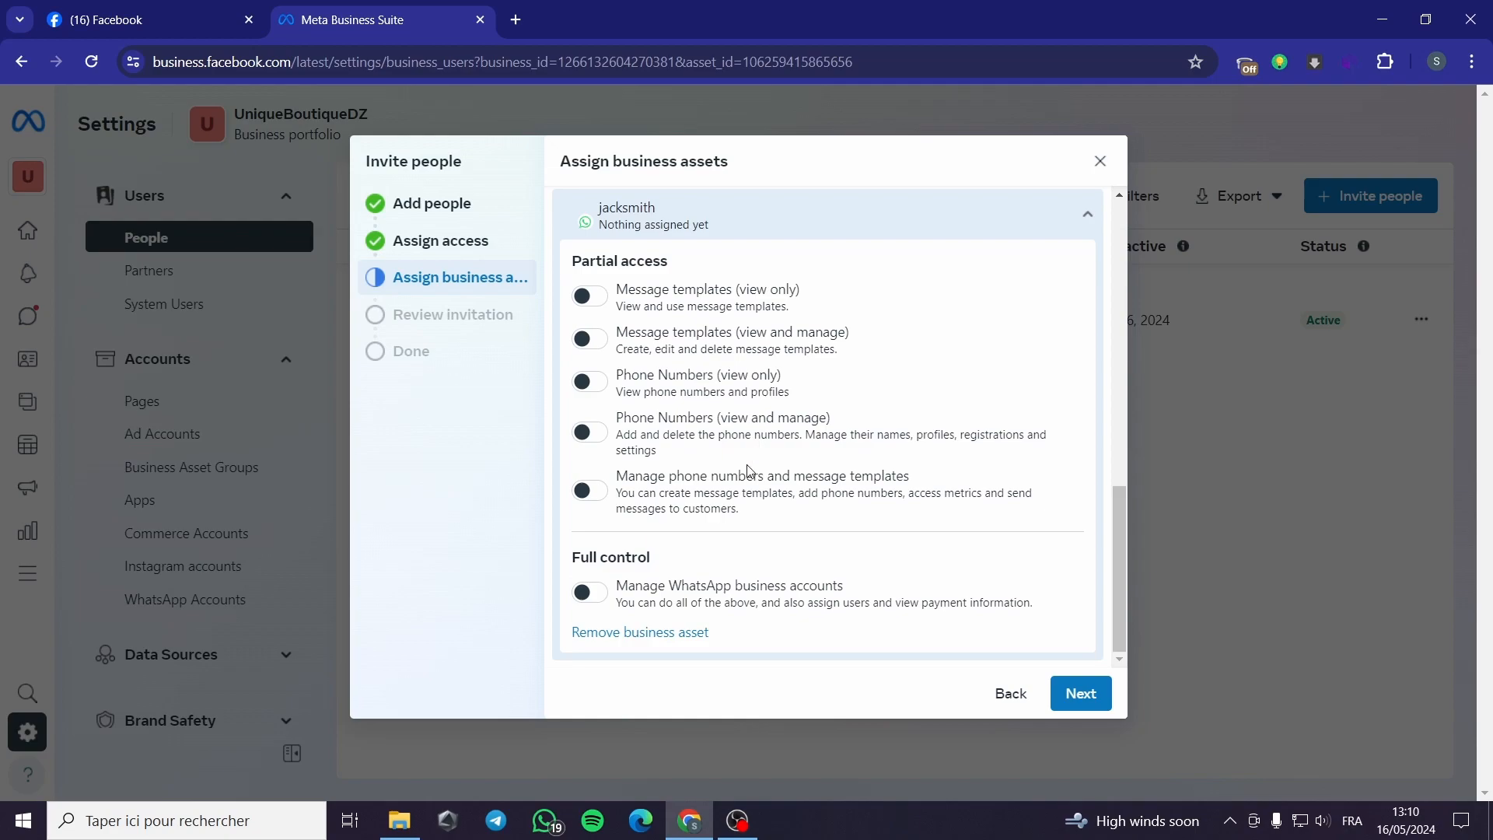
pyautogui.click(589, 595)
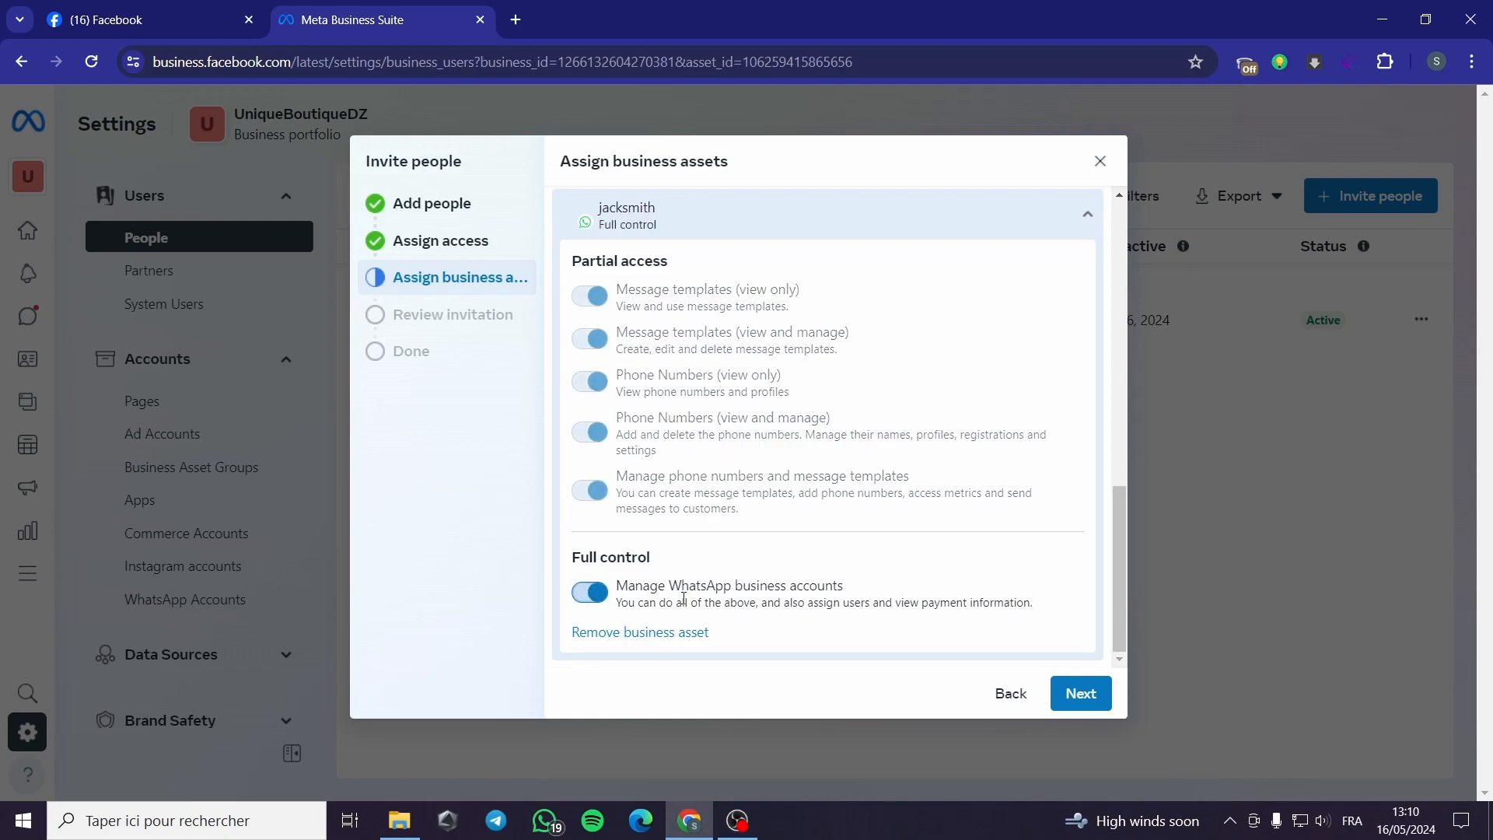
pyautogui.click(1080, 697)
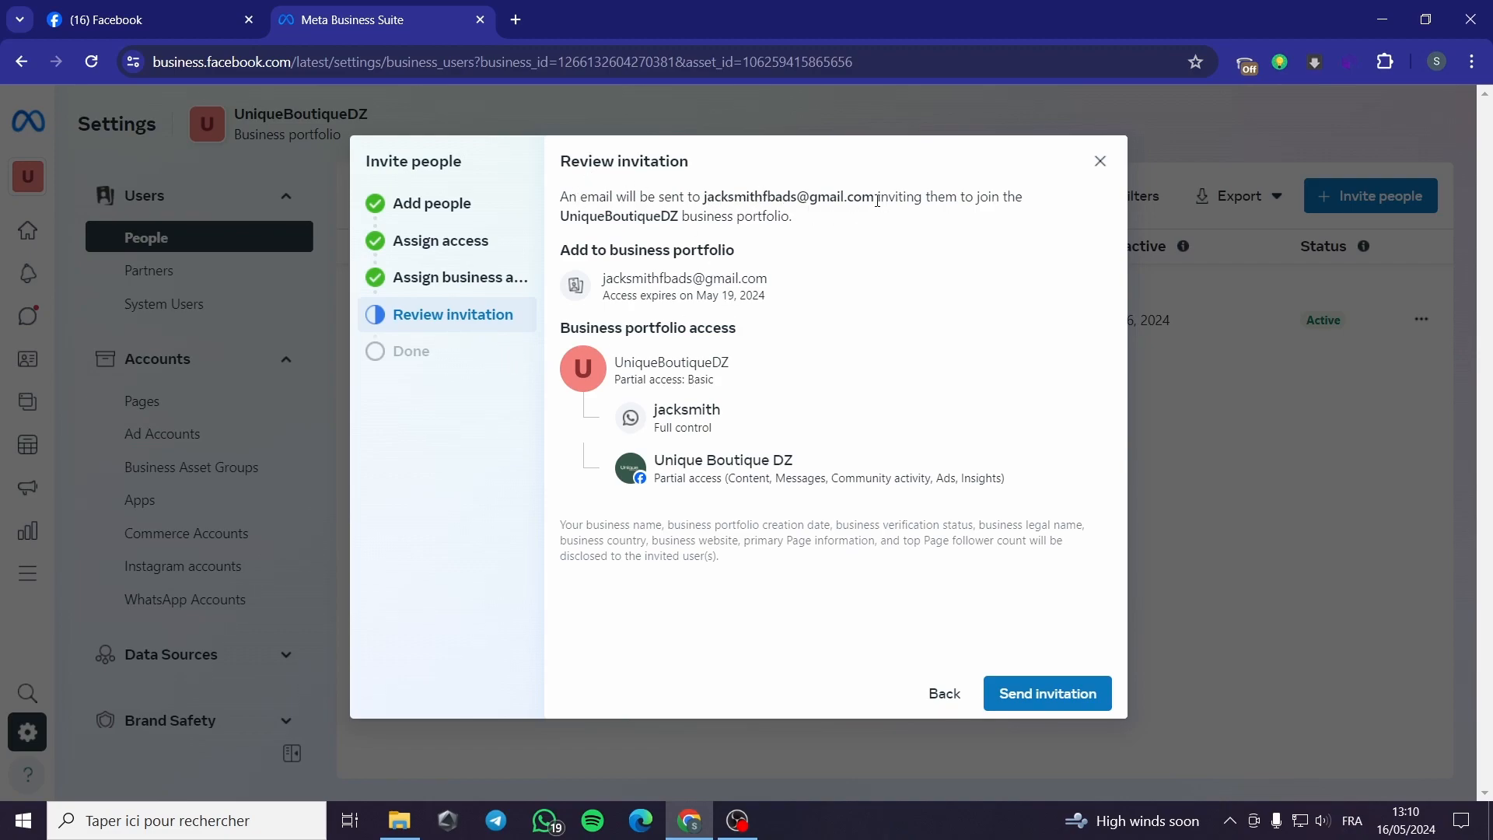
# Step: Highlight the invitee's e-mail and recipient text on the review step, then close the dialog
pyautogui.moveTo(877, 200); pyautogui.dragTo(706, 198)
pyautogui.click(841, 241)
pyautogui.moveTo(706, 200); pyautogui.dragTo(845, 218)
pyautogui.click(852, 197)
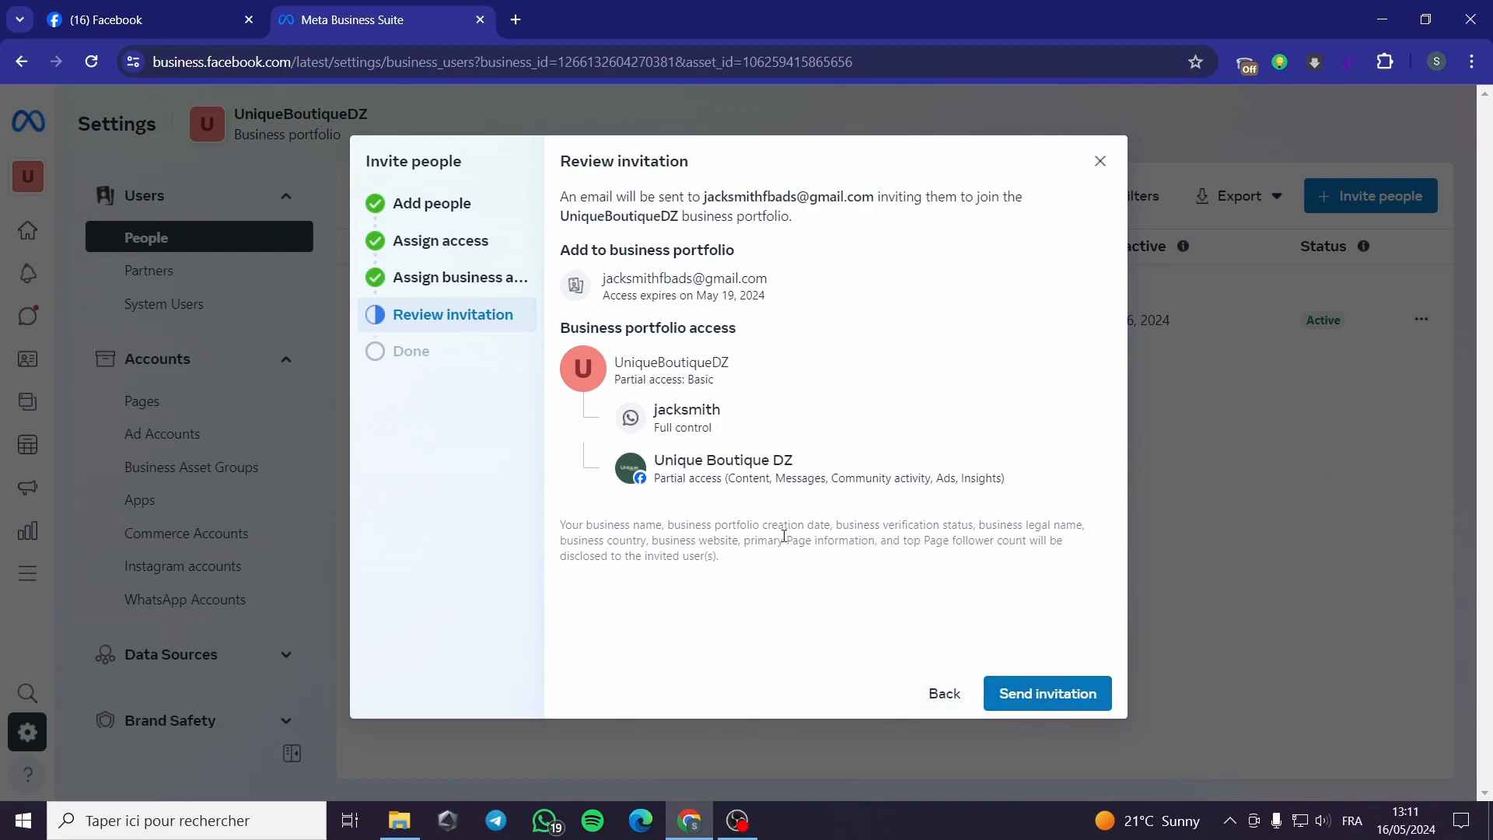
pyautogui.click(1100, 161)
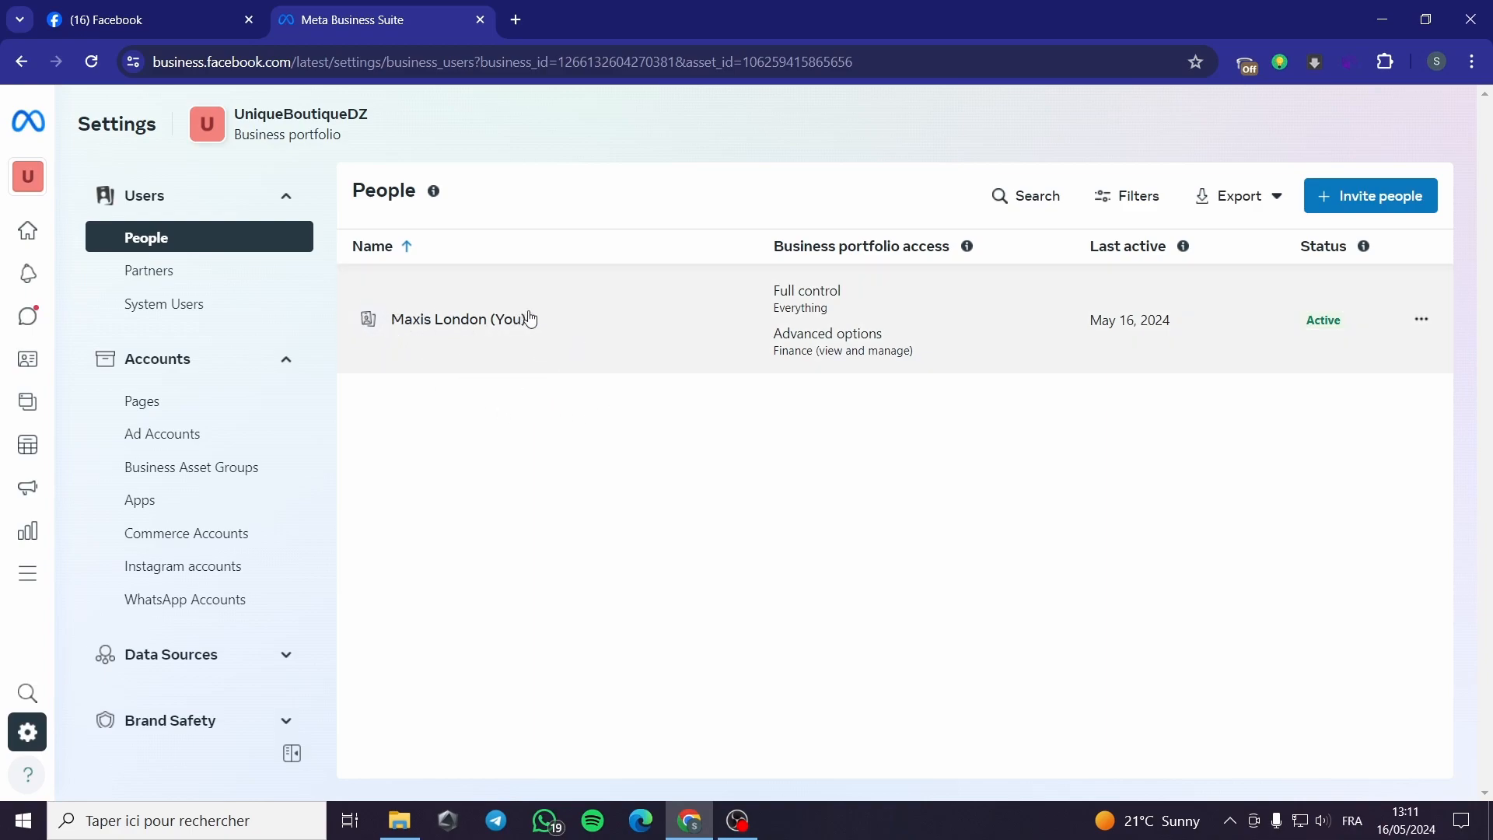
# Step: Open Partners to see Manychat and Shopify by Meta
pyautogui.click(181, 286)
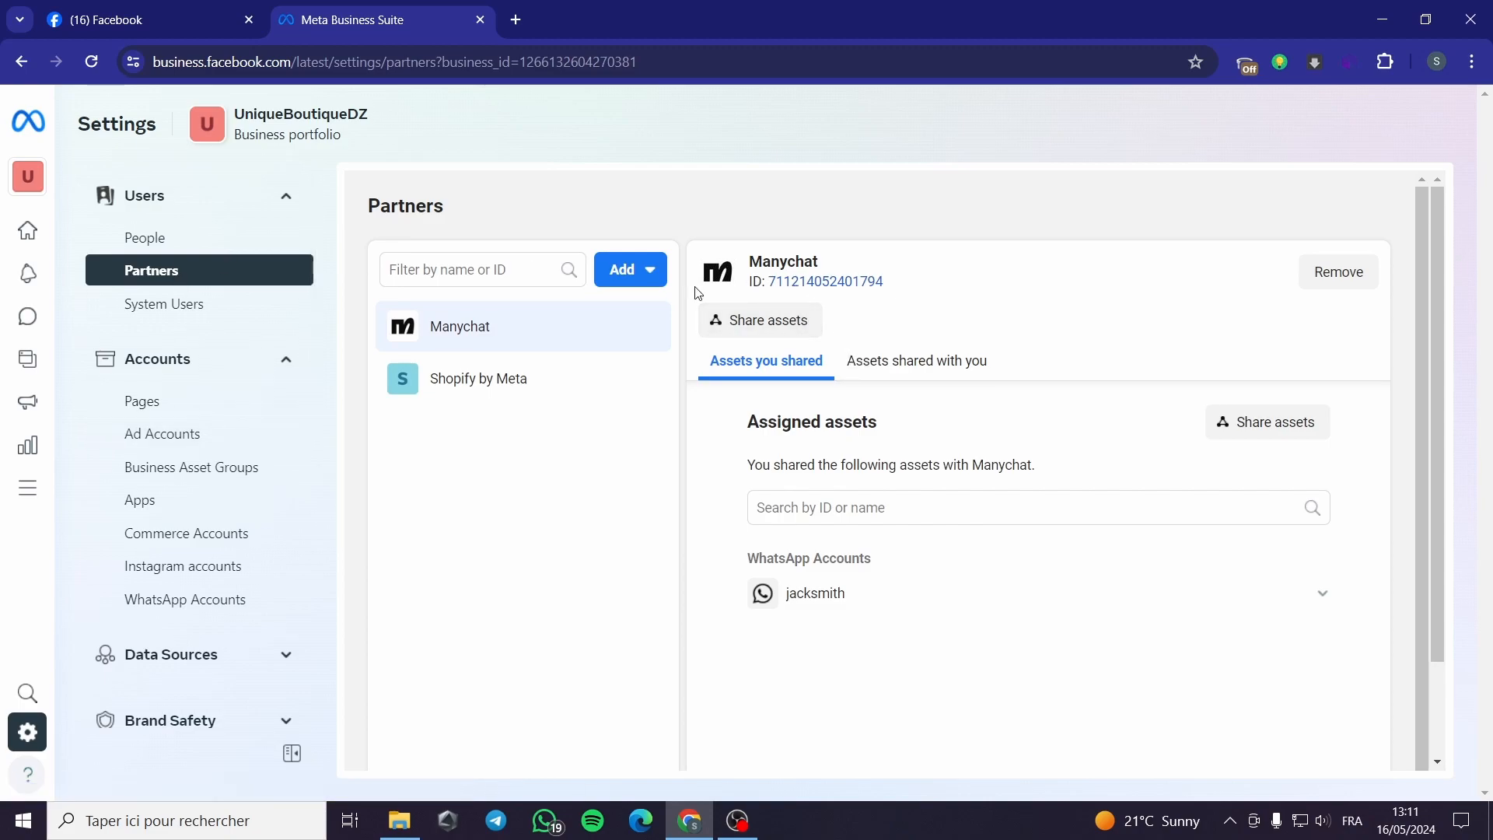
pyautogui.click(645, 278)
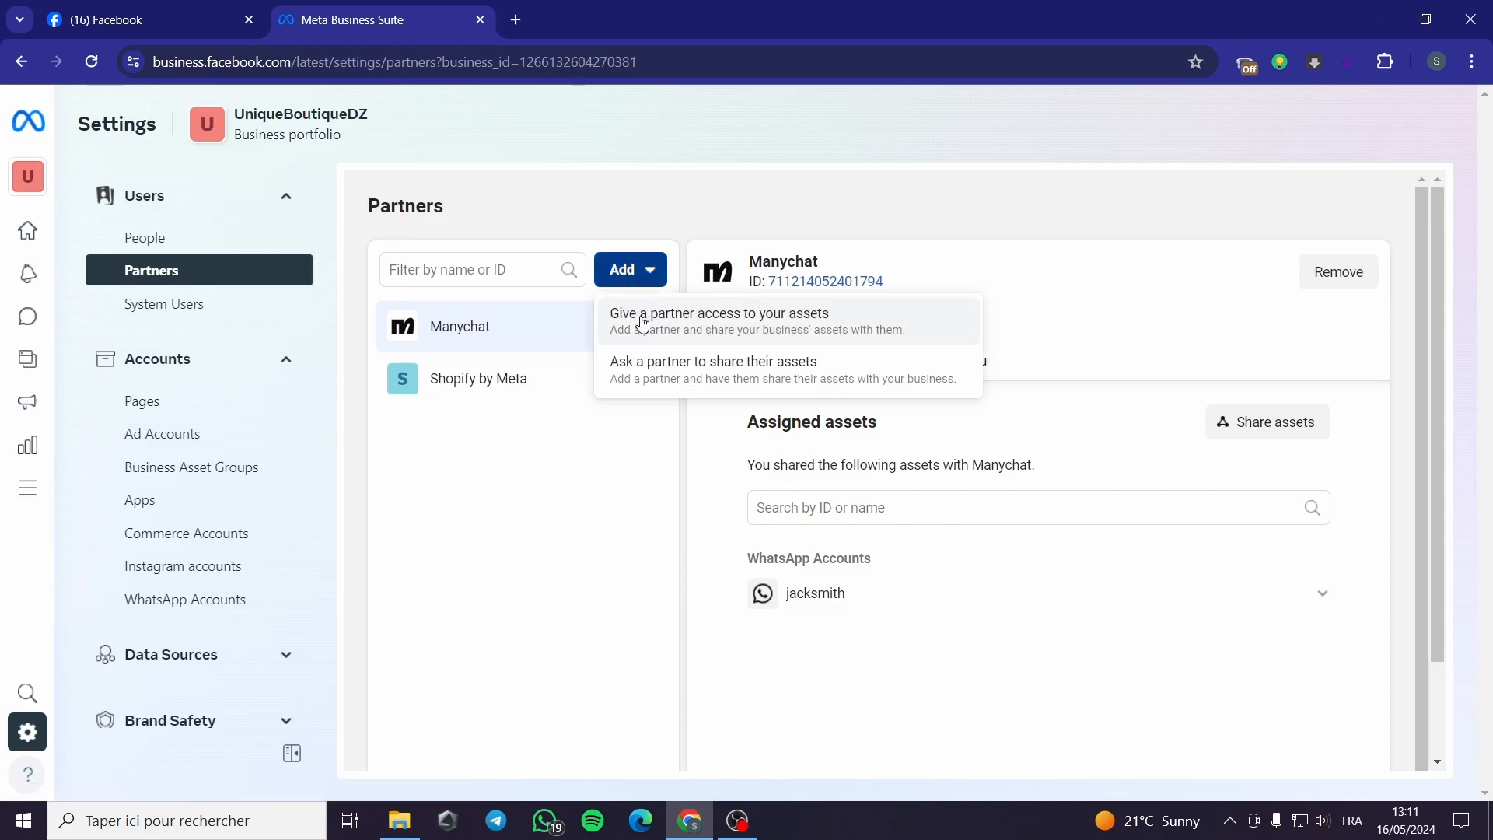
pyautogui.click(803, 333)
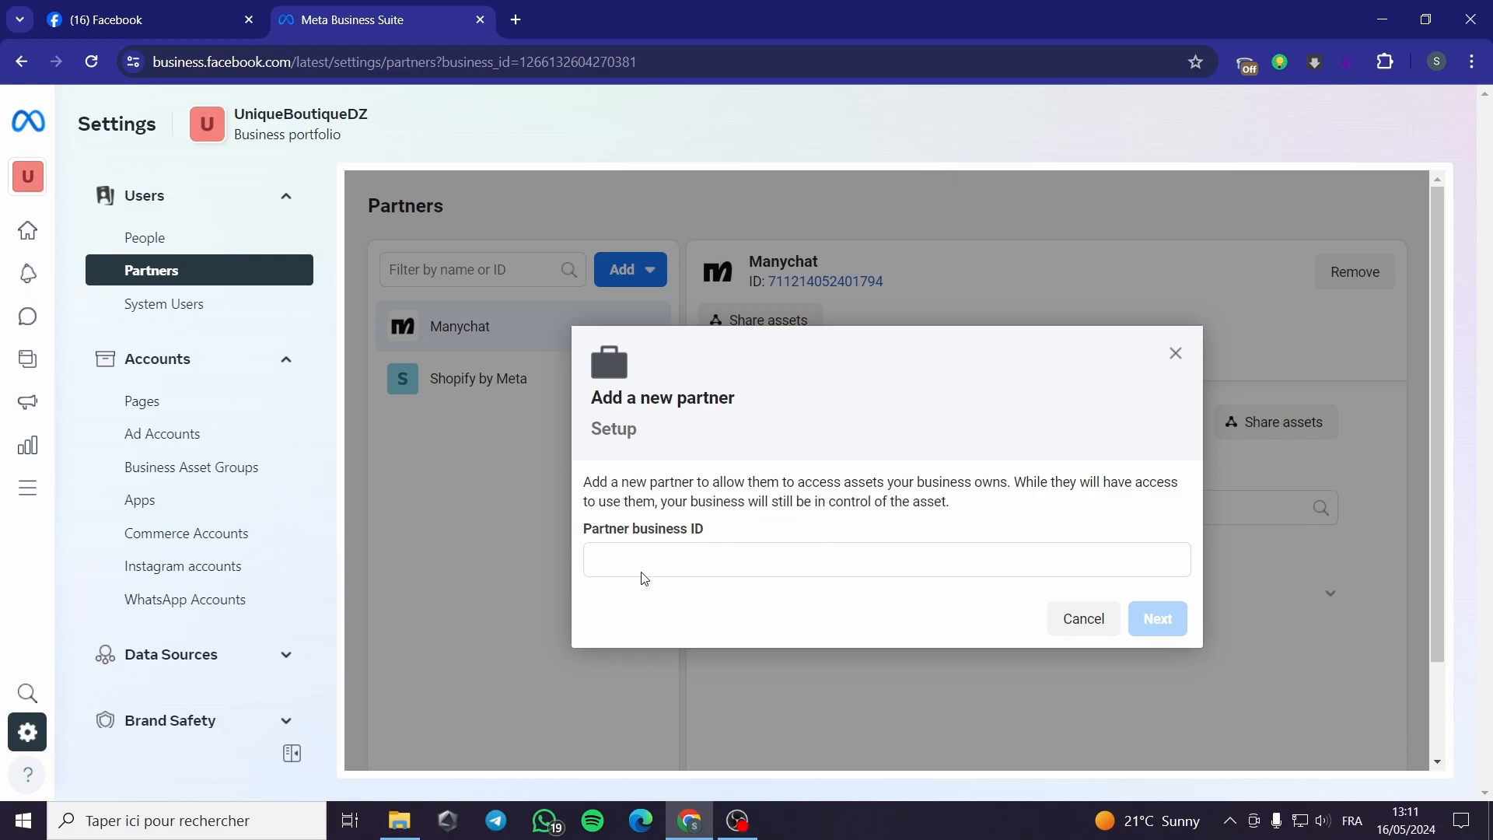
pyautogui.click(696, 568)
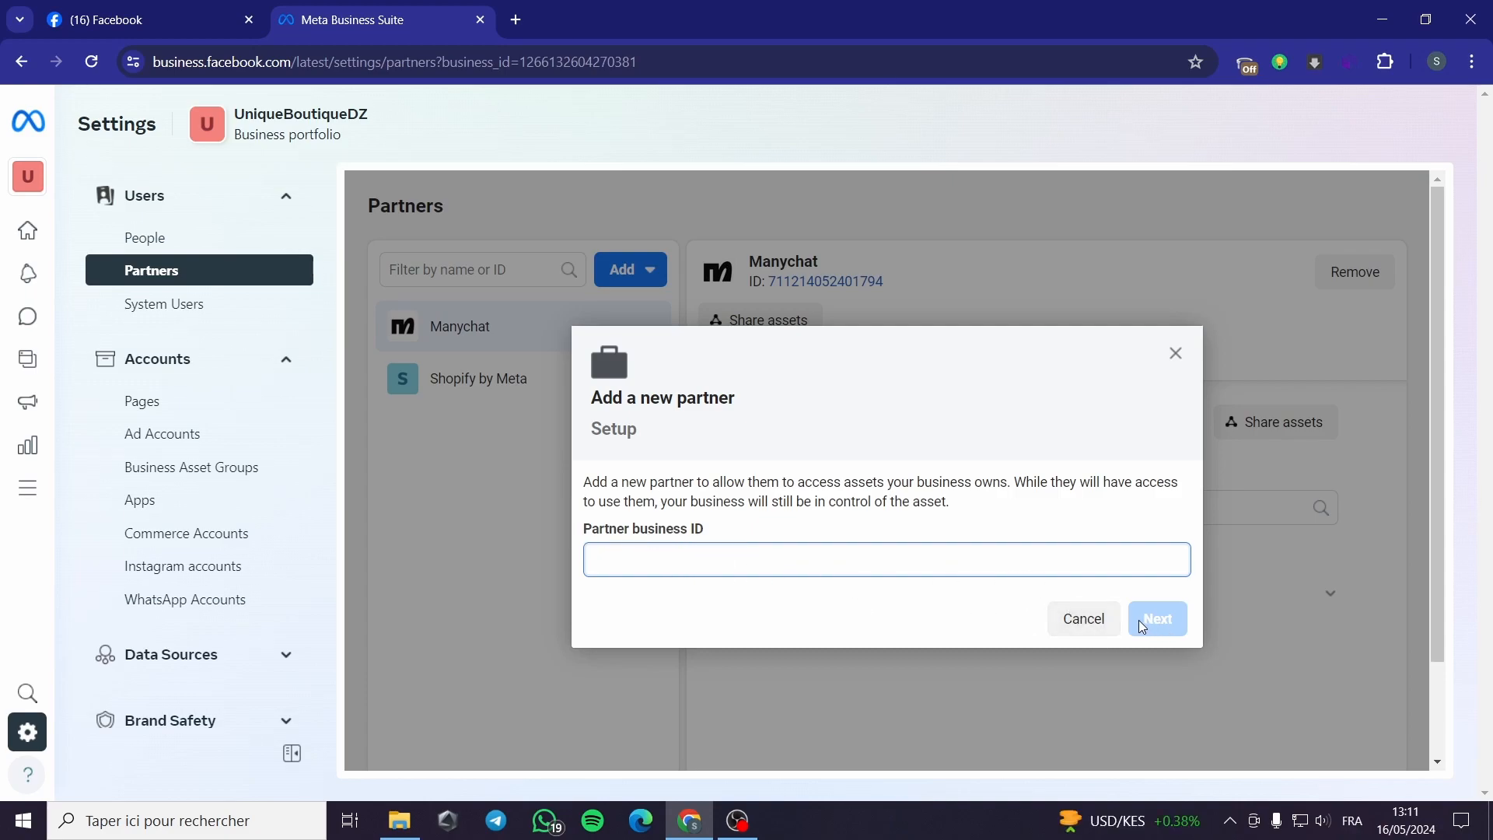
pyautogui.click(1084, 619)
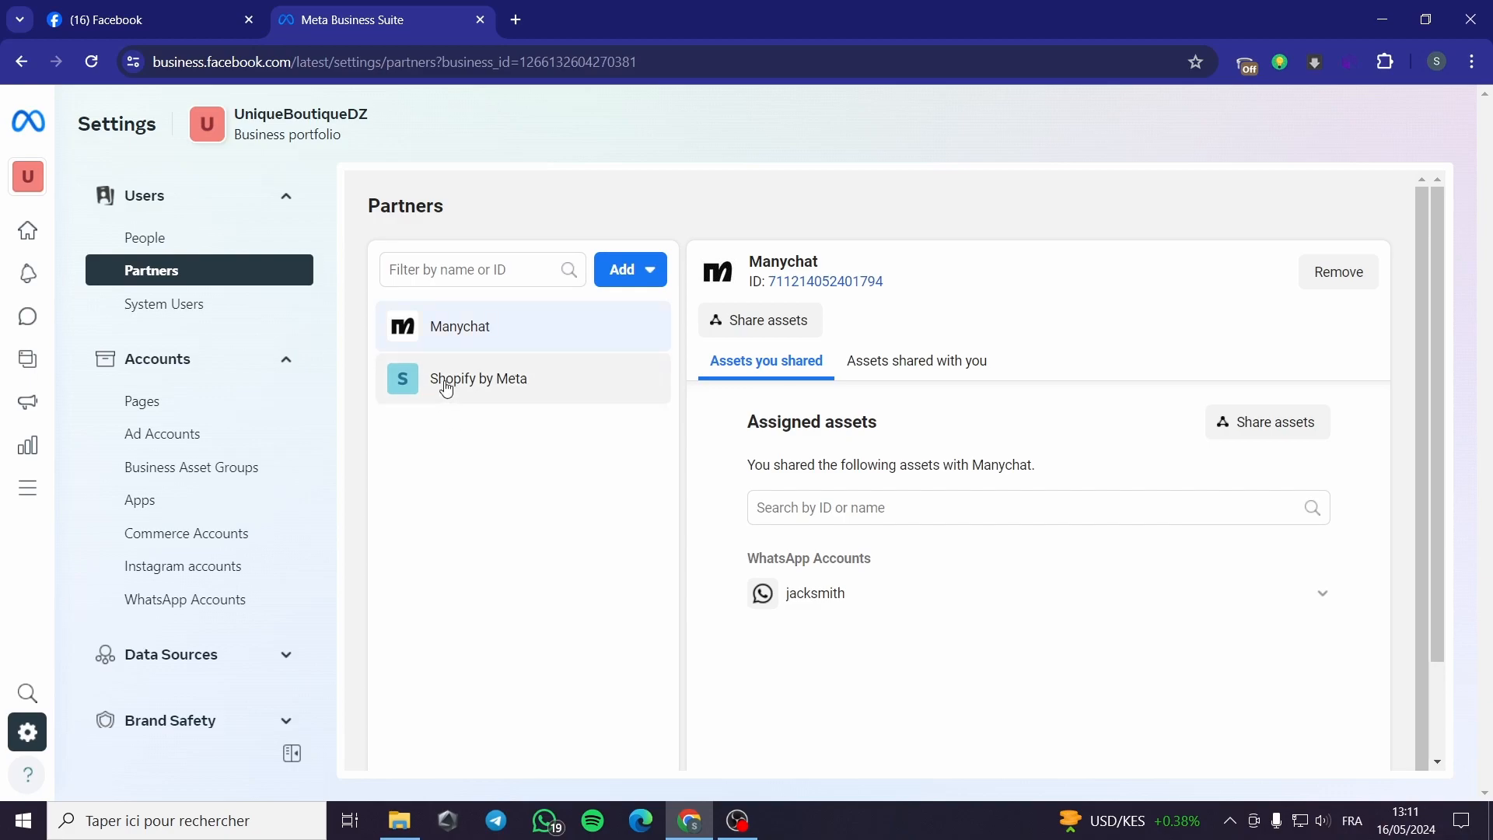
pyautogui.click(517, 389)
pyautogui.click(518, 336)
pyautogui.click(511, 384)
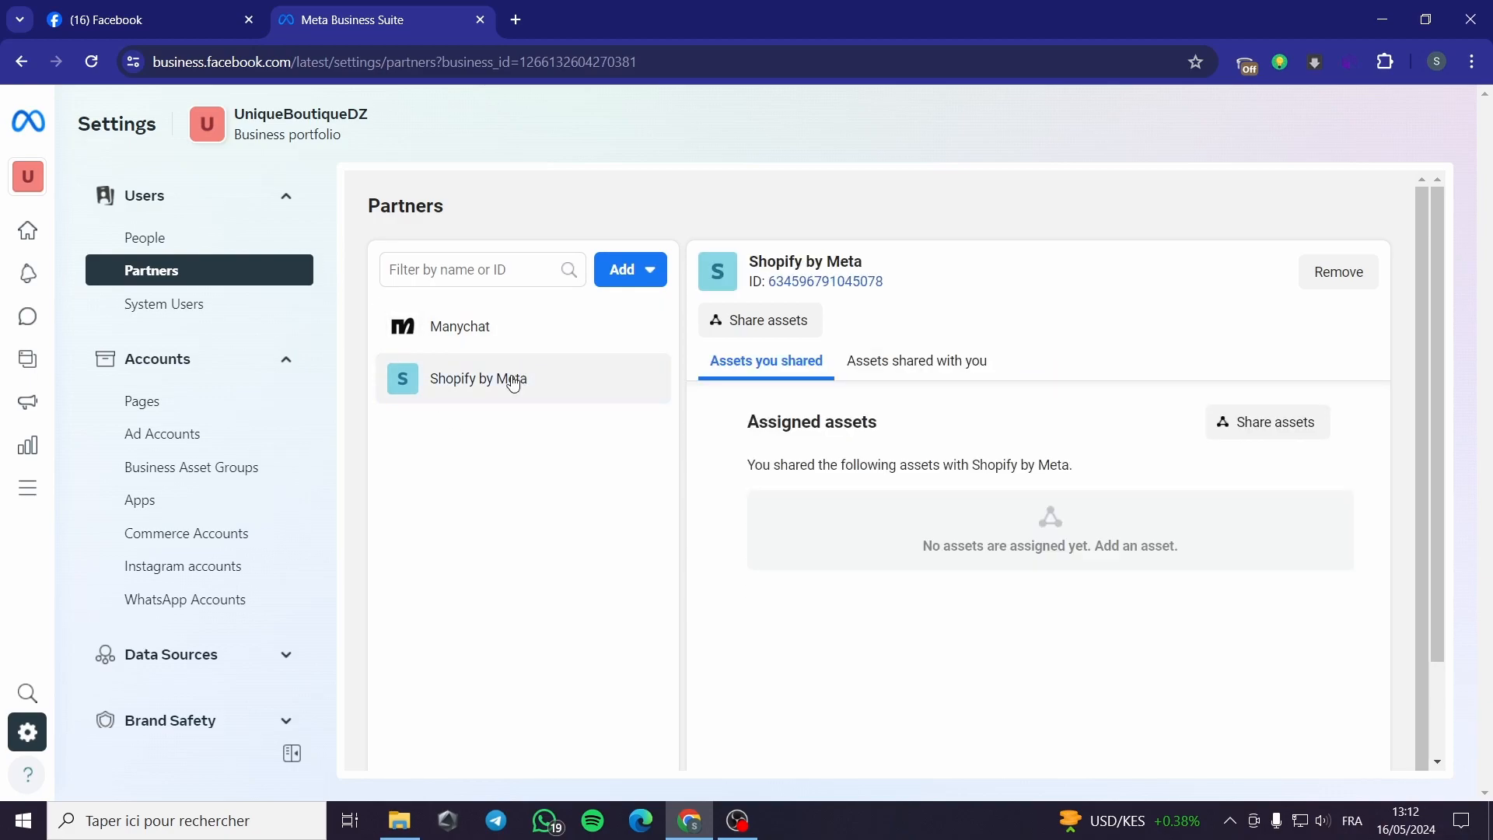
pyautogui.click(543, 343)
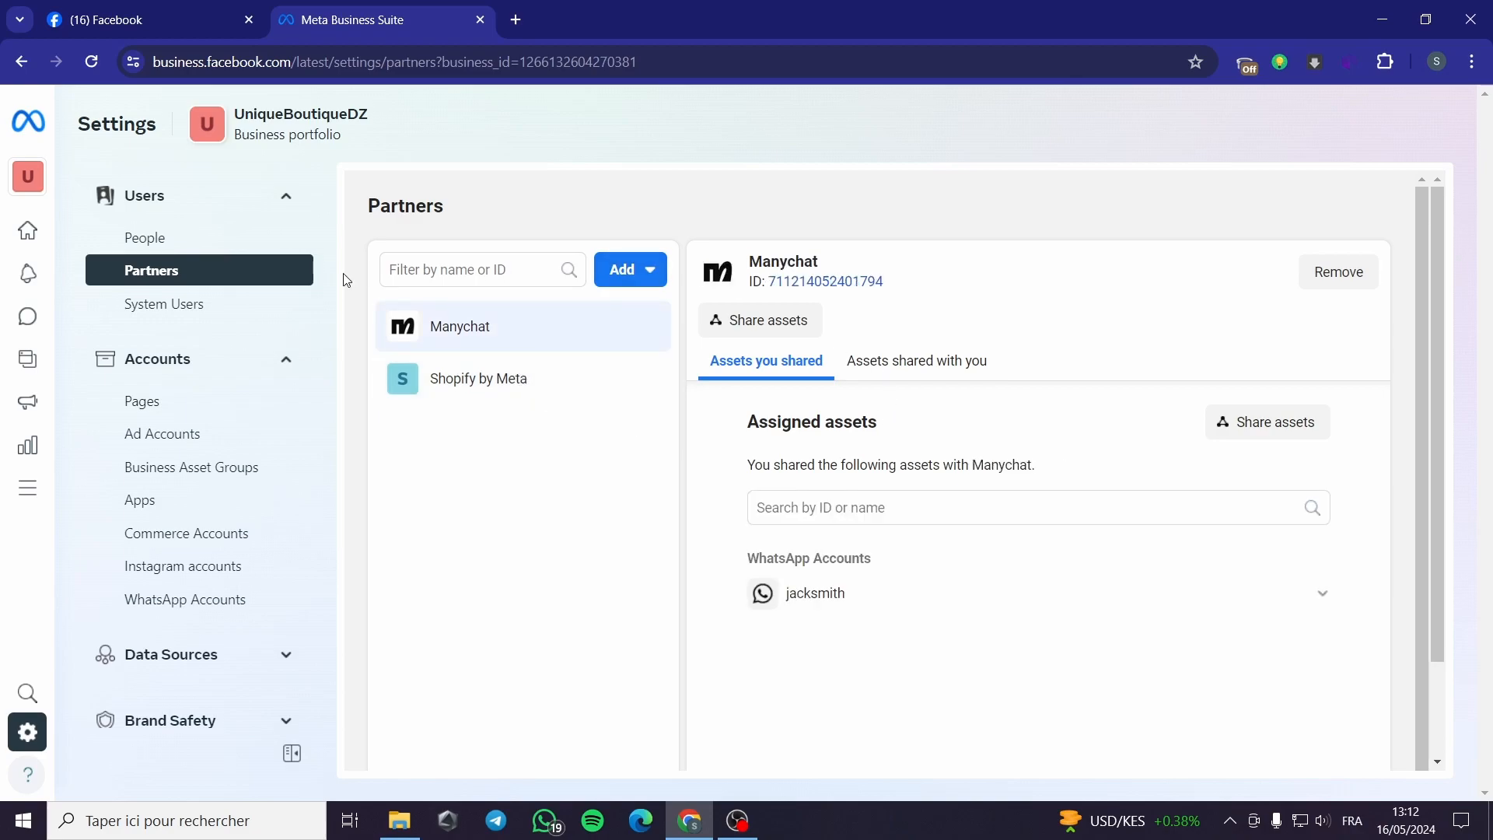
pyautogui.click(189, 404)
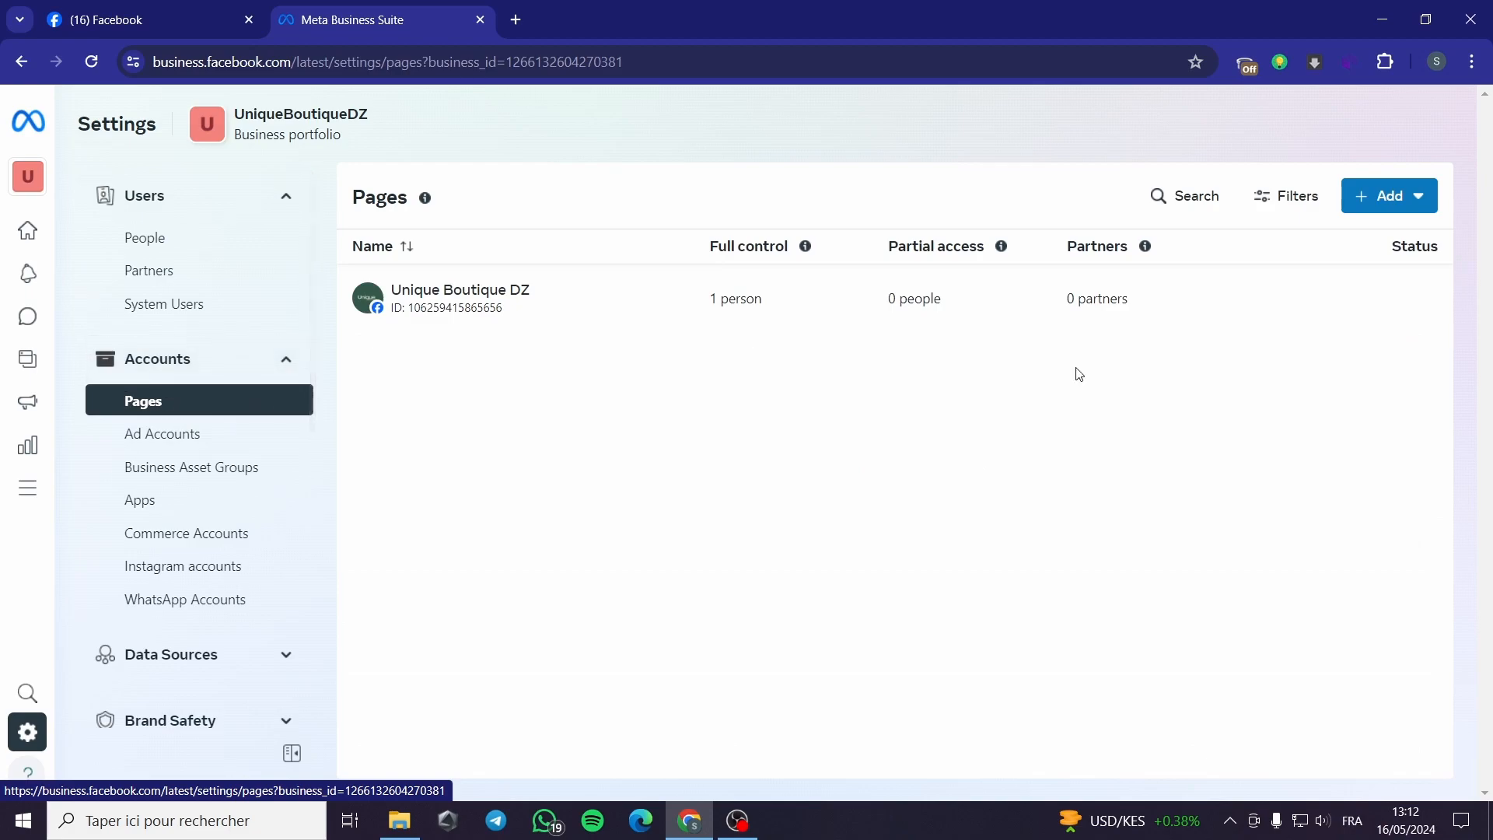
# Step: Start creating a new Facebook Page, cancel it, and open Ad accounts
pyautogui.click(1390, 196)
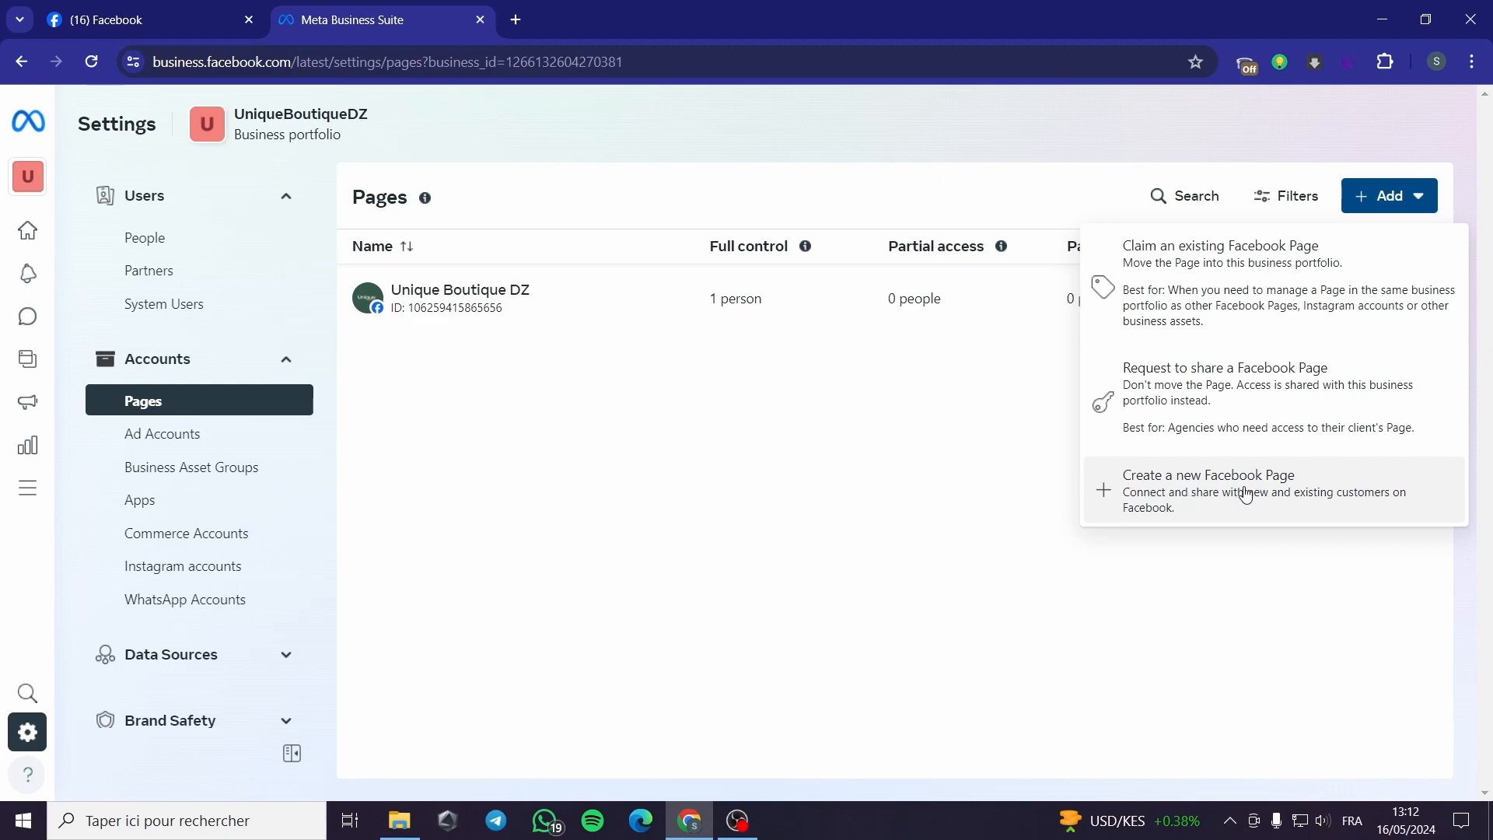
pyautogui.click(1103, 499)
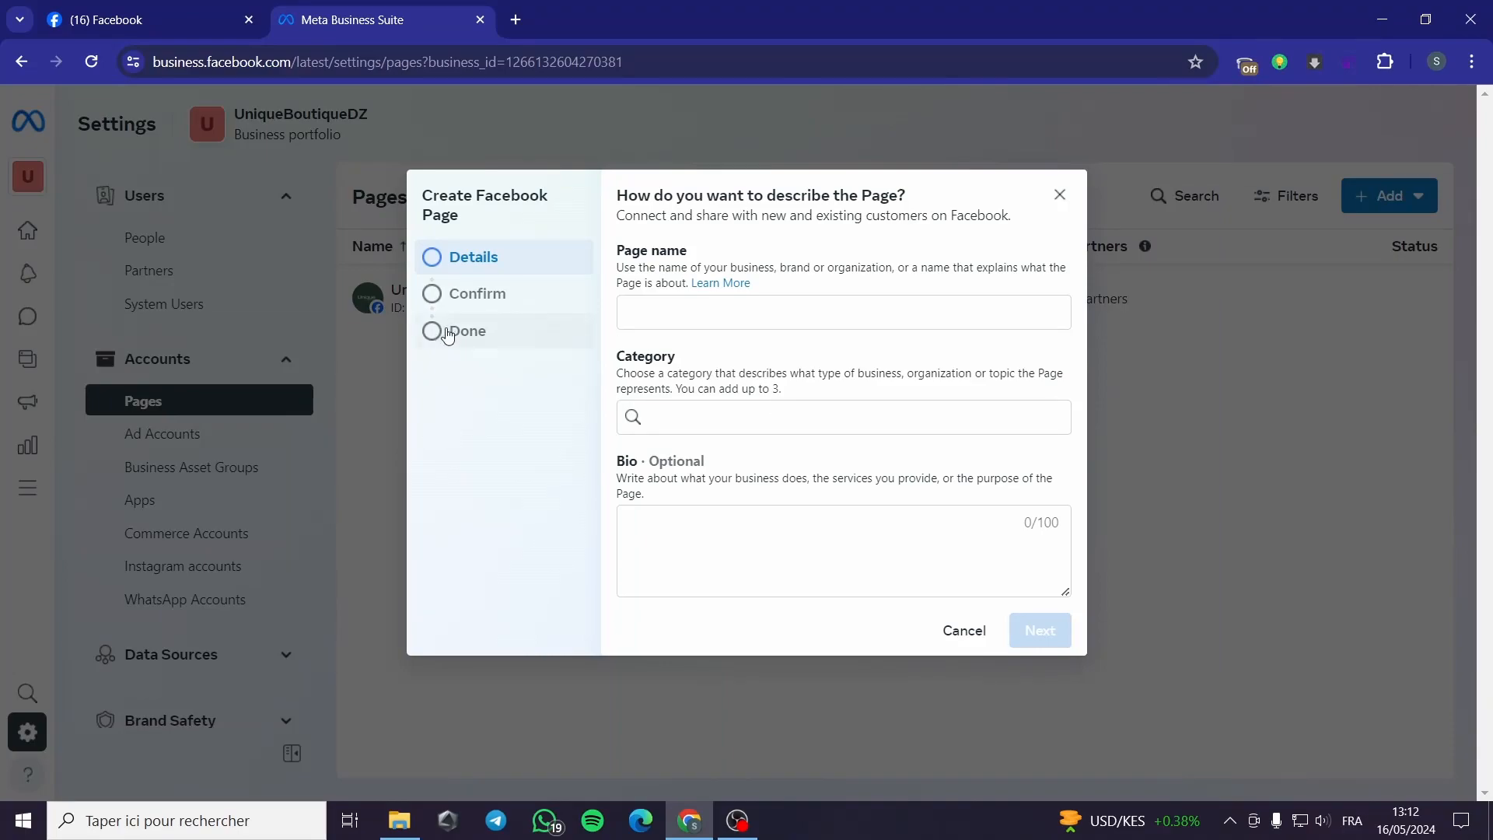
pyautogui.click(964, 631)
pyautogui.click(165, 434)
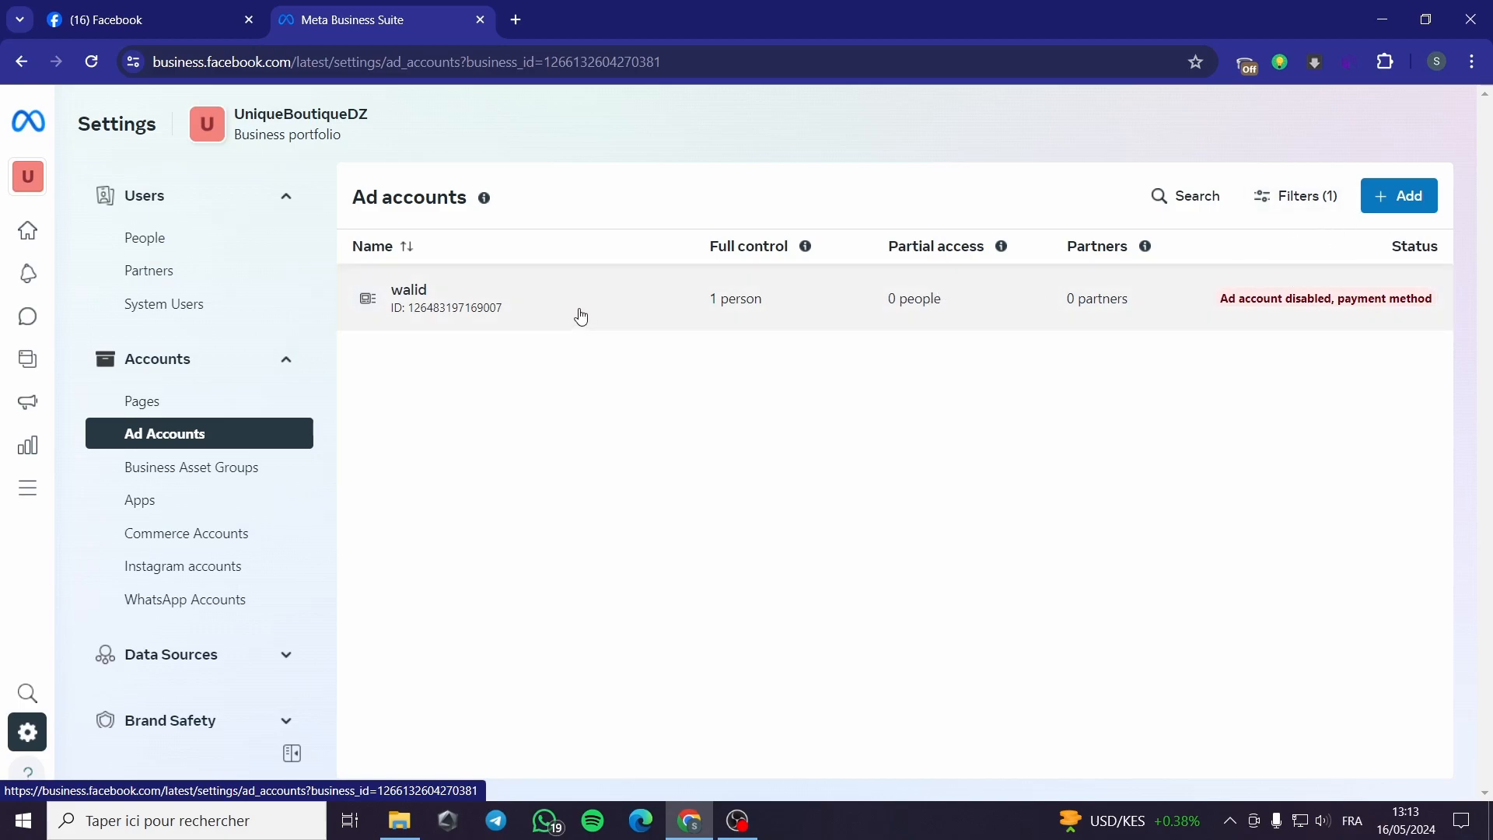
pyautogui.click(1394, 207)
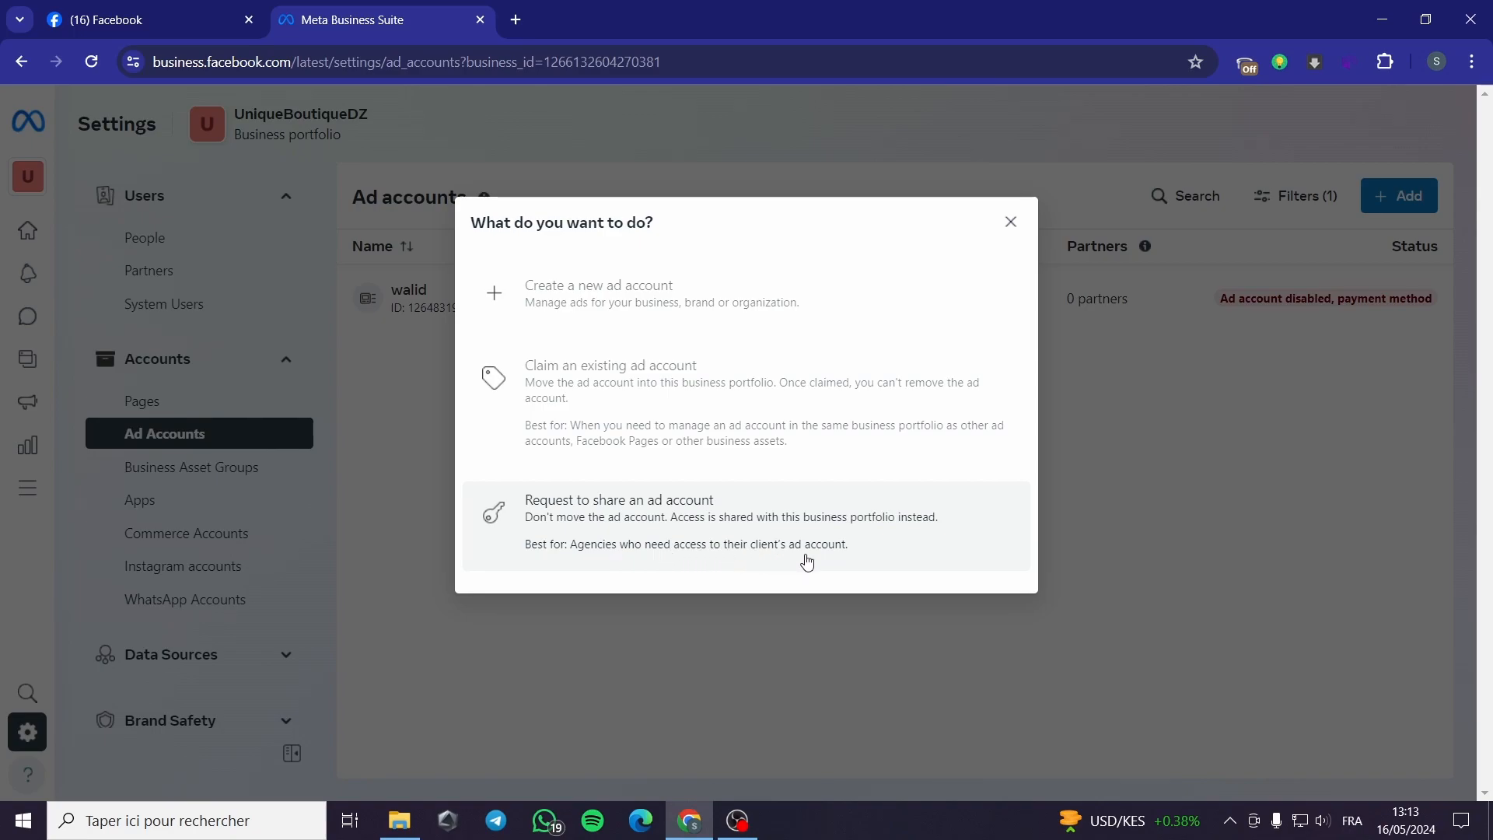
pyautogui.click(1012, 223)
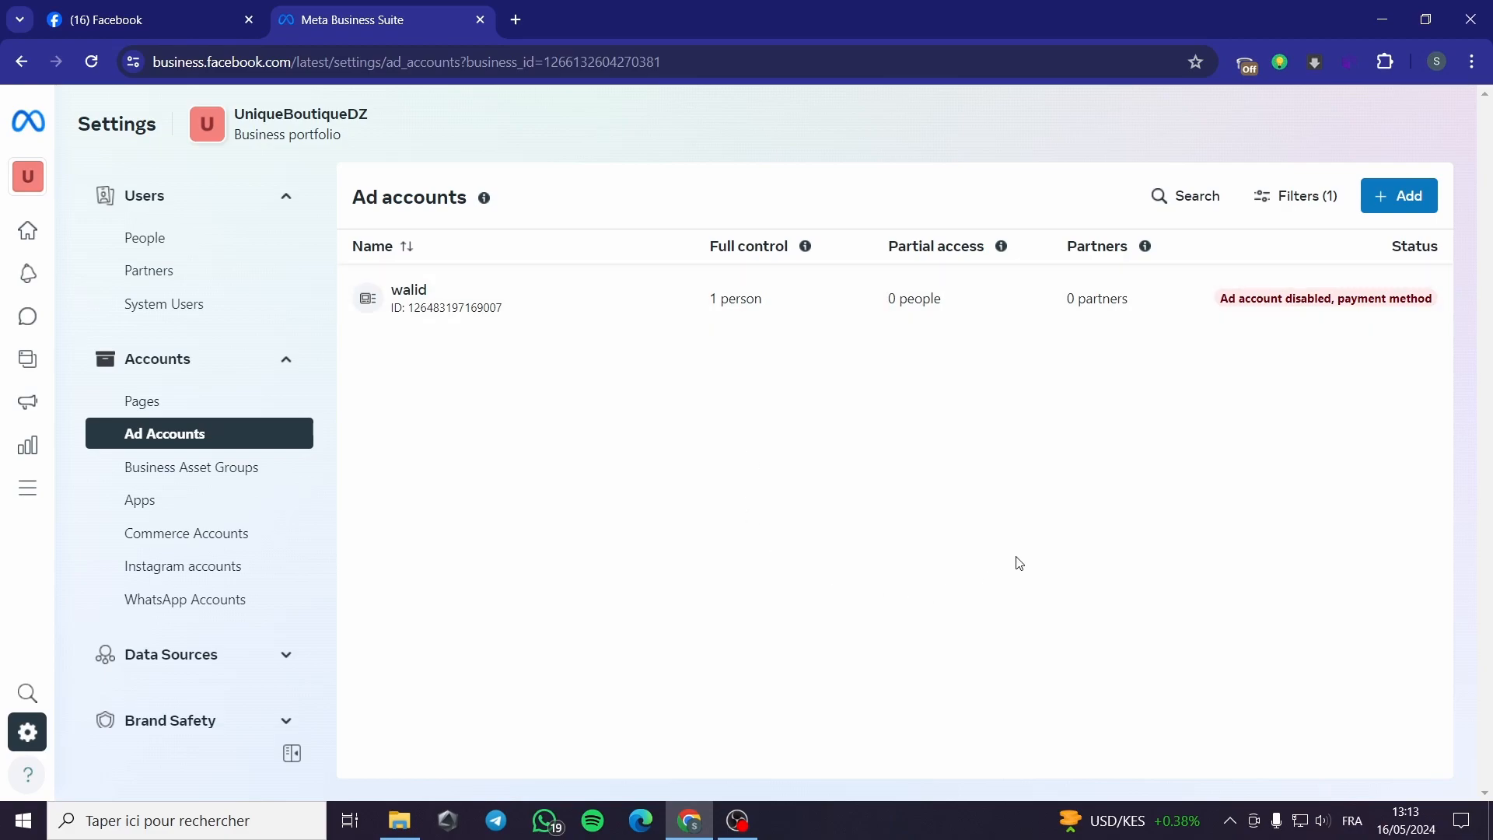
pyautogui.click(1416, 197)
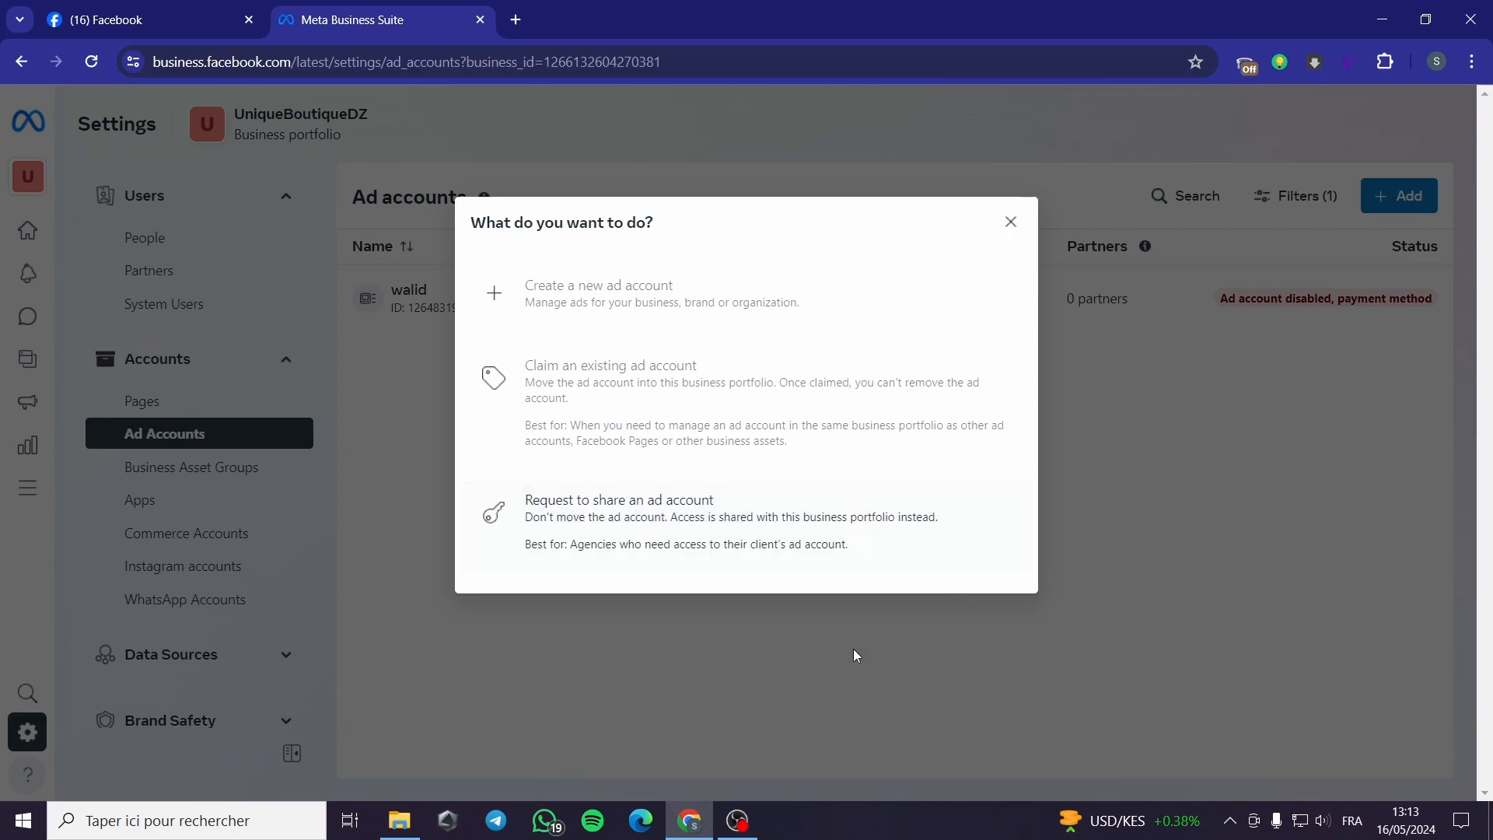
pyautogui.click(1013, 223)
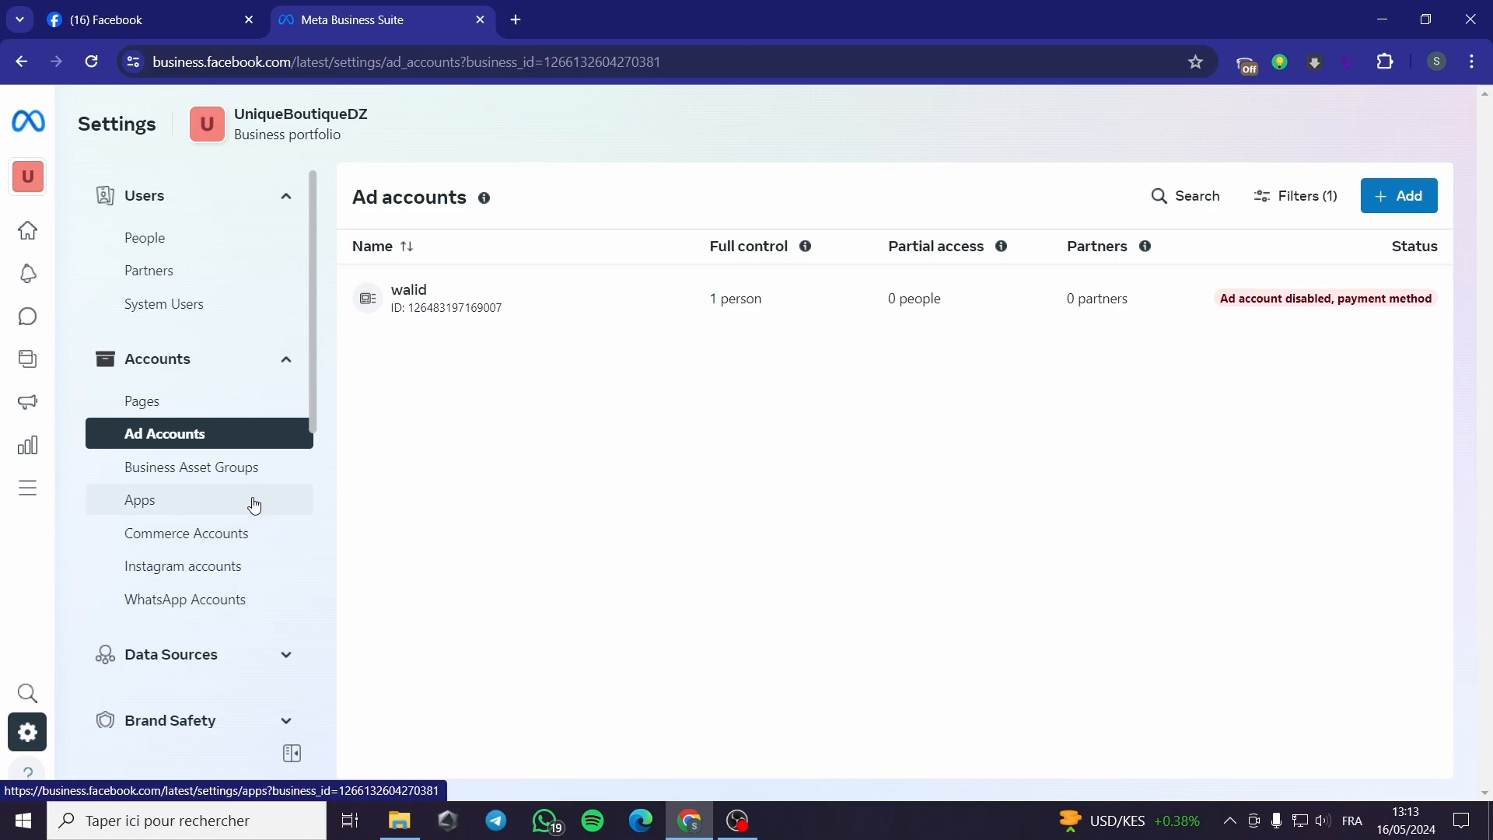
# Step: Open Instagram accounts, cancel the claim dialog, then open WhatsApp accounts
pyautogui.click(196, 578)
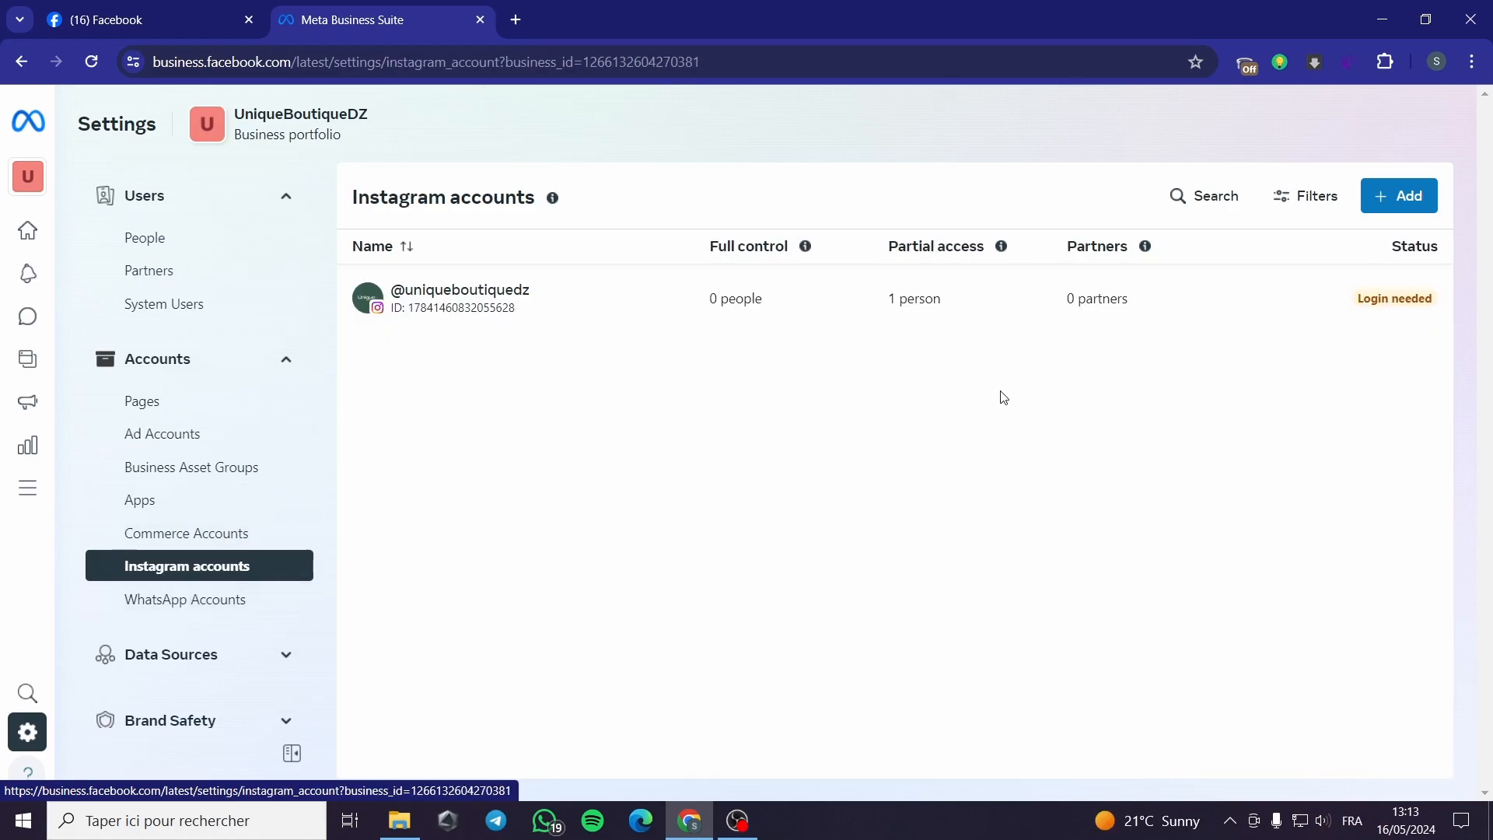
pyautogui.click(1384, 204)
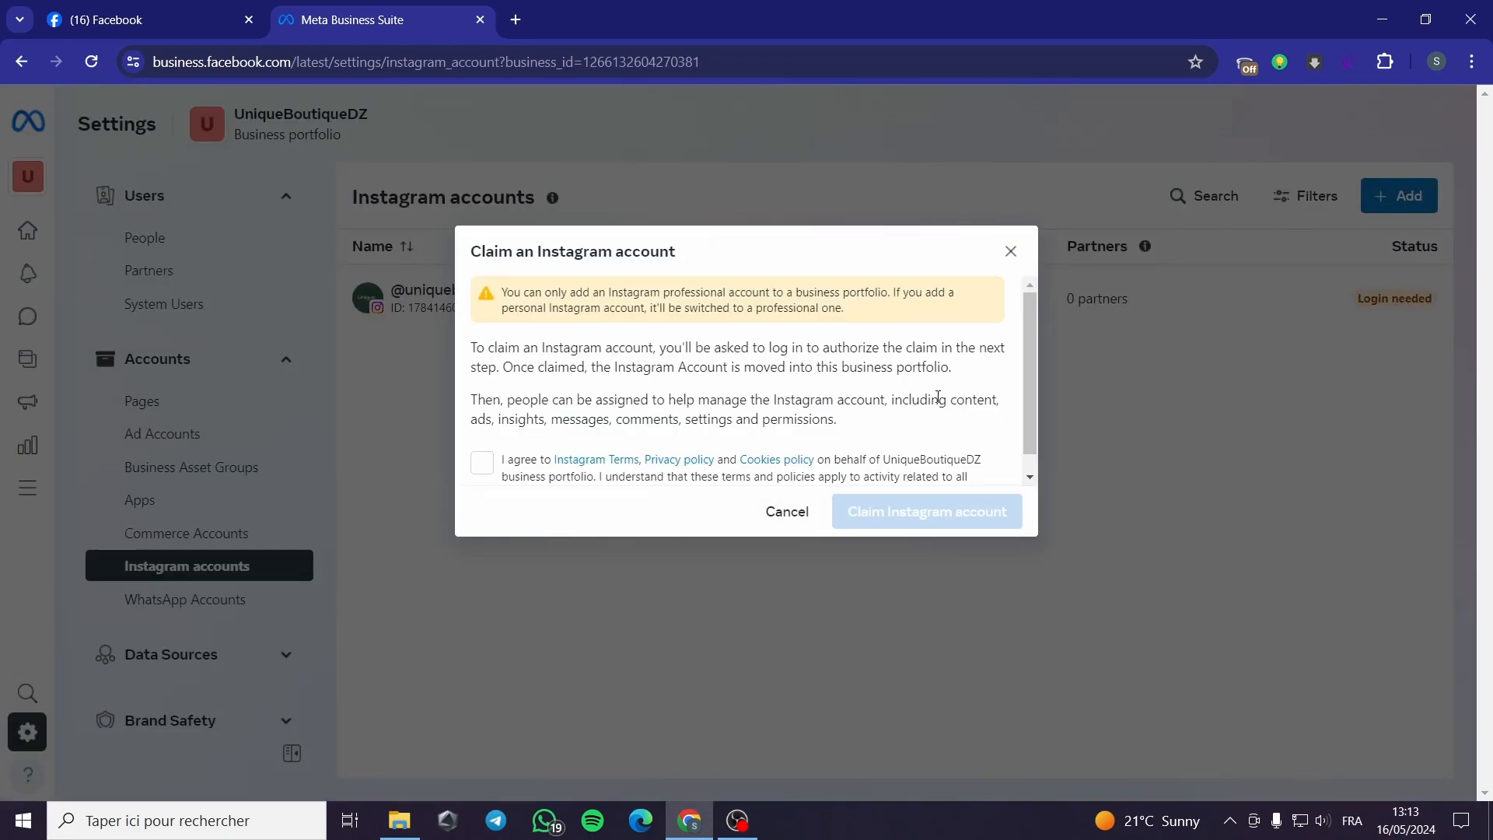
pyautogui.click(496, 467)
pyautogui.click(784, 513)
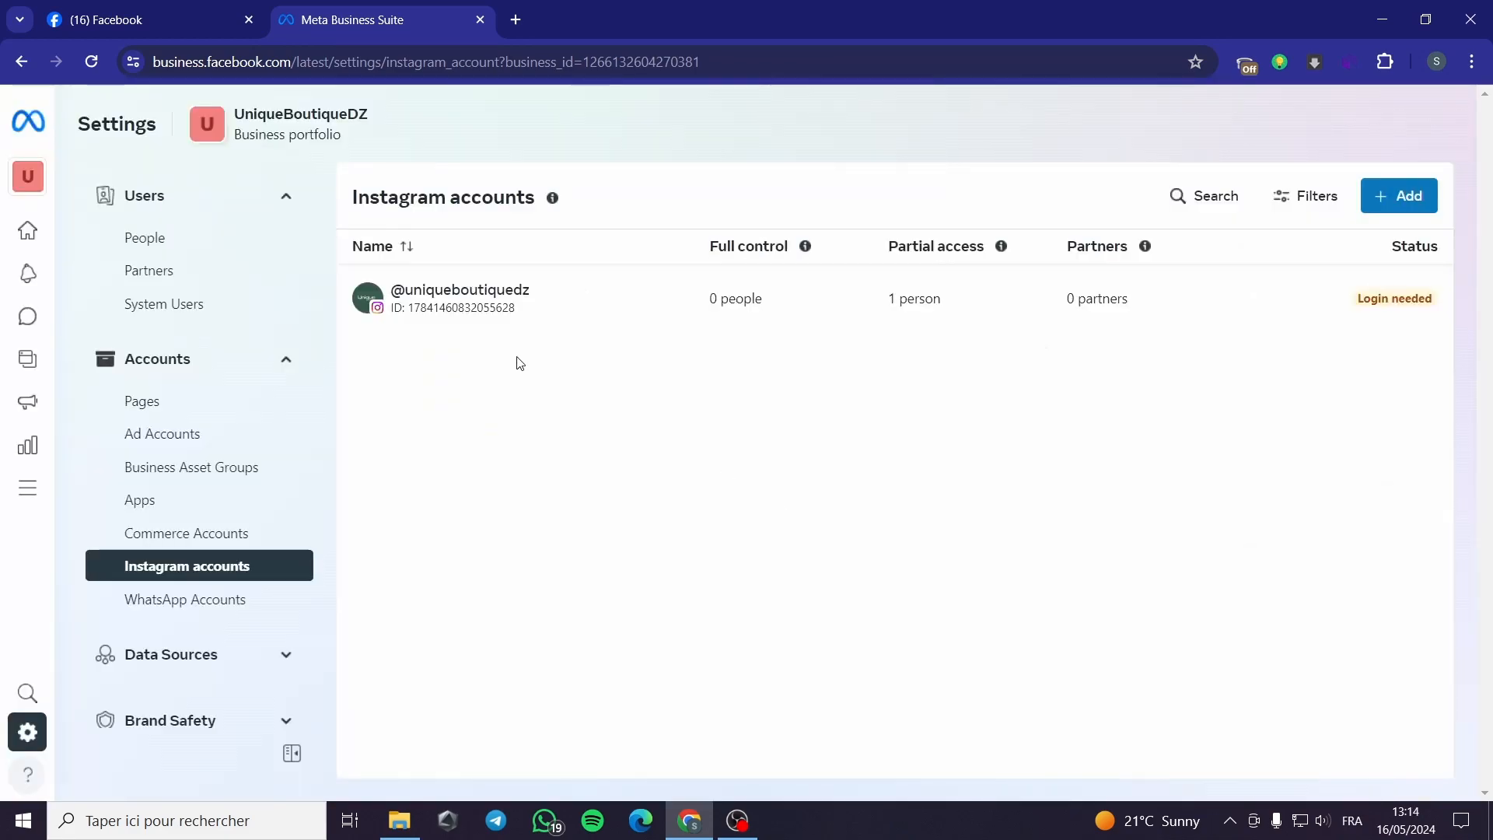
pyautogui.click(187, 602)
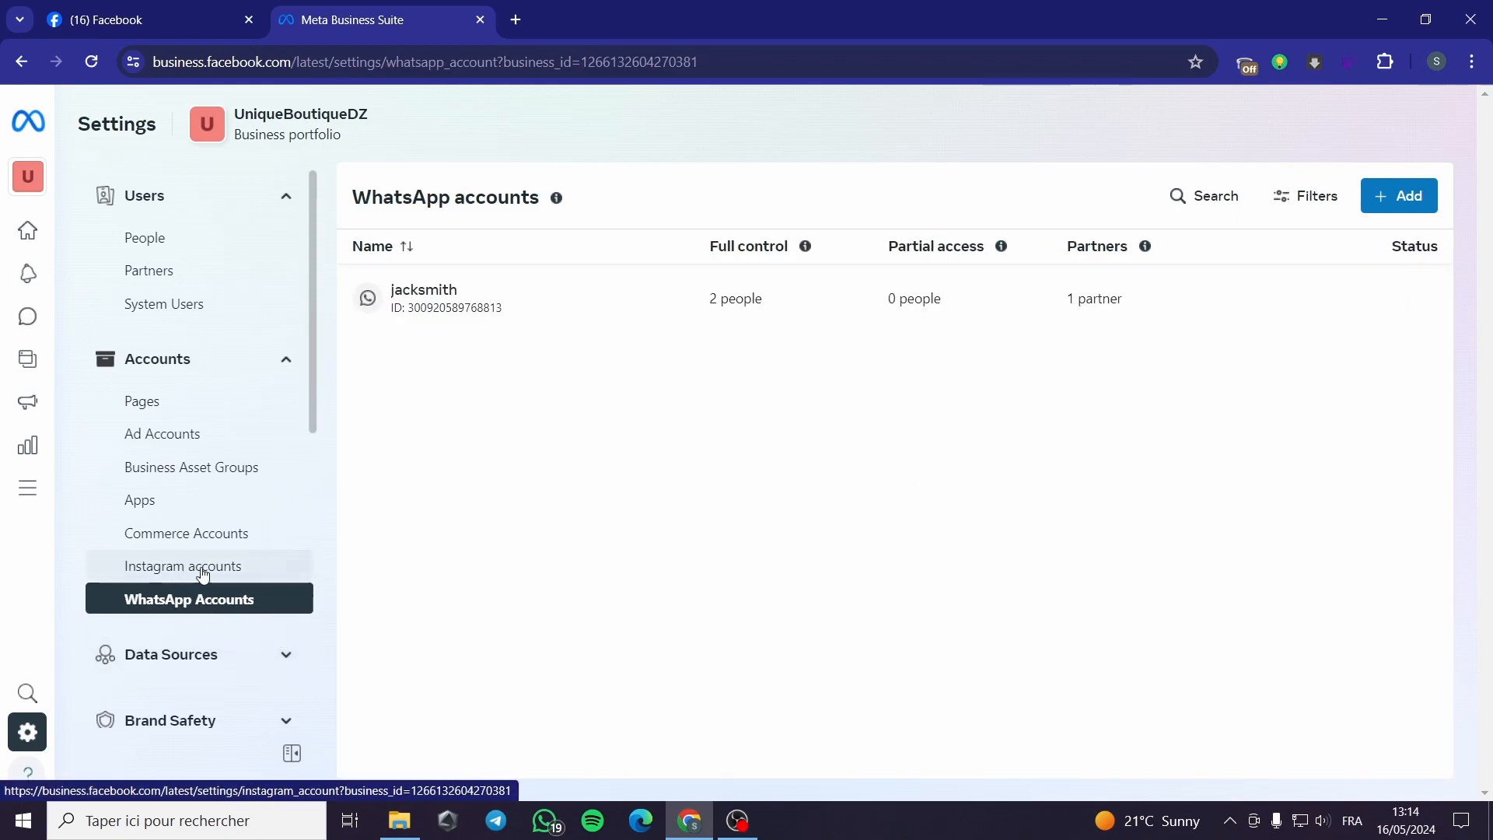
pyautogui.moveTo(310, 246); pyautogui.dragTo(330, 432)
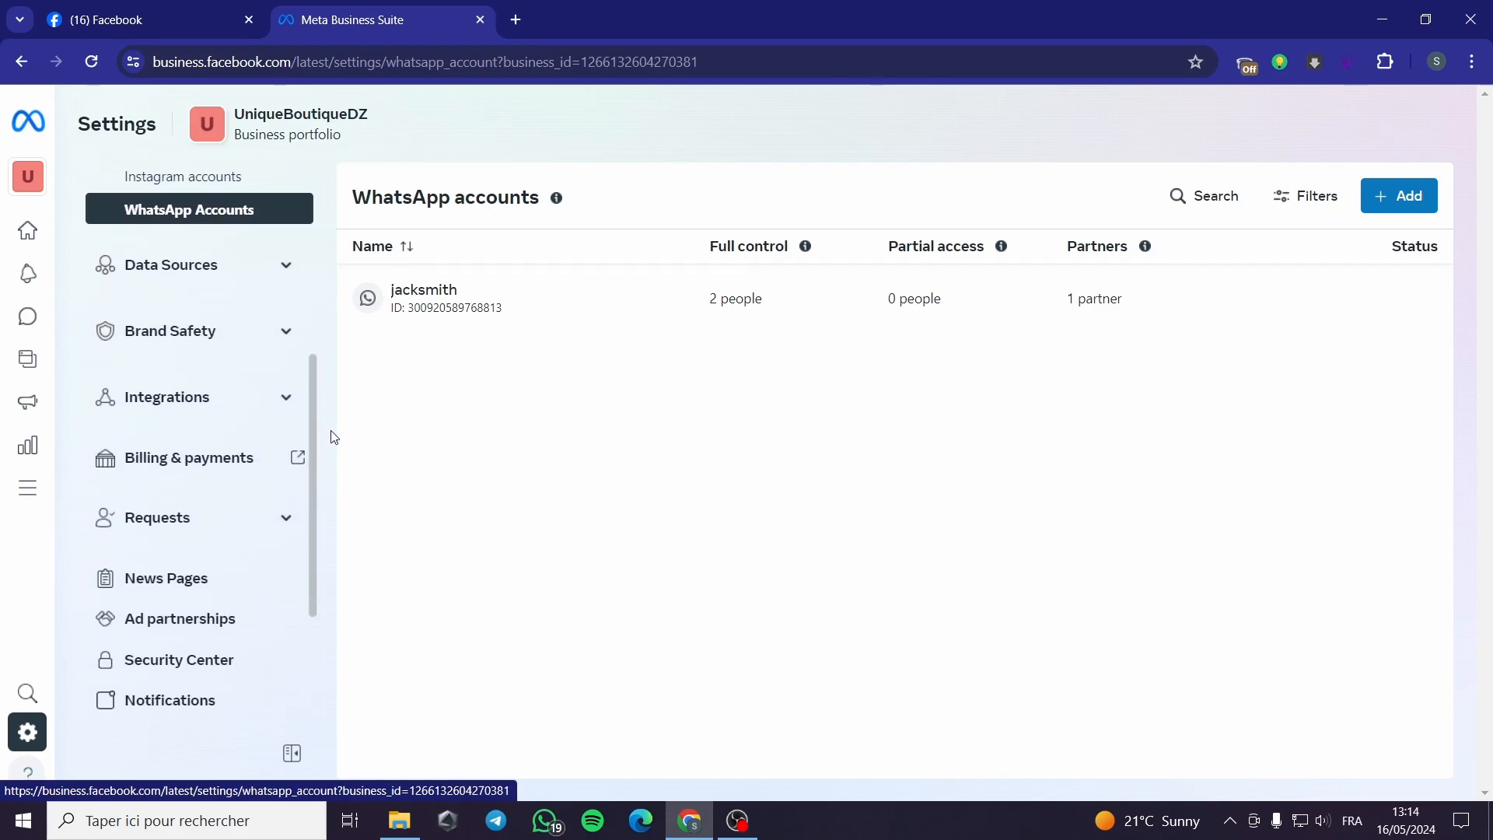
# Step: Expand Integrations and Data Sources, open Pixels, and go to the Datasets list
pyautogui.click(285, 398)
pyautogui.scroll(3, 284, 401)
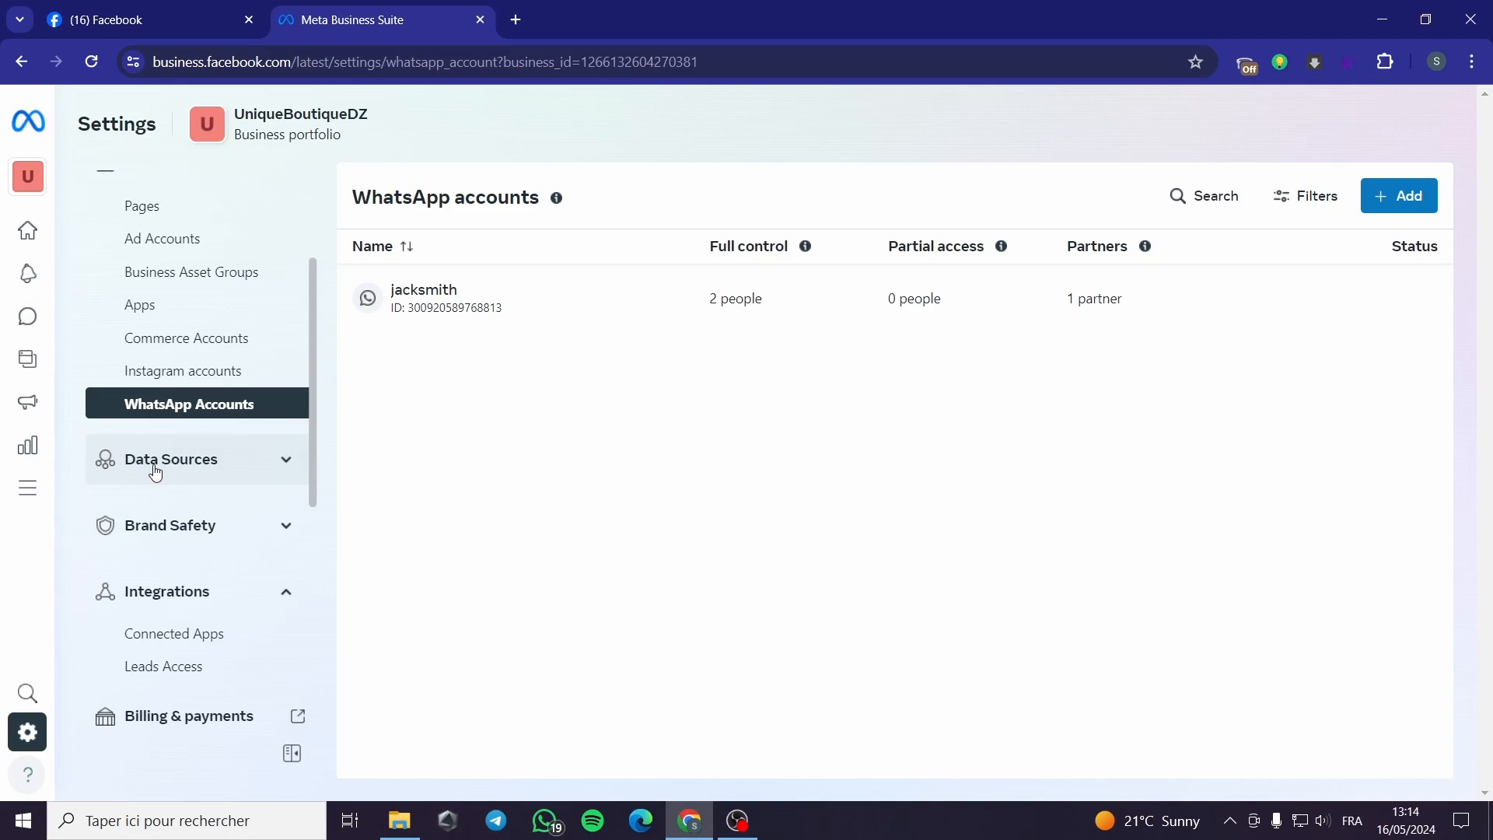
pyautogui.click(287, 460)
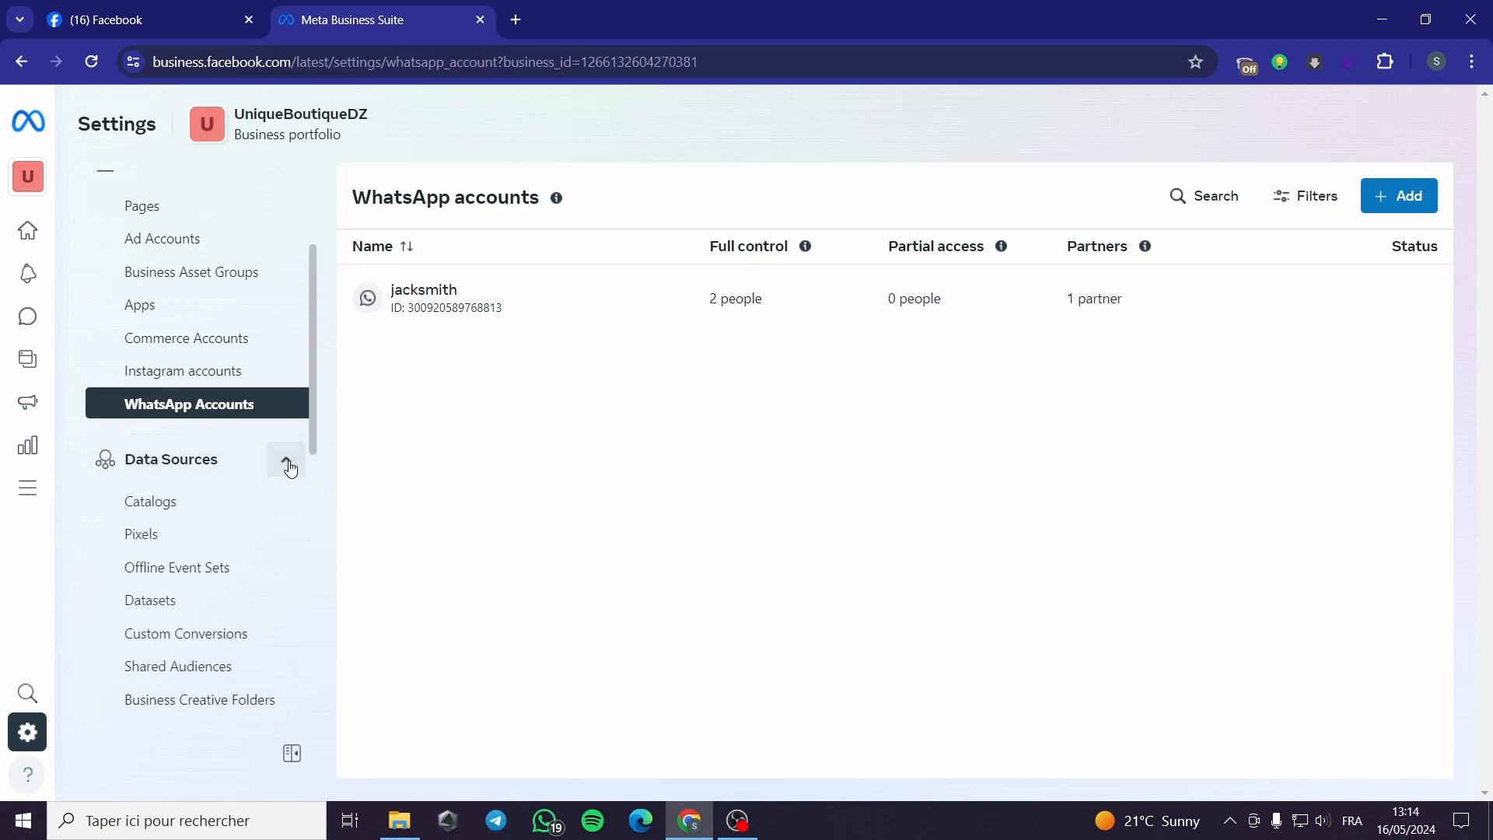
pyautogui.click(155, 541)
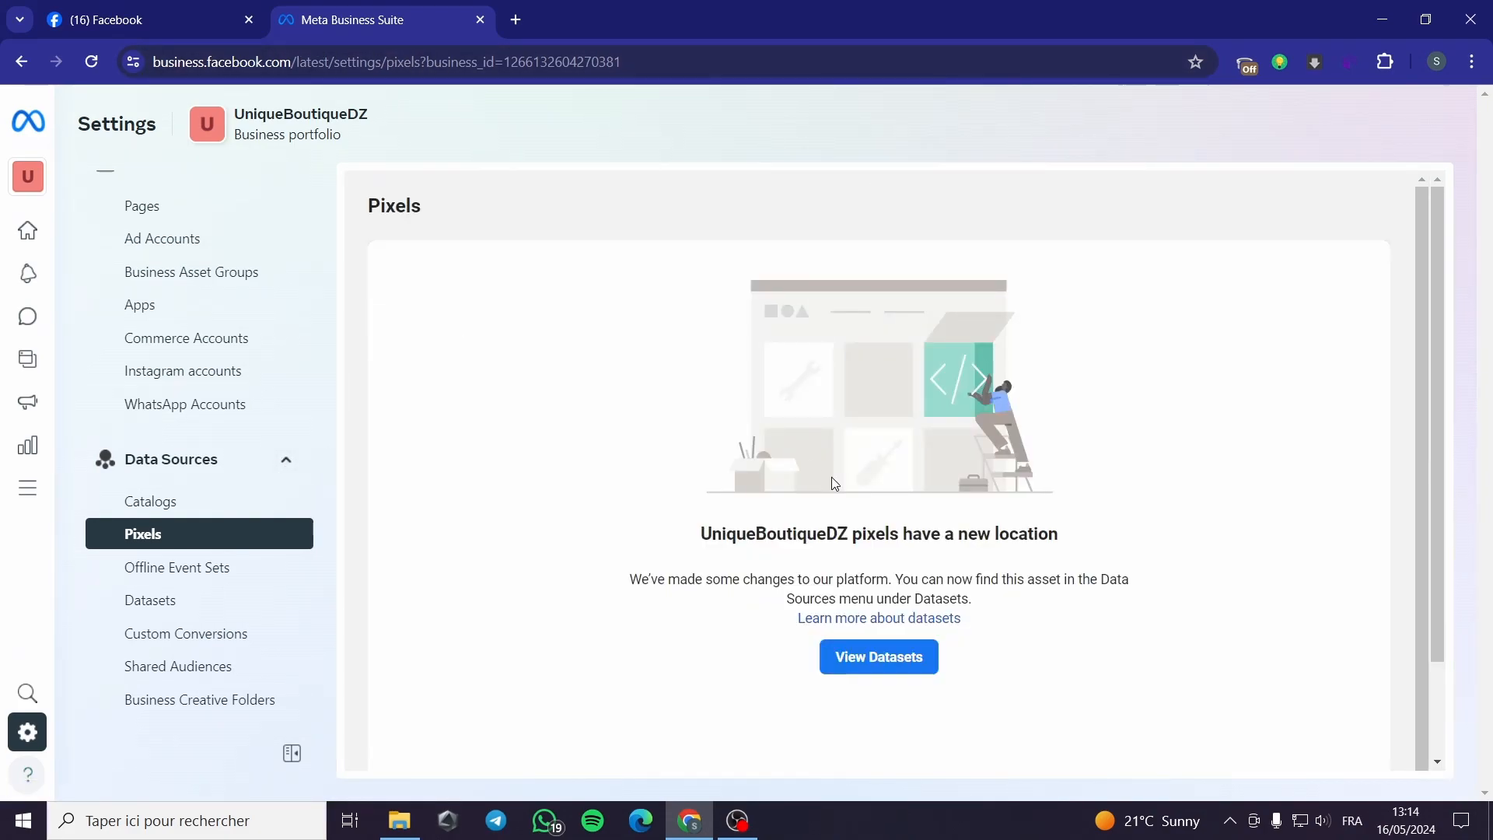
pyautogui.click(903, 660)
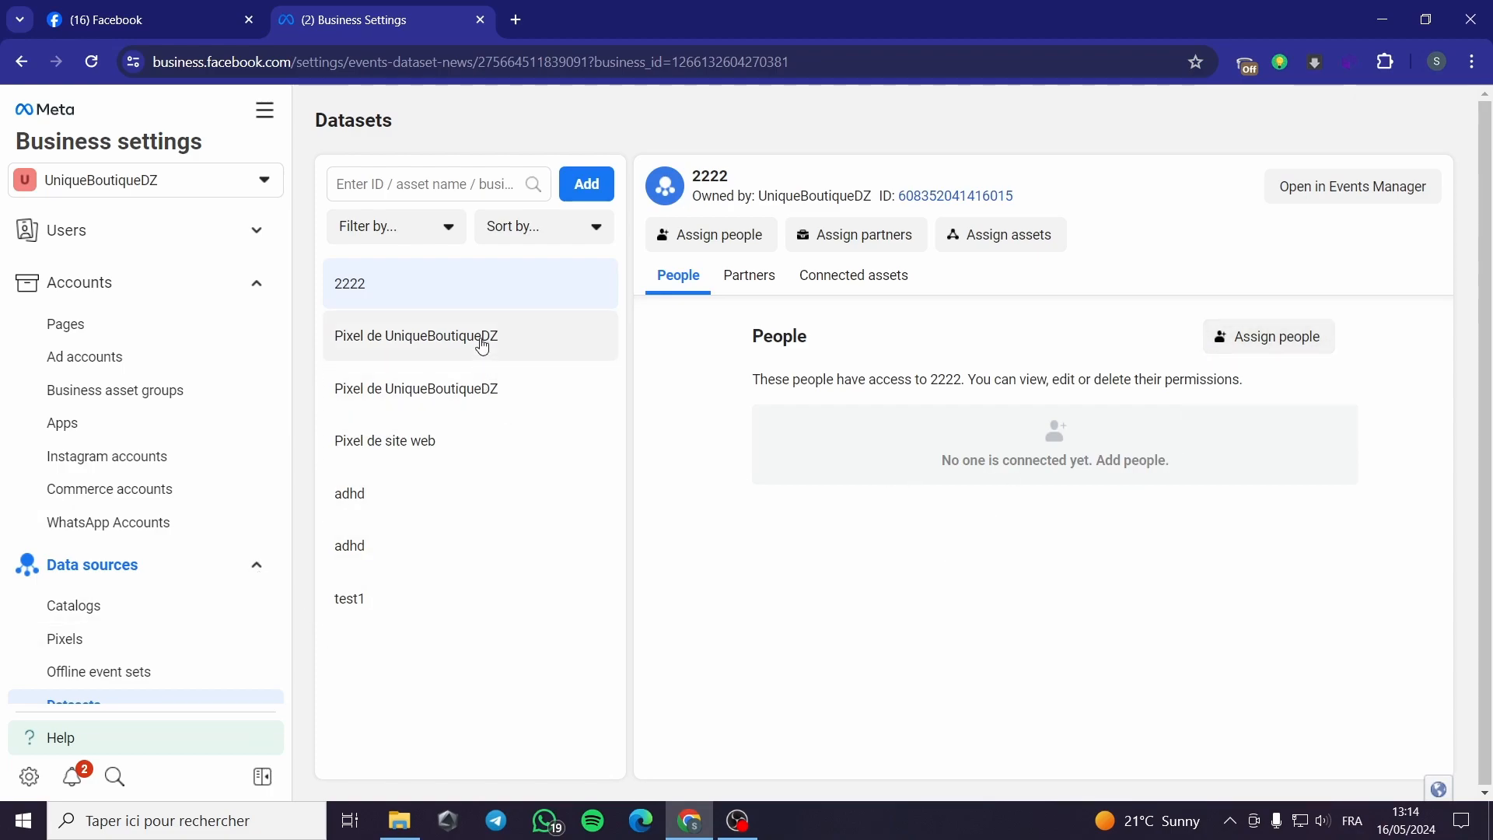
# Step: Inspect the first pixel dataset's partners and assets, then open the second in Events Manager
pyautogui.click(482, 346)
pyautogui.click(780, 280)
pyautogui.click(858, 278)
pyautogui.click(678, 277)
pyautogui.click(500, 390)
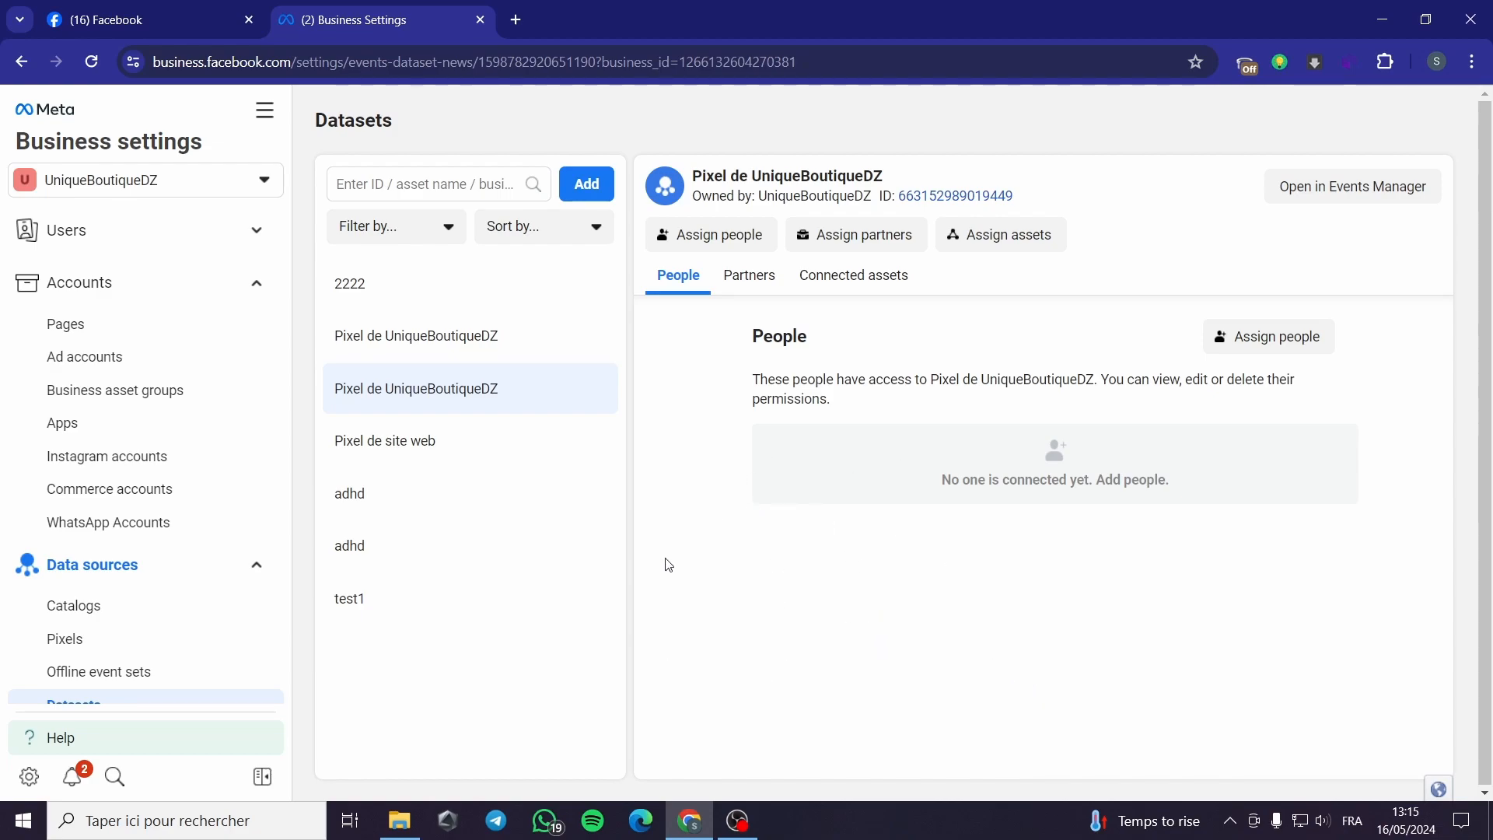
pyautogui.click(1330, 188)
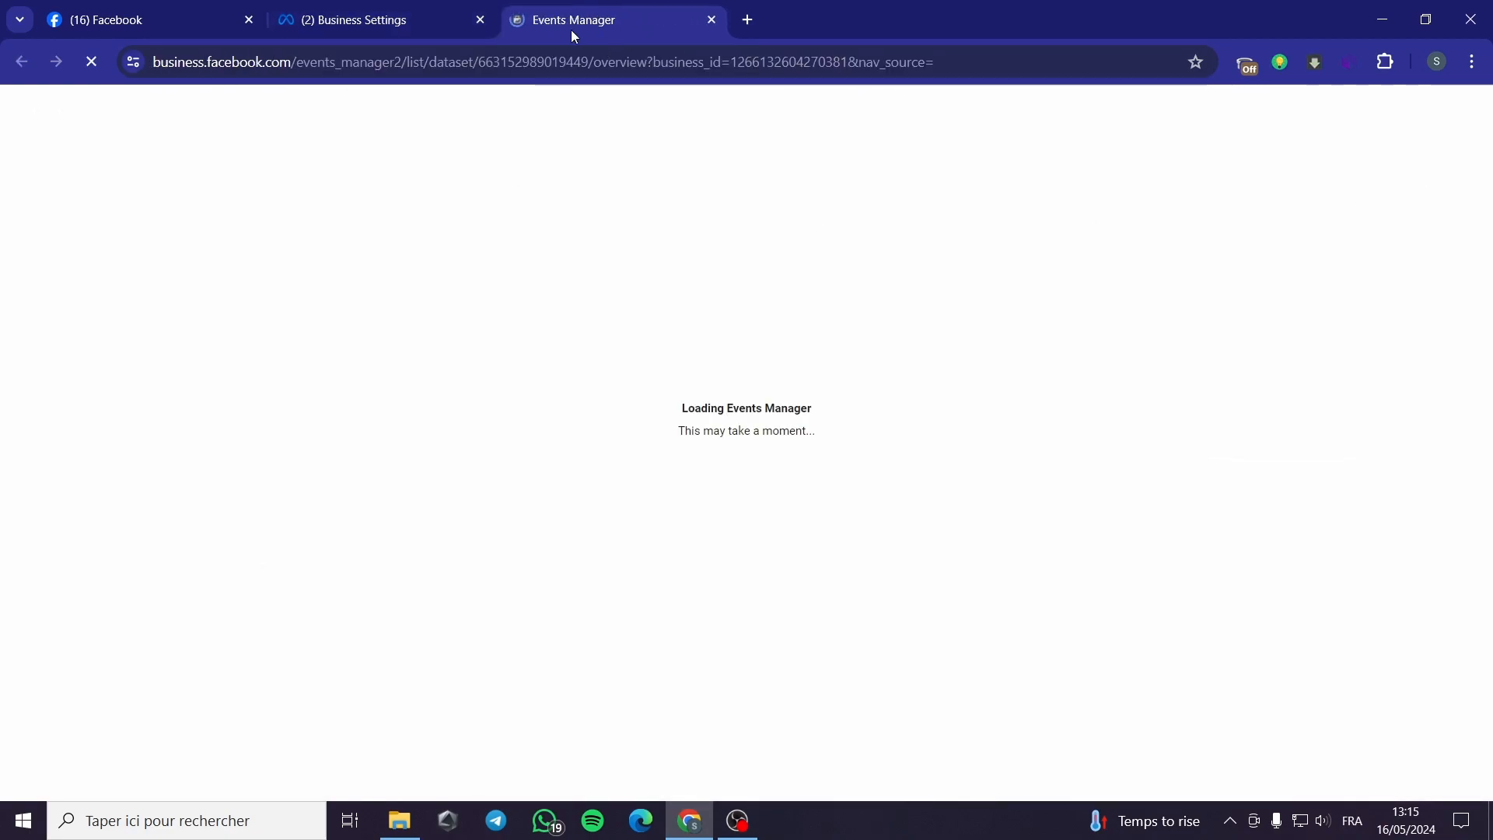
# Step: Go back to the Events Manager overview and scroll through the datasets list
pyautogui.click(470, 26)
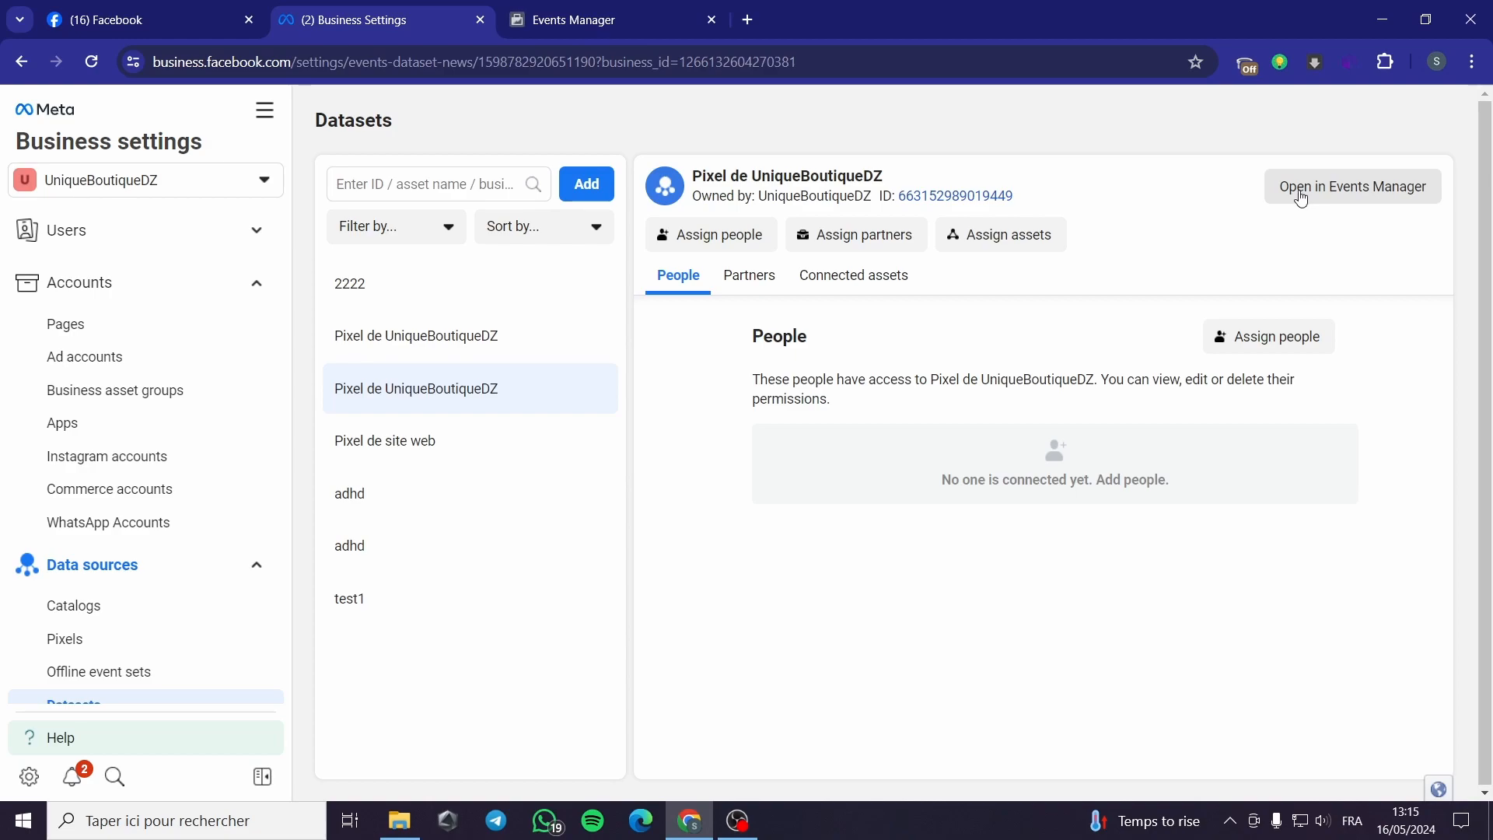
pyautogui.click(1251, 207)
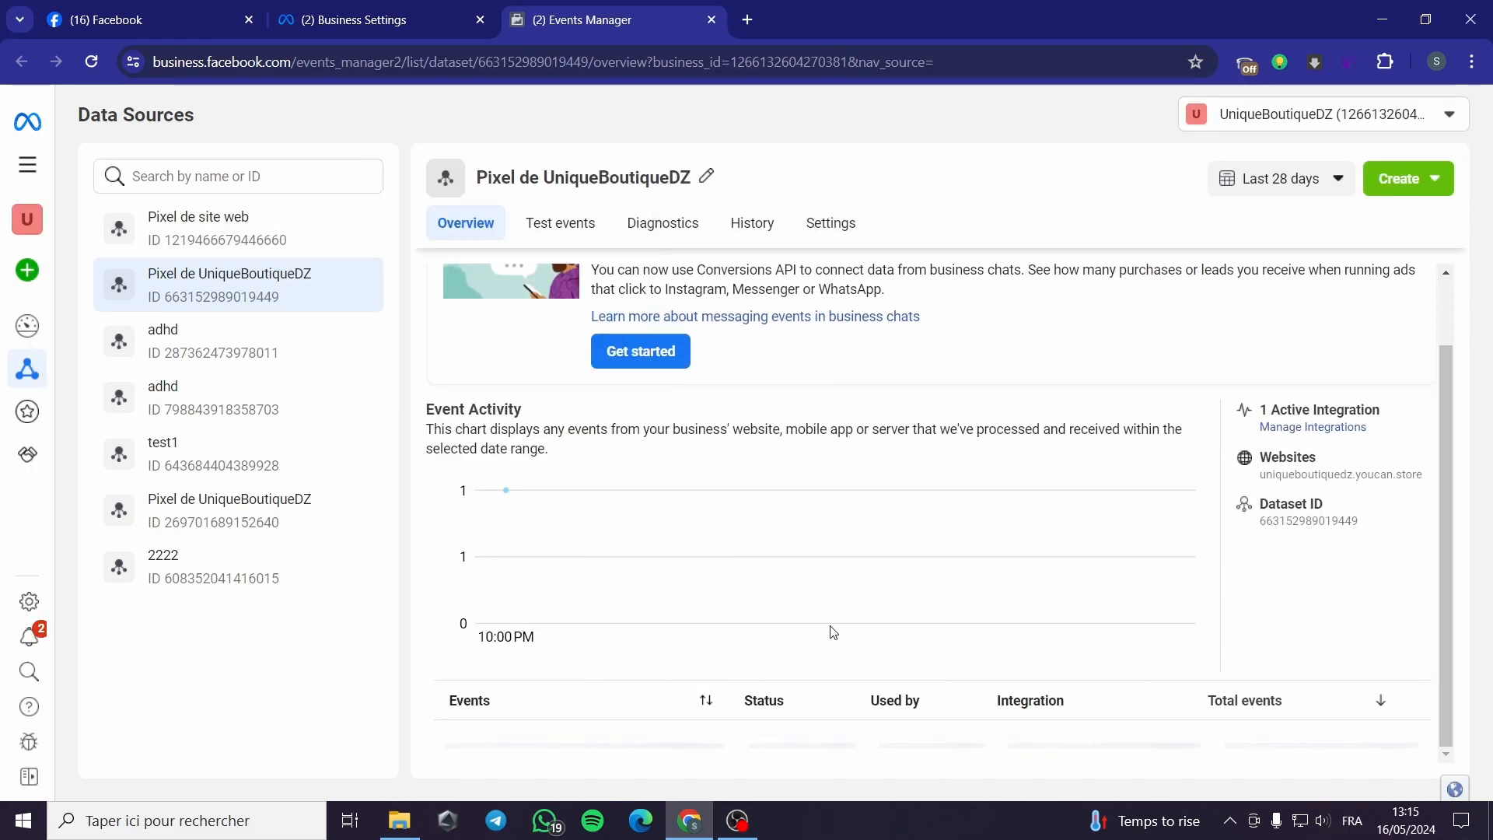
pyautogui.scroll(-1, 809, 588)
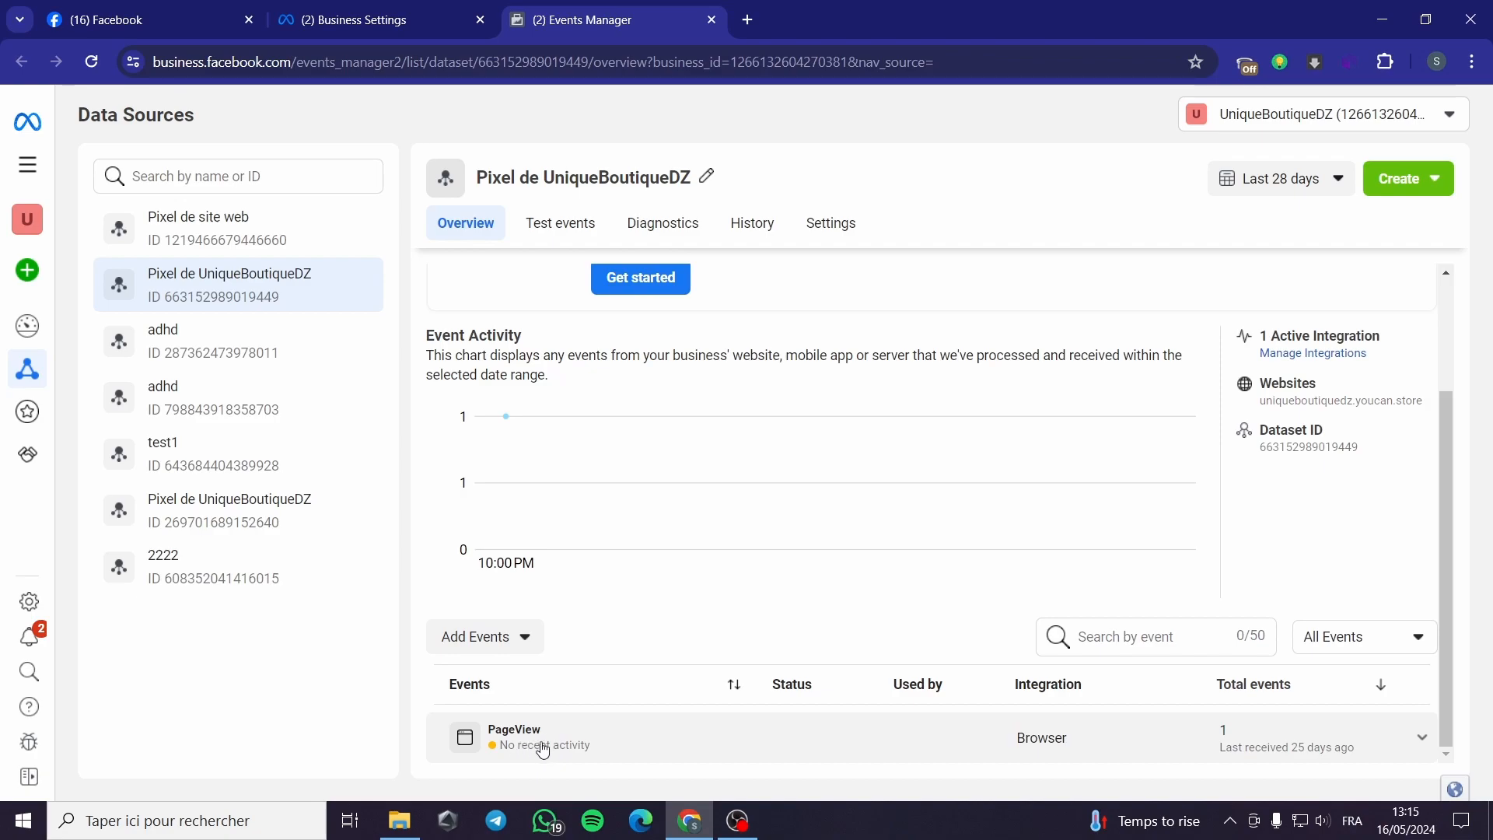
# Step: Inspect Pixel de site web's event activity and received events, then return to Business Settings Datasets
pyautogui.click(244, 241)
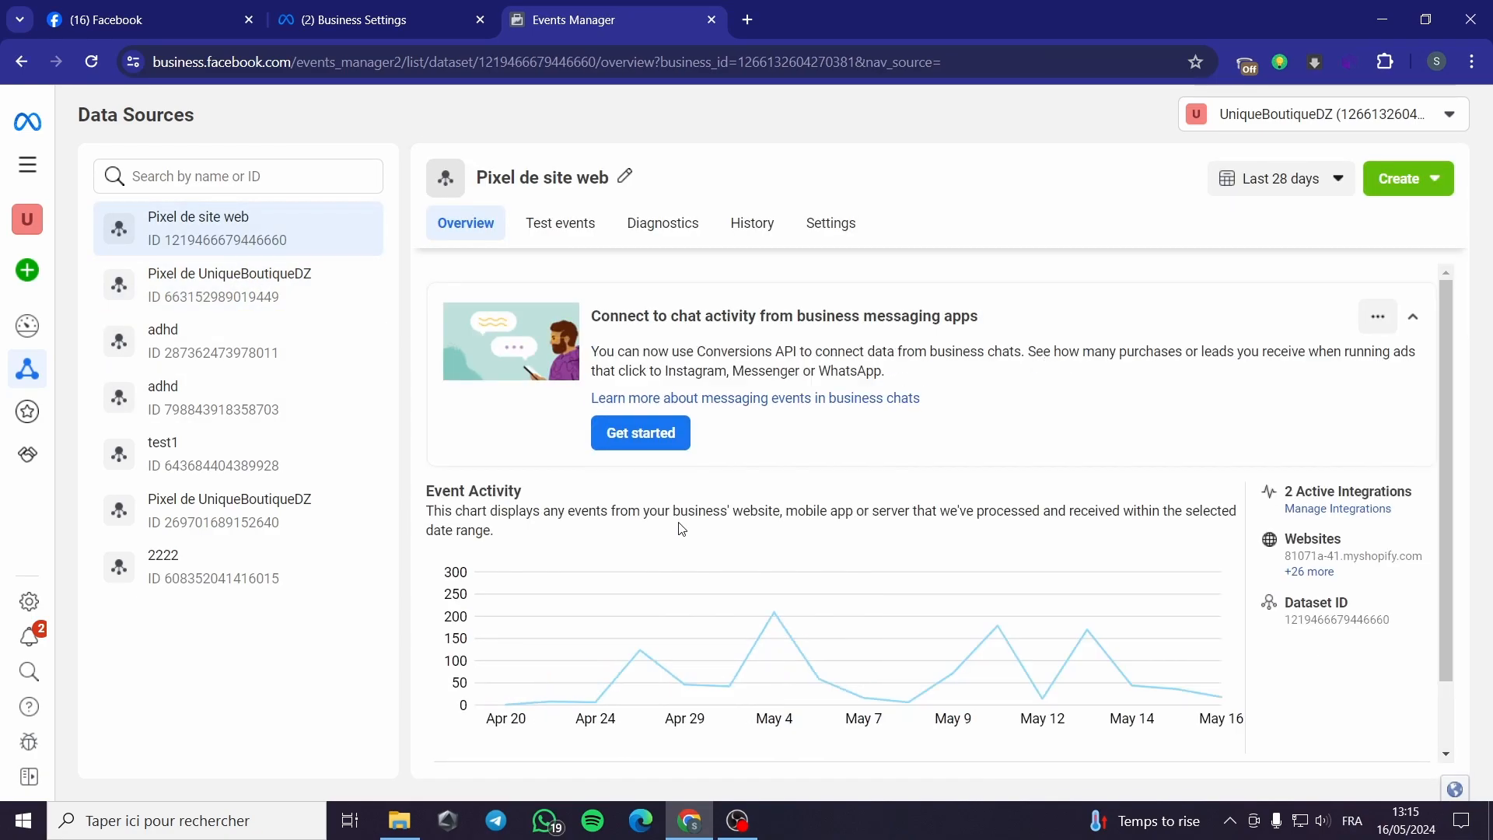
pyautogui.scroll(-1, 1357, 499)
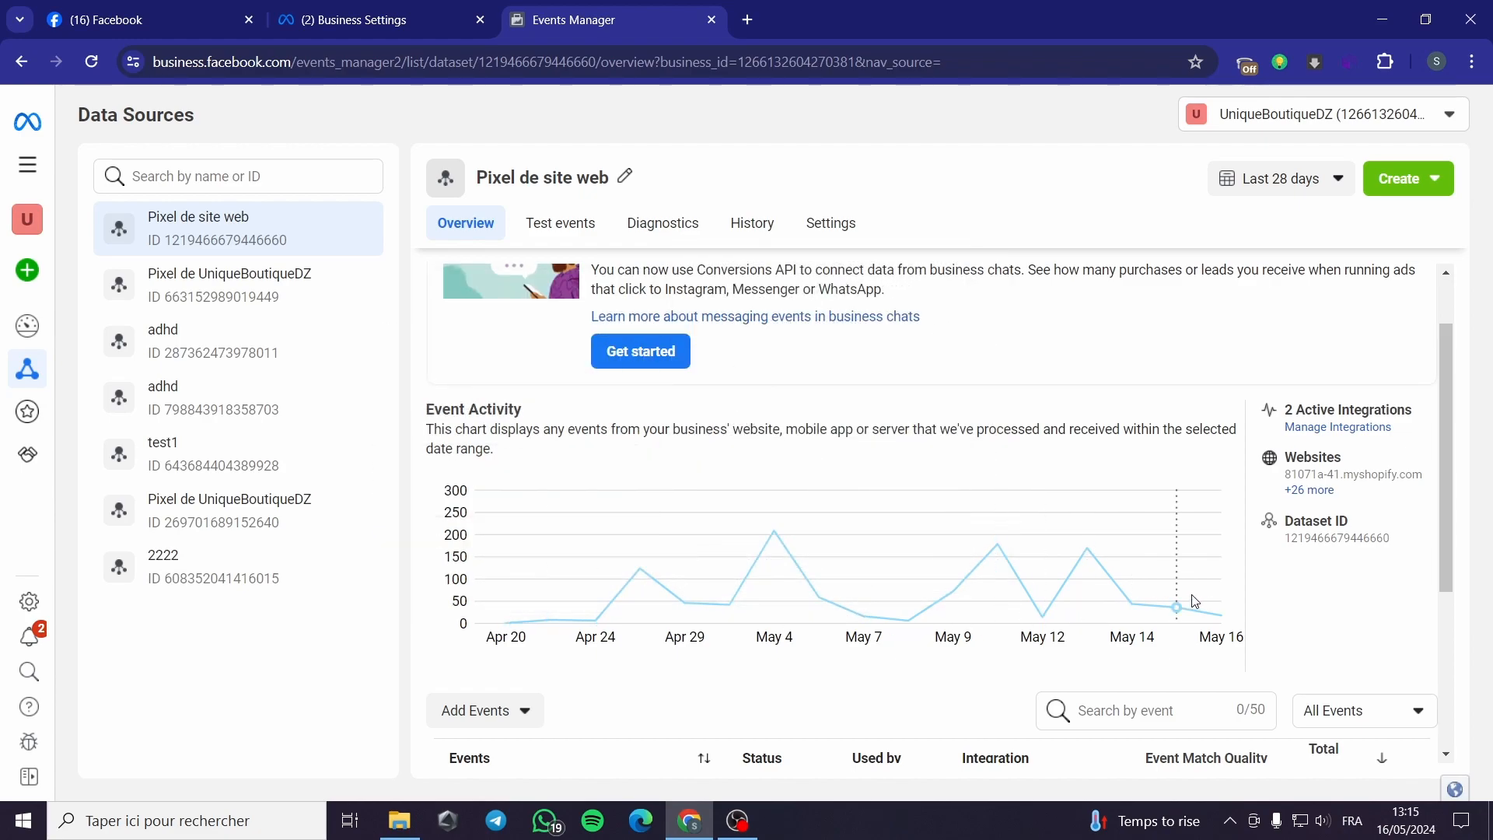
pyautogui.scroll(-3, 719, 605)
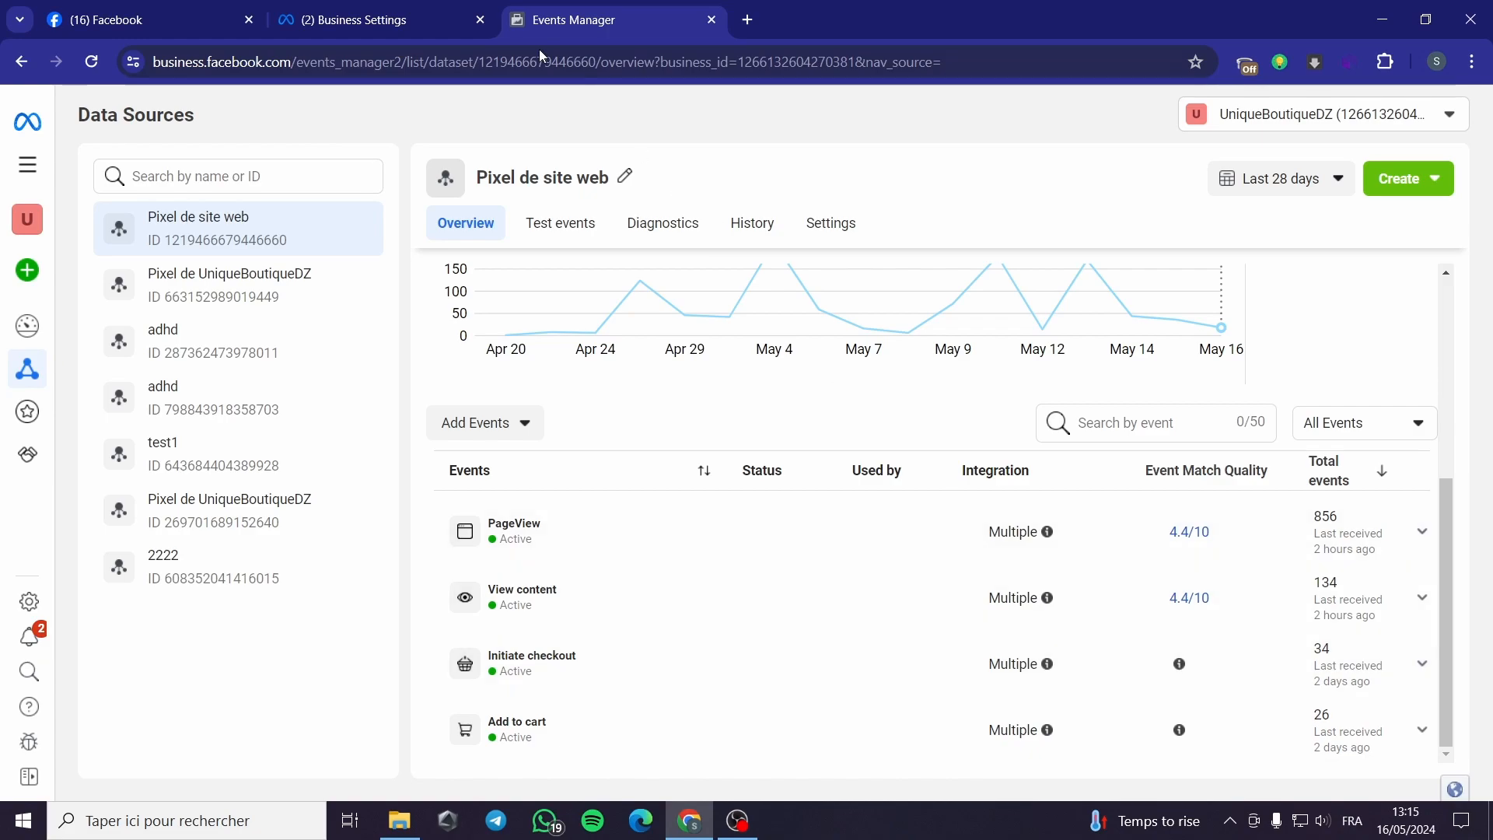
pyautogui.click(337, 12)
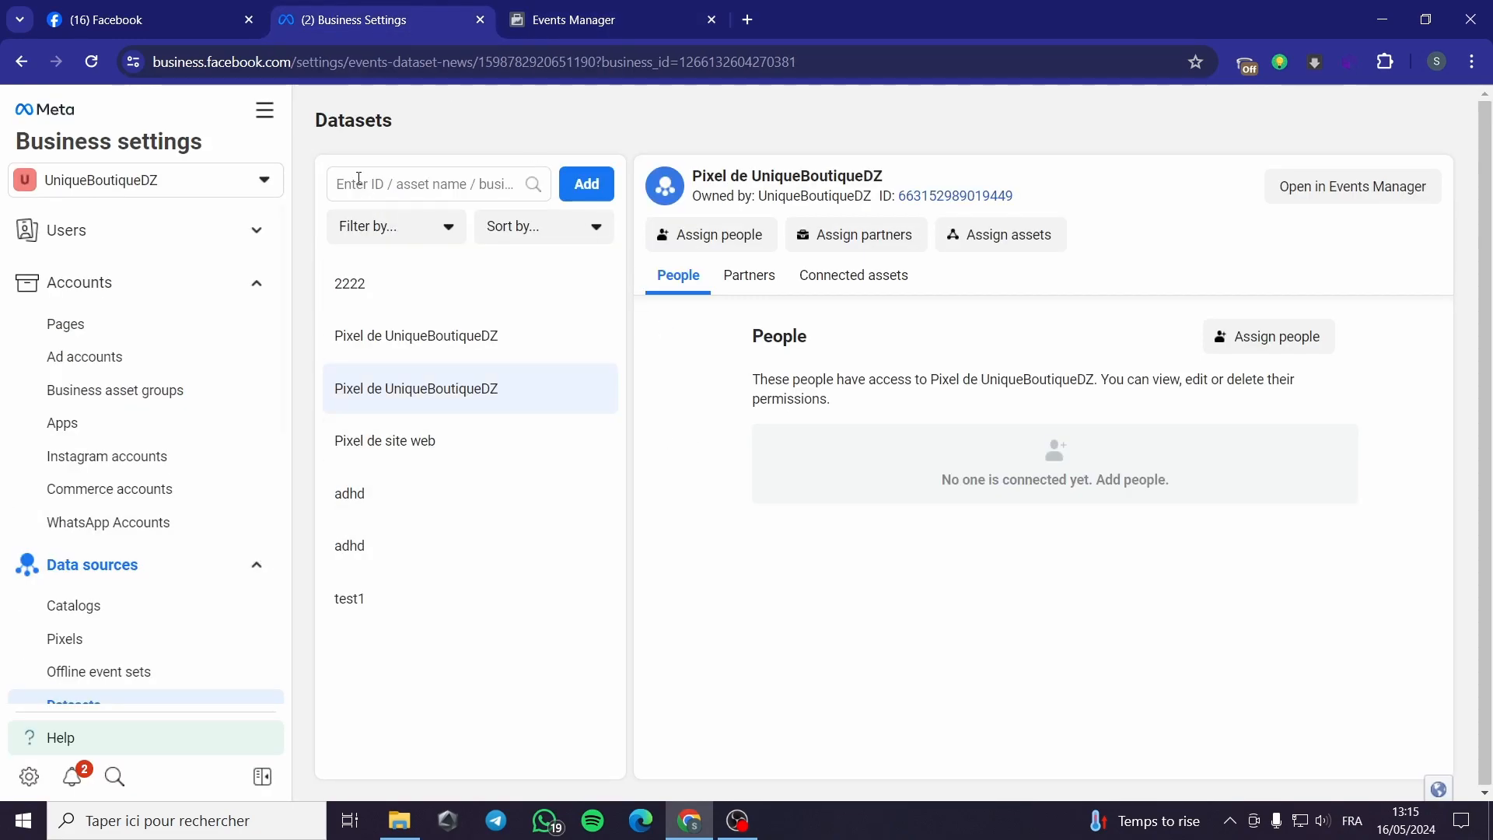
# Step: Expand the Users group and show the People list with its one full-control active user
pyautogui.scroll(-2, 249, 572)
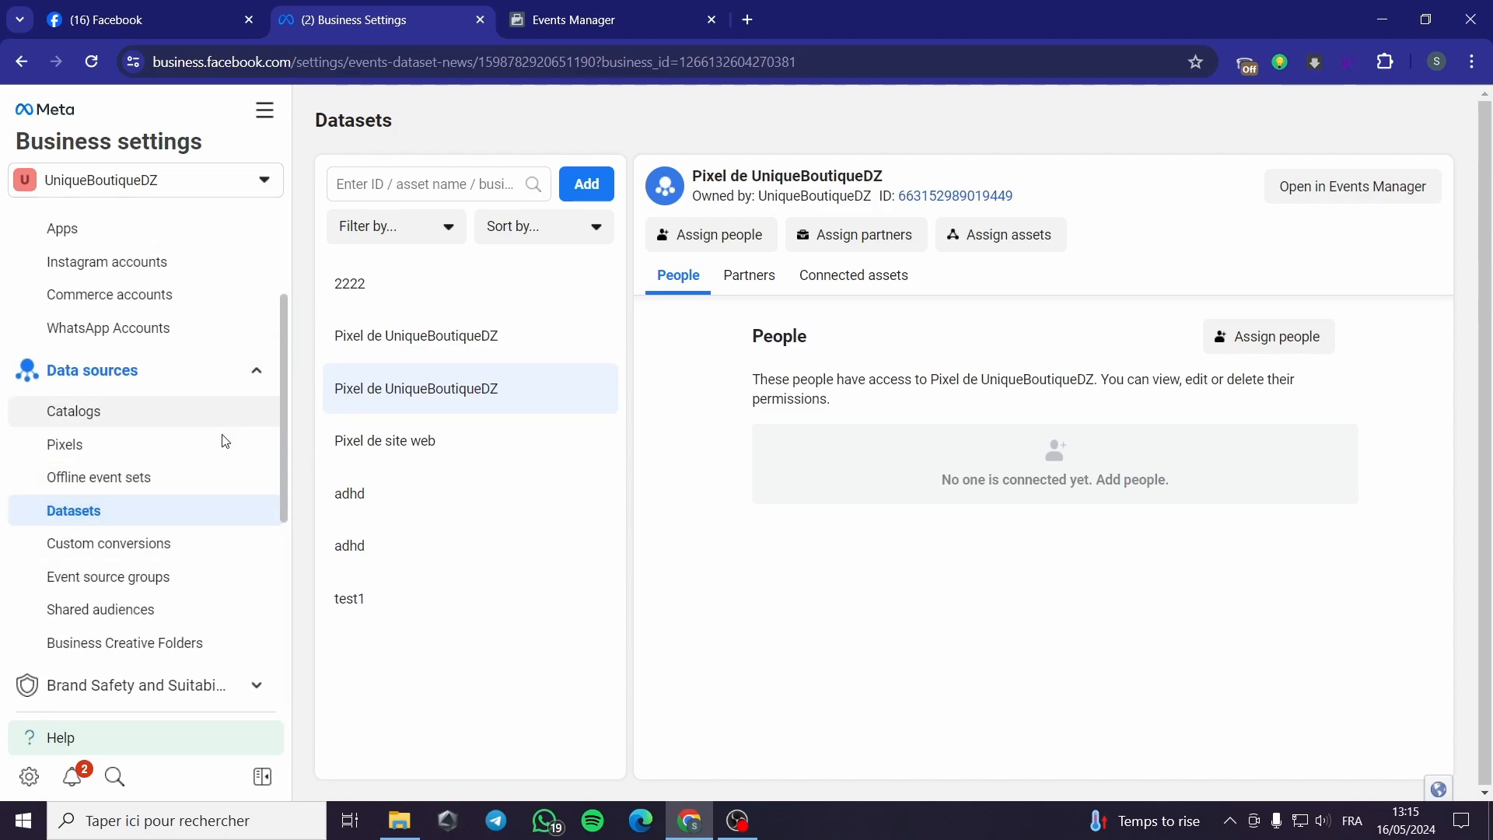
pyautogui.scroll(4, 92, 322)
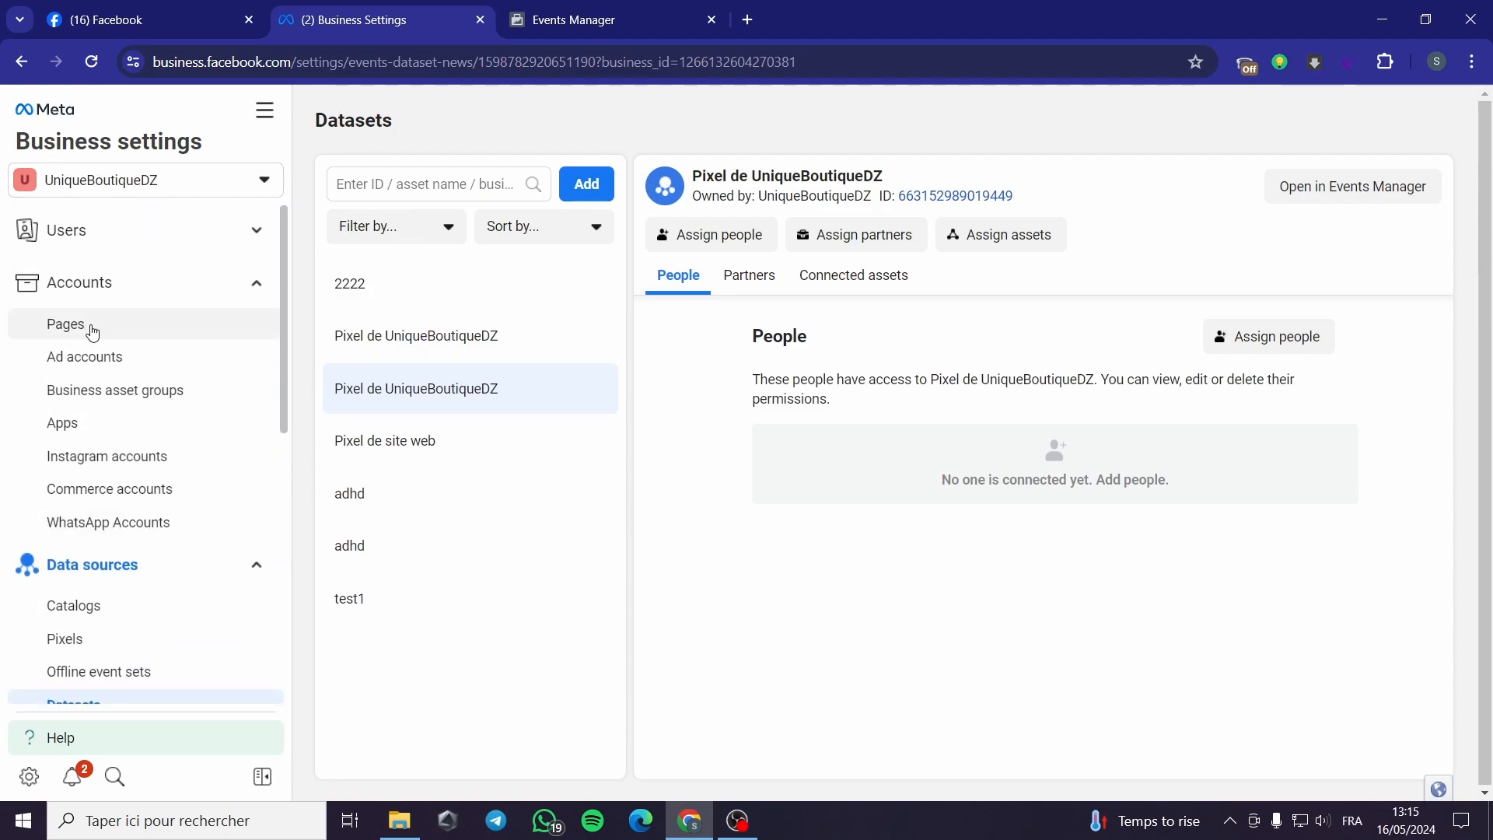
pyautogui.click(100, 231)
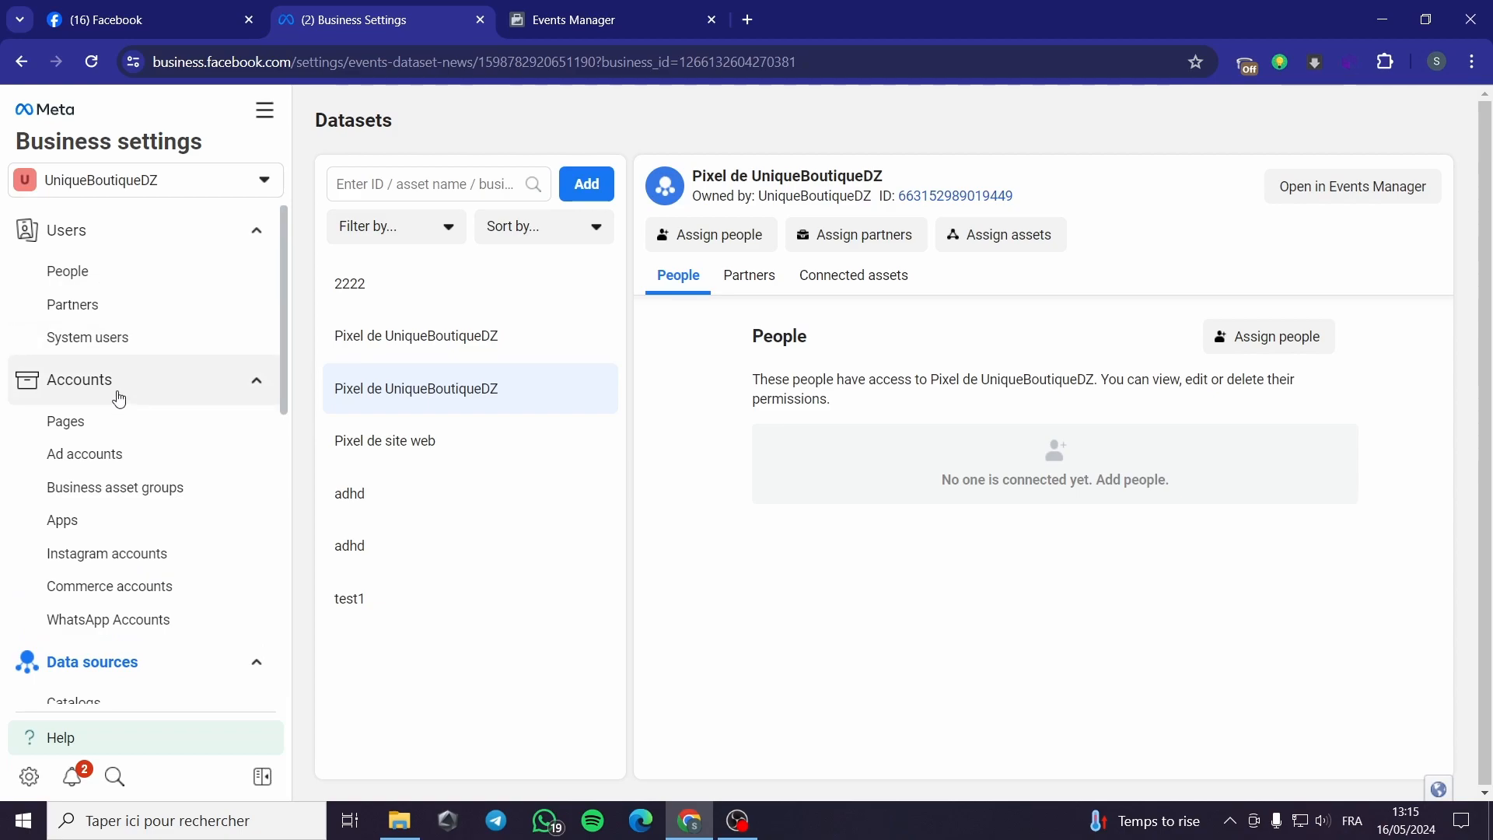
pyautogui.scroll(-3, 147, 420)
pyautogui.scroll(-4, 147, 420)
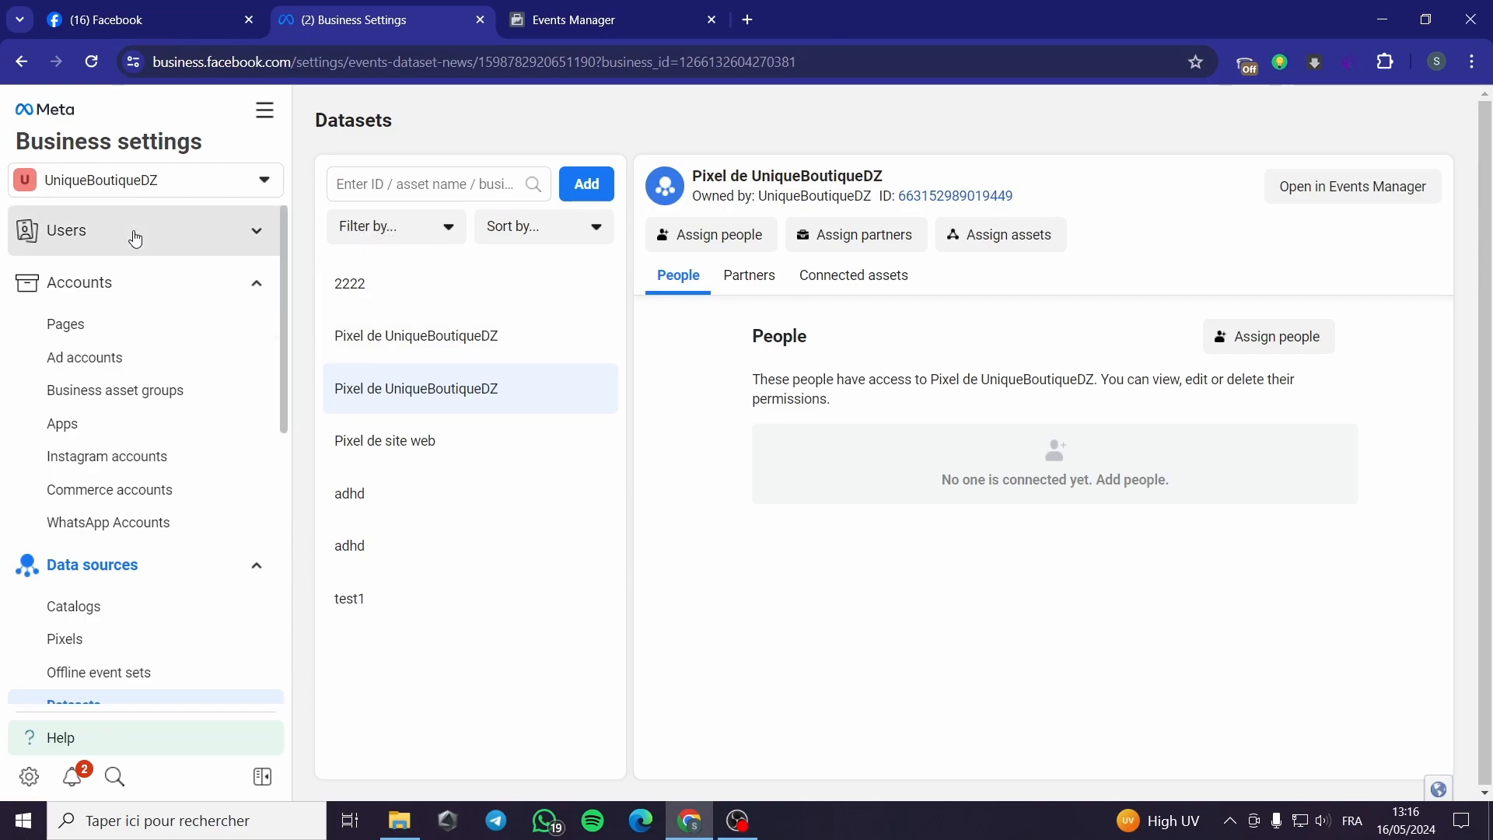
pyautogui.click(133, 231)
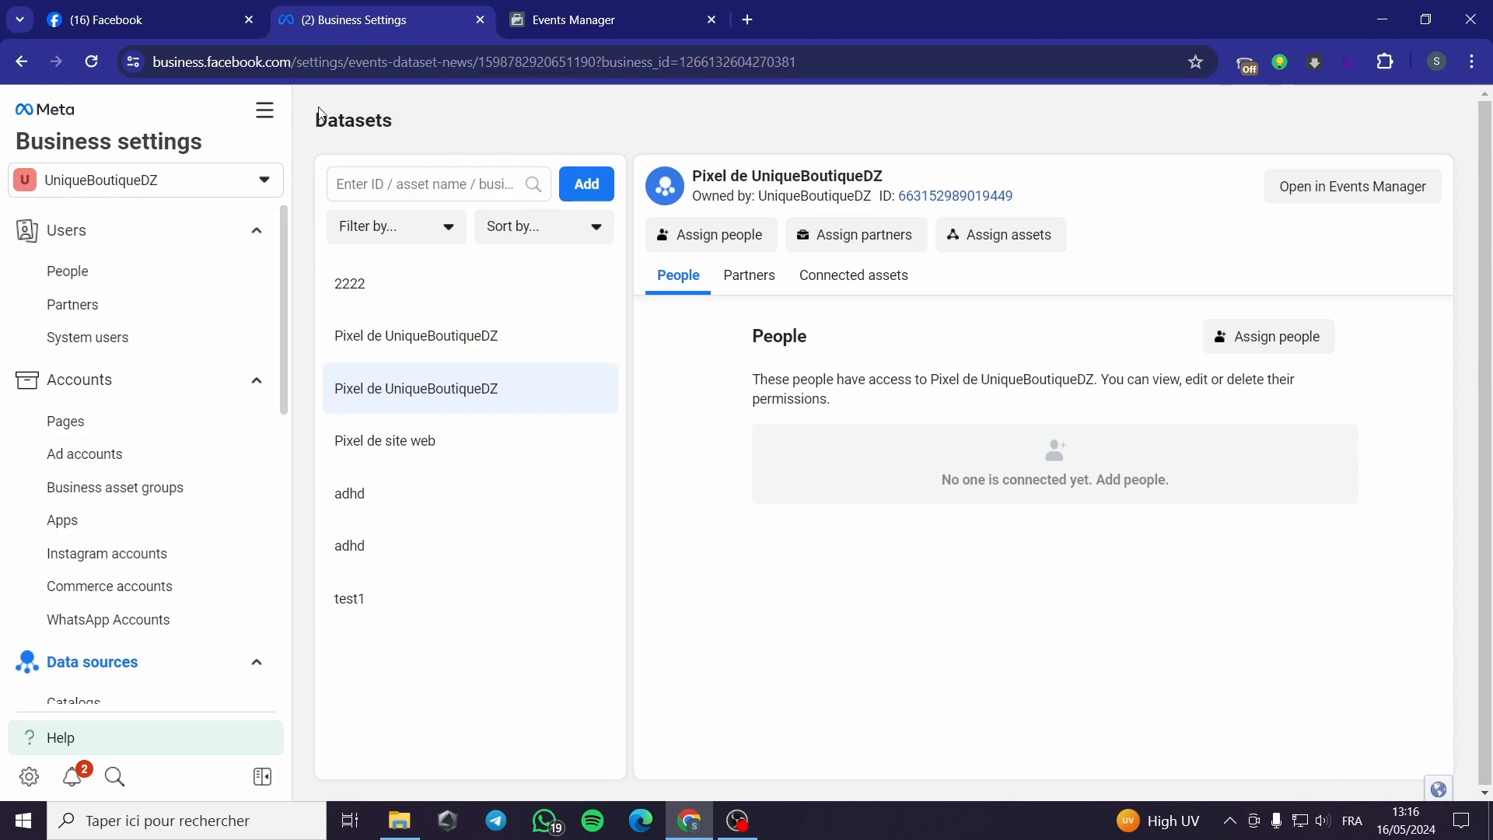
pyautogui.click(142, 7)
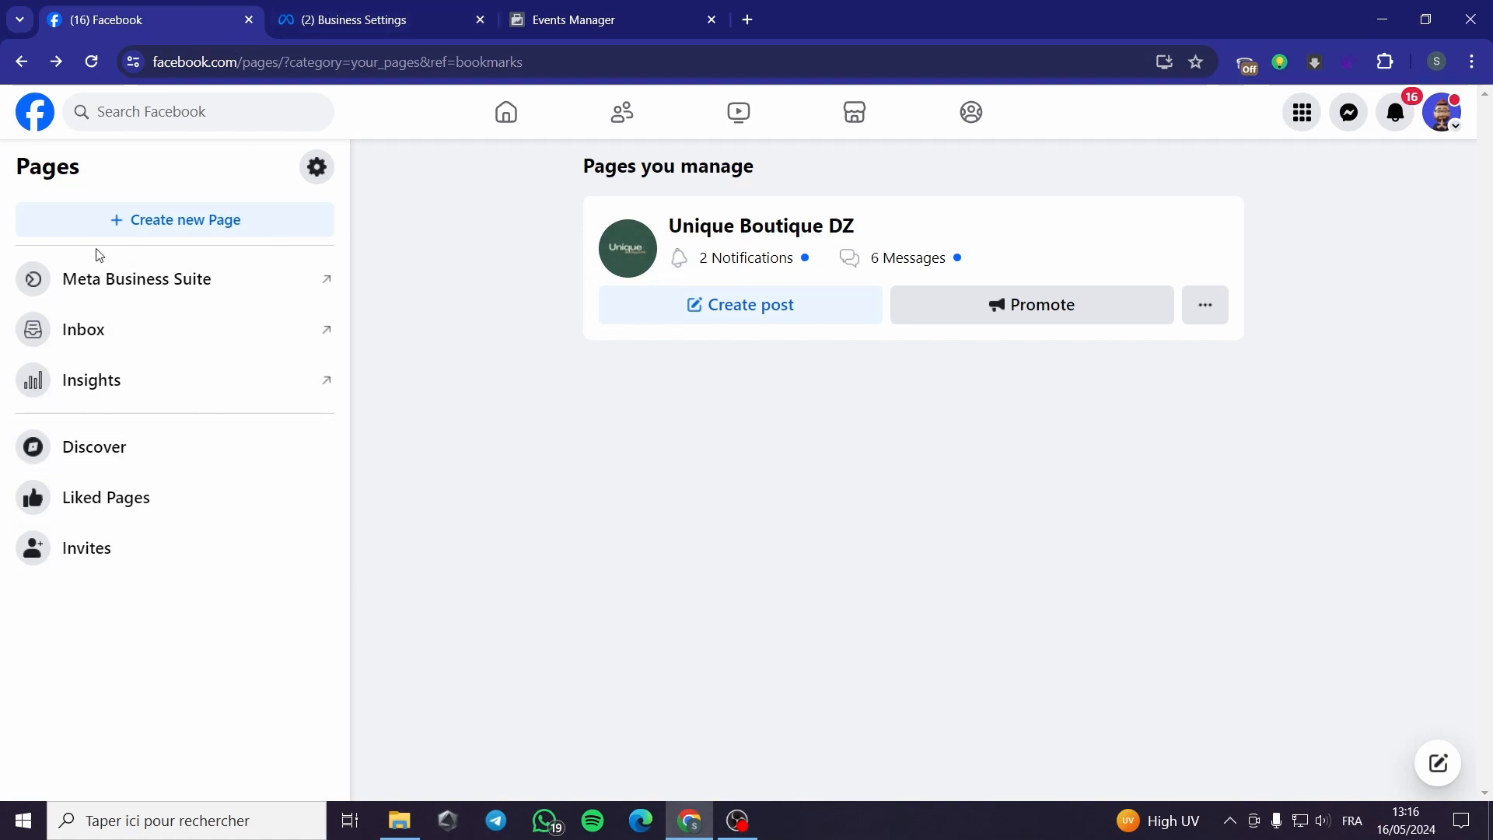
pyautogui.click(380, 22)
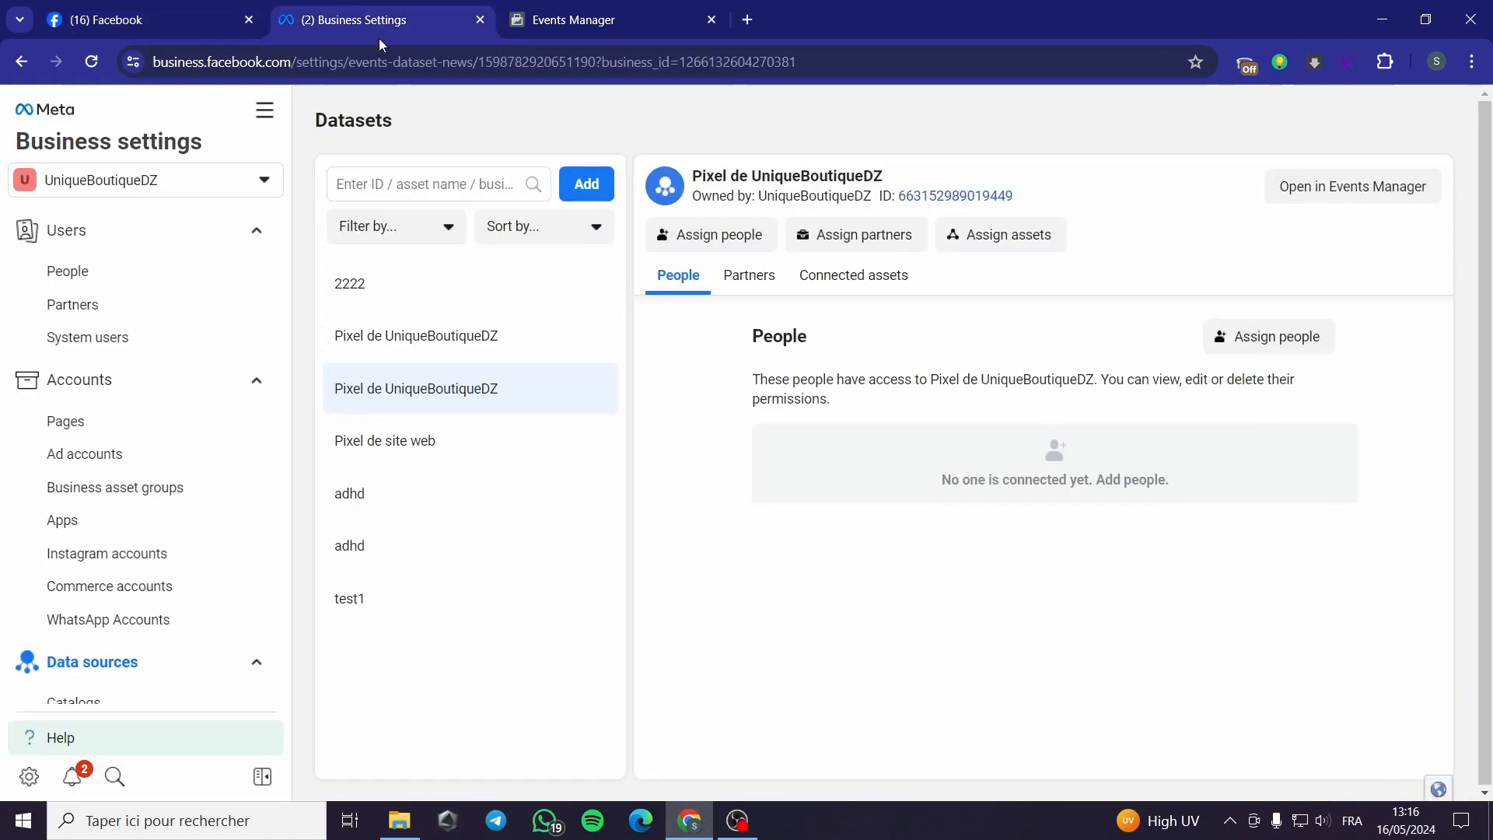
pyautogui.click(156, 282)
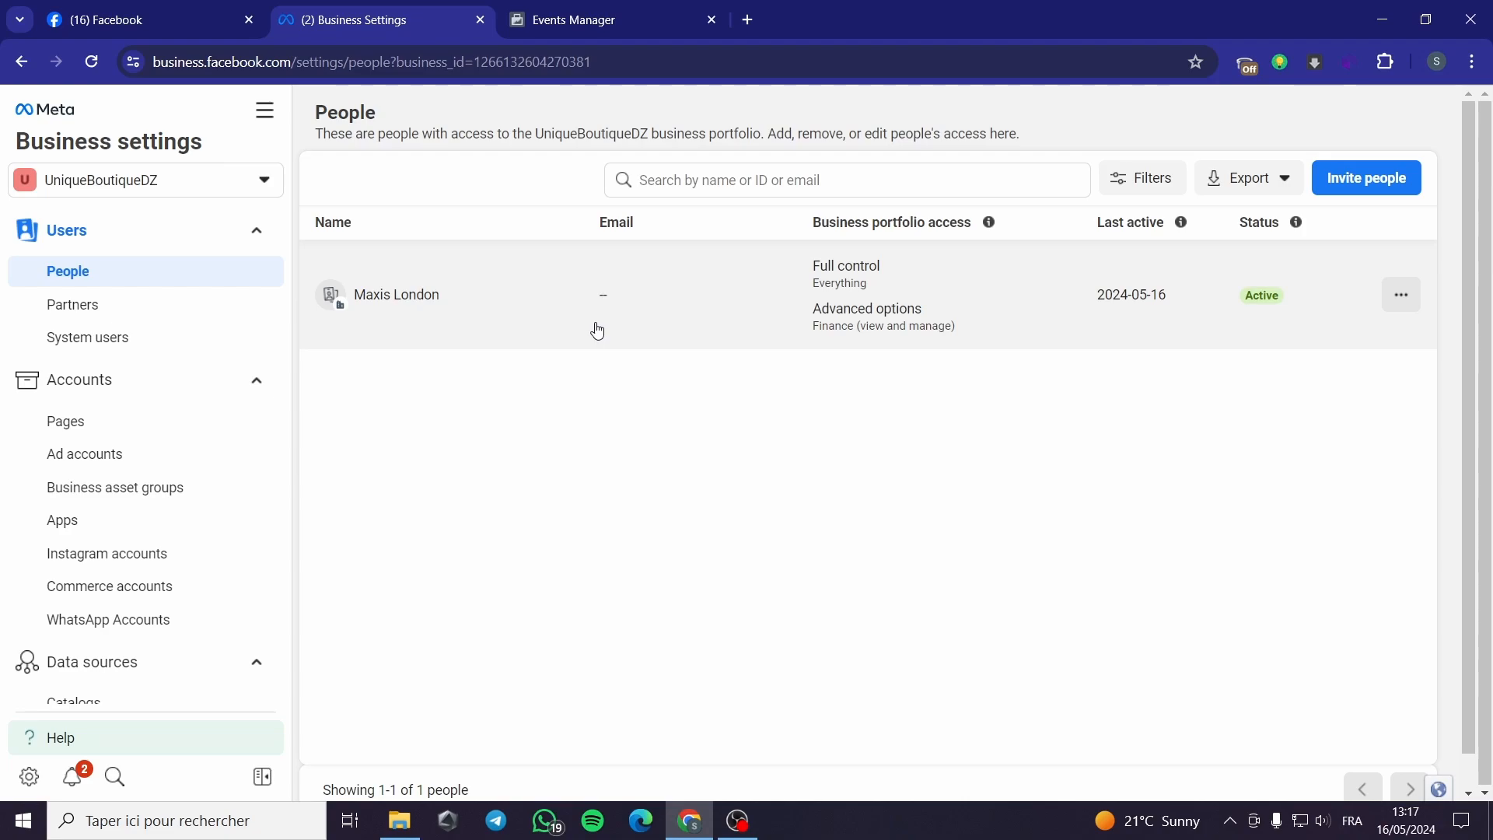
# Step: Browse Partners and Pages, peek at the Add Page options, then show the payment-disabled ad account
pyautogui.click(104, 308)
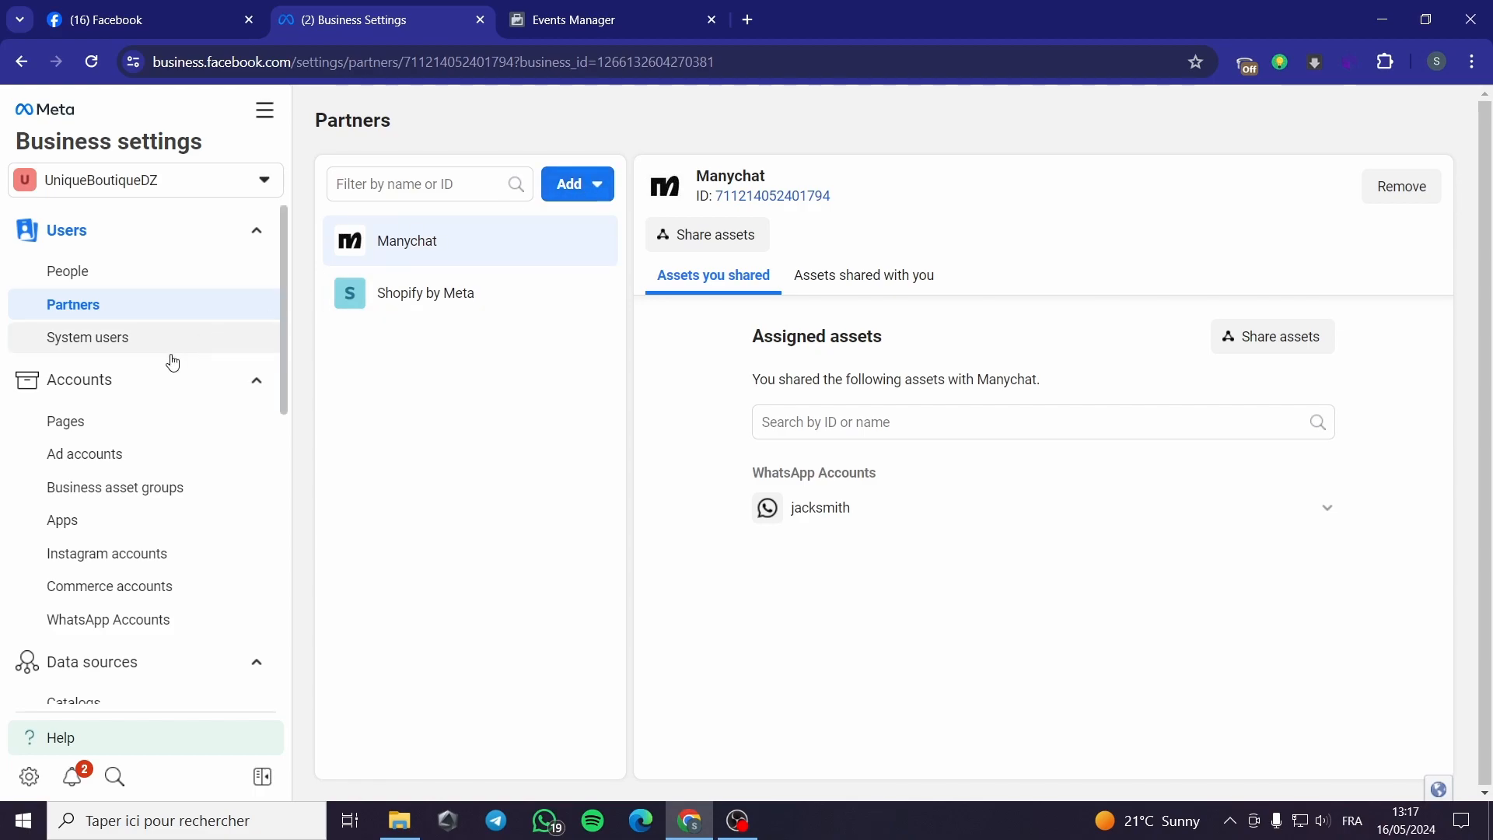
pyautogui.click(226, 427)
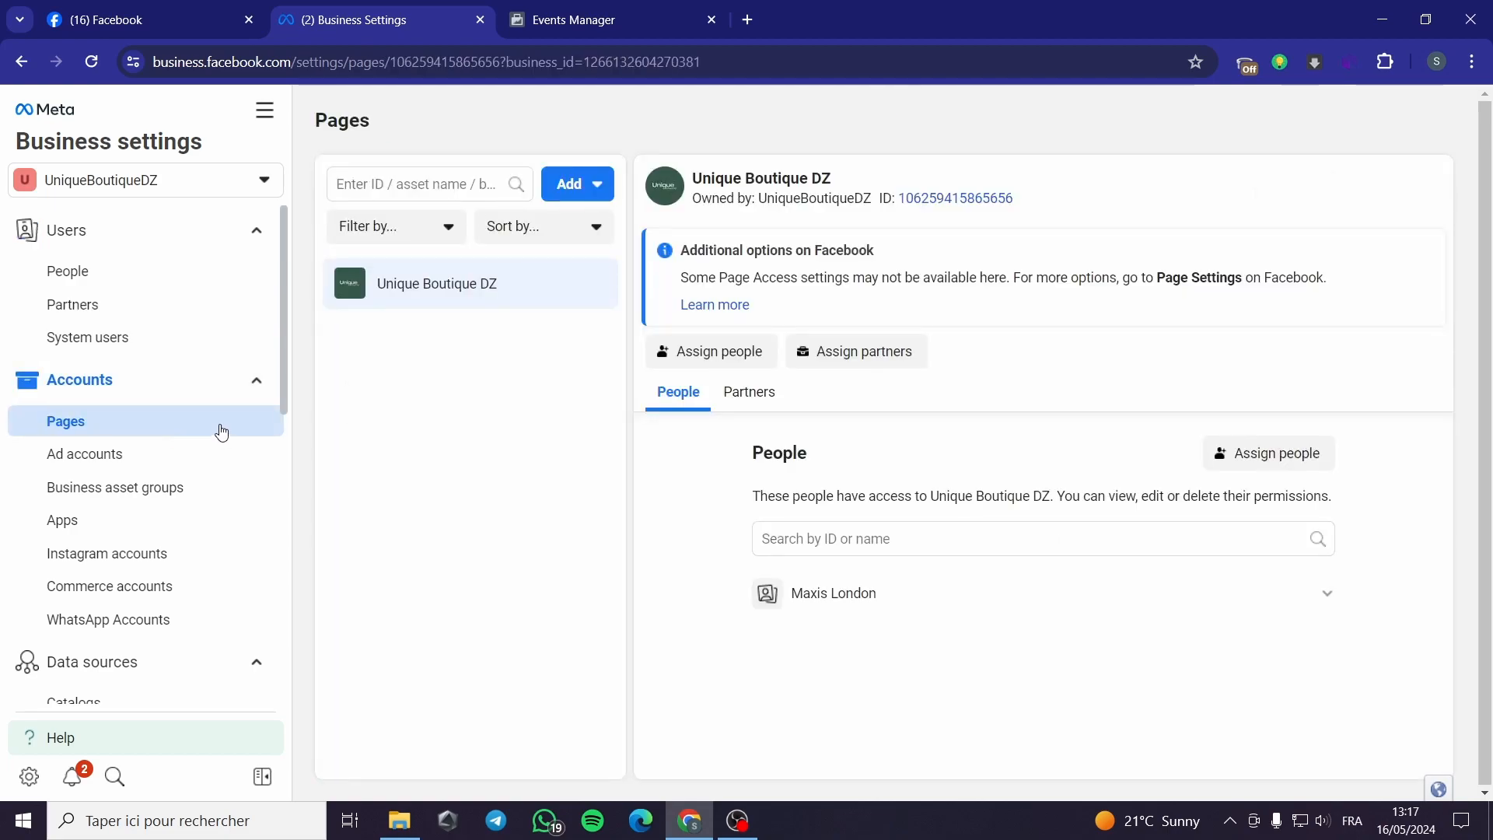
pyautogui.click(593, 184)
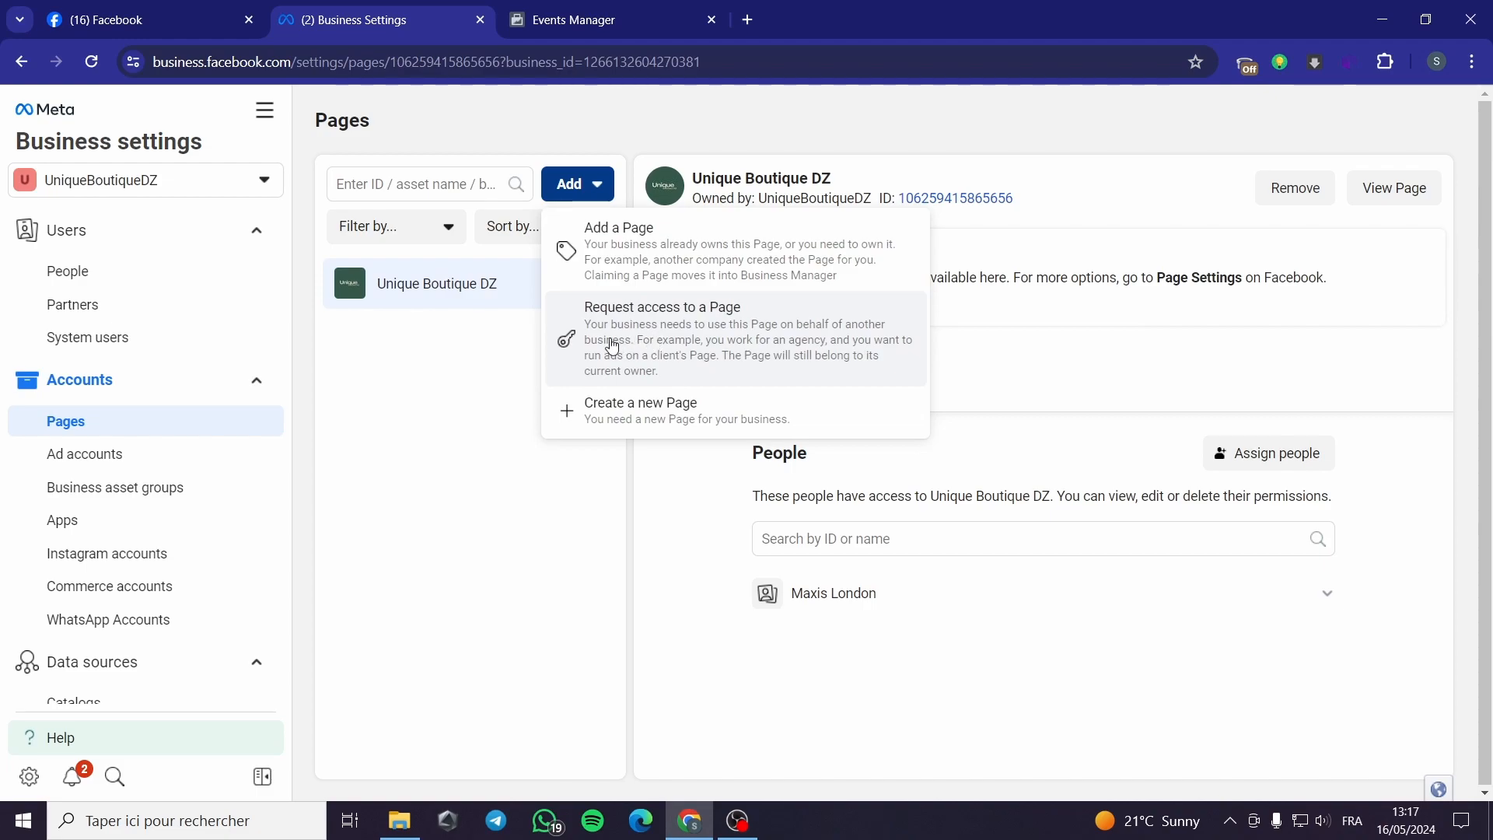
pyautogui.click(380, 483)
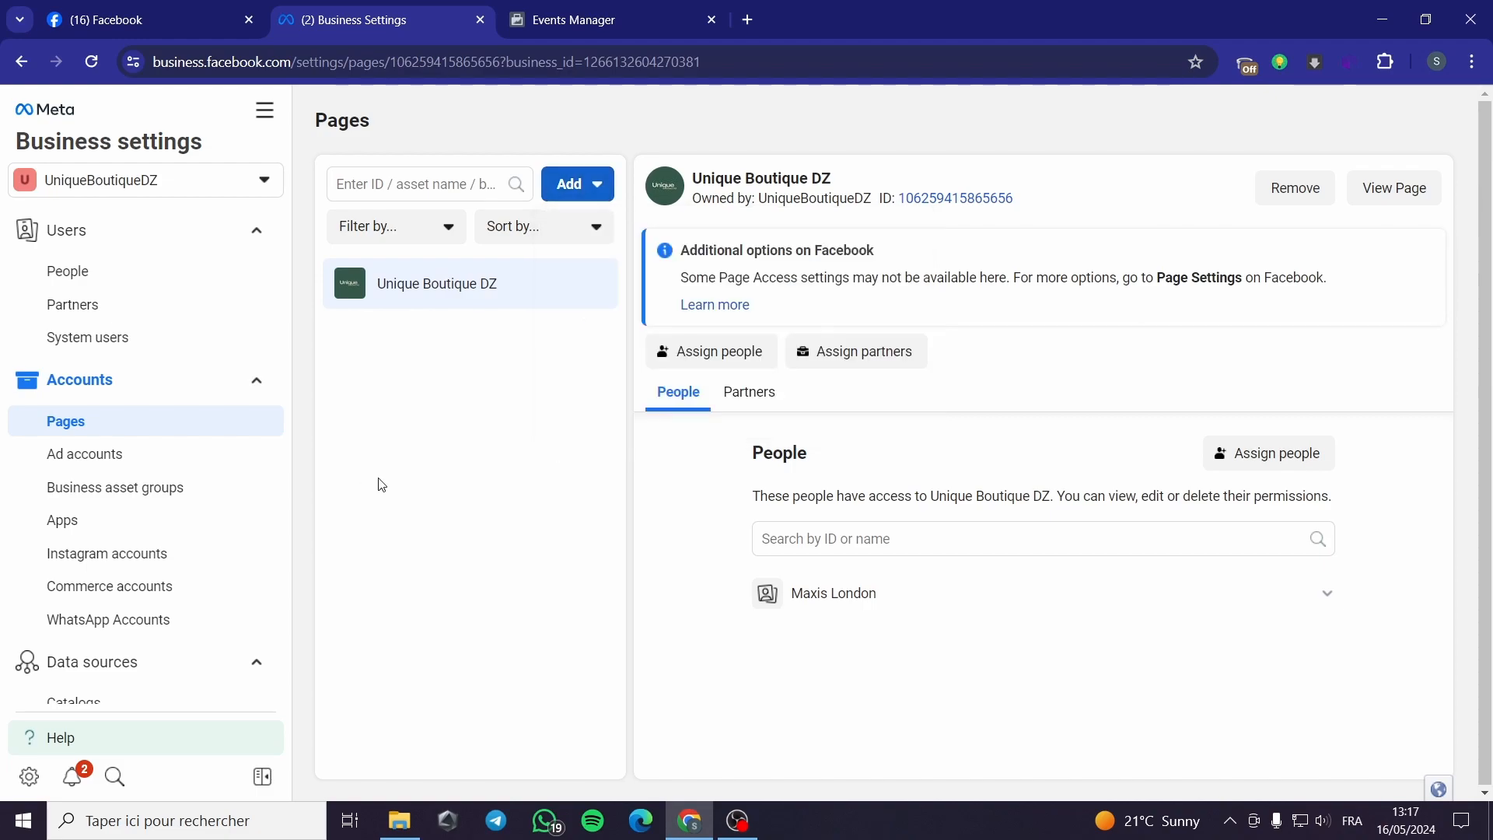
pyautogui.click(109, 459)
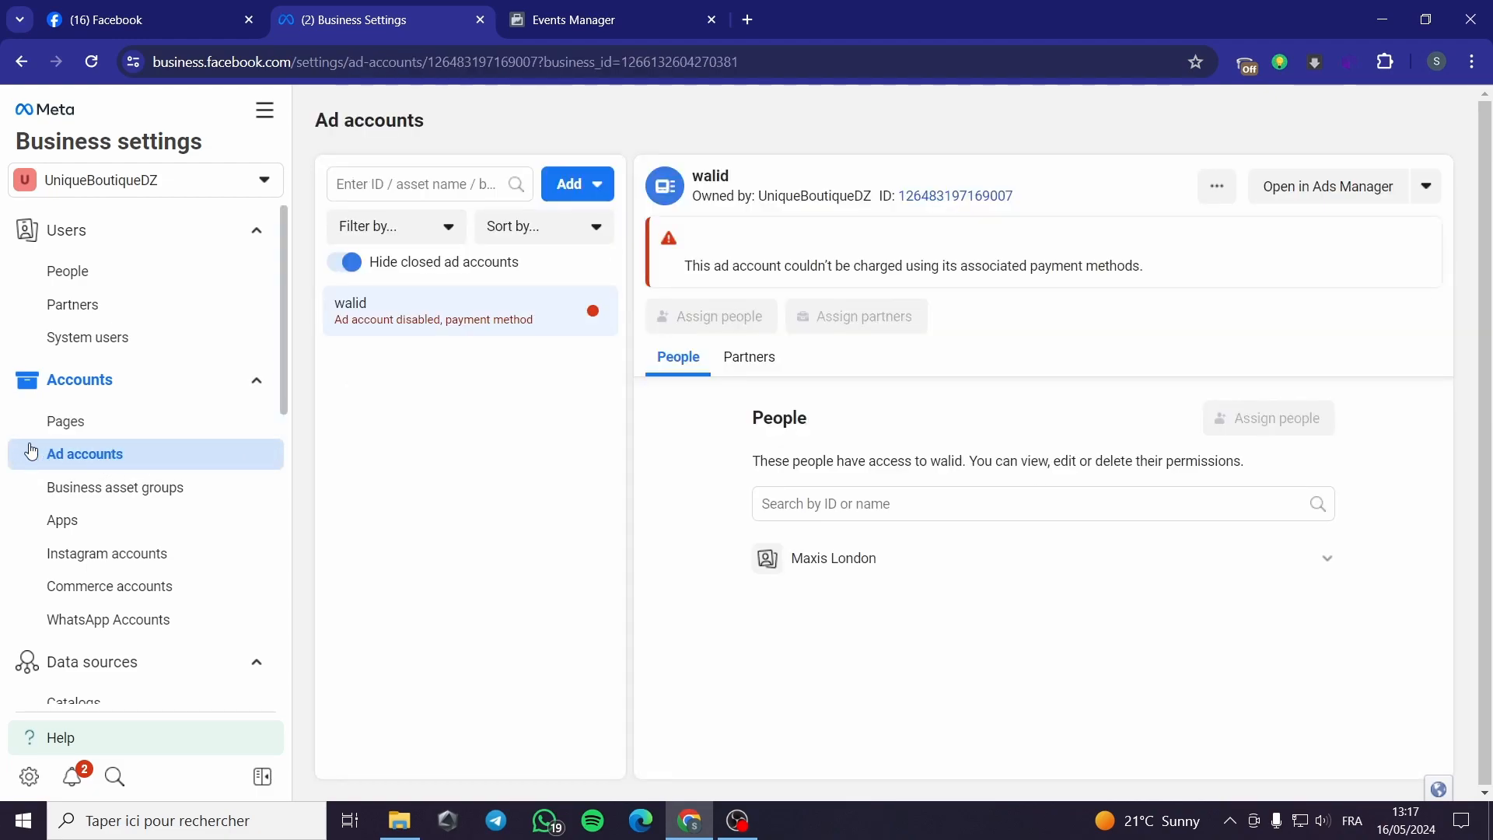